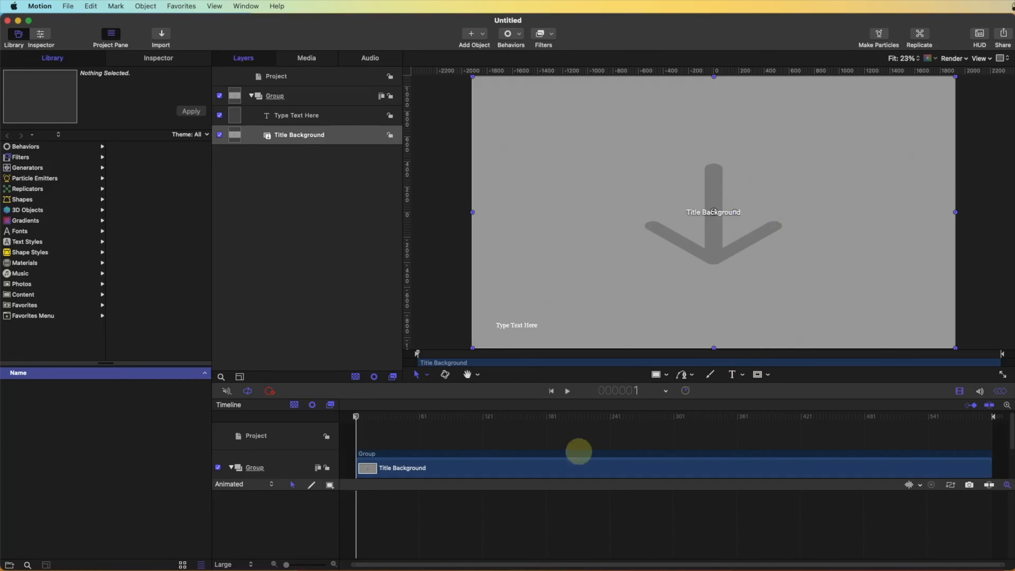
Hide the keyframe editor, zoom the timeline out slightly to show the full project, and set the timeline row height to Mini
left_click(1002, 393)
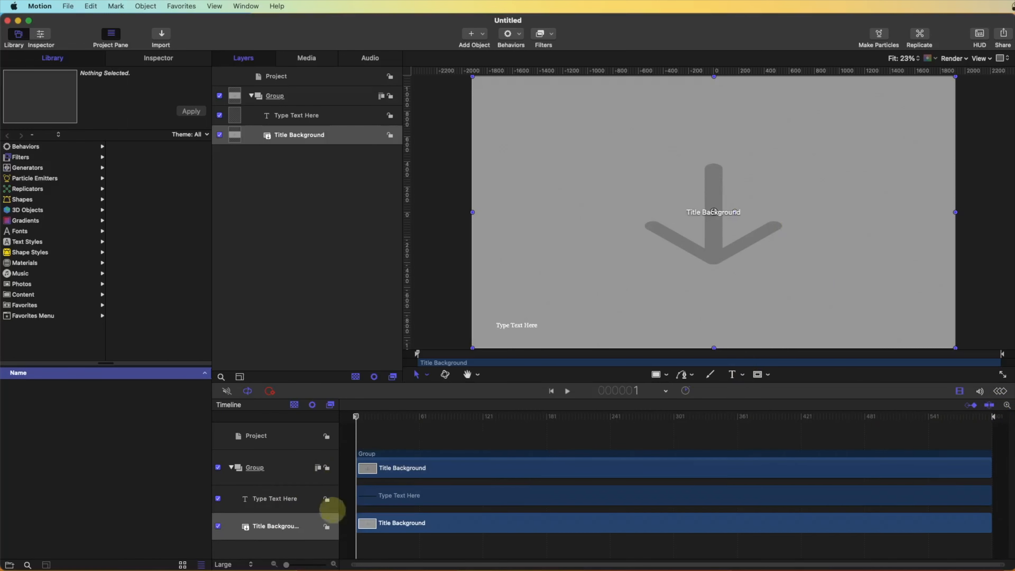
left_click_drag(287, 564, 286, 564)
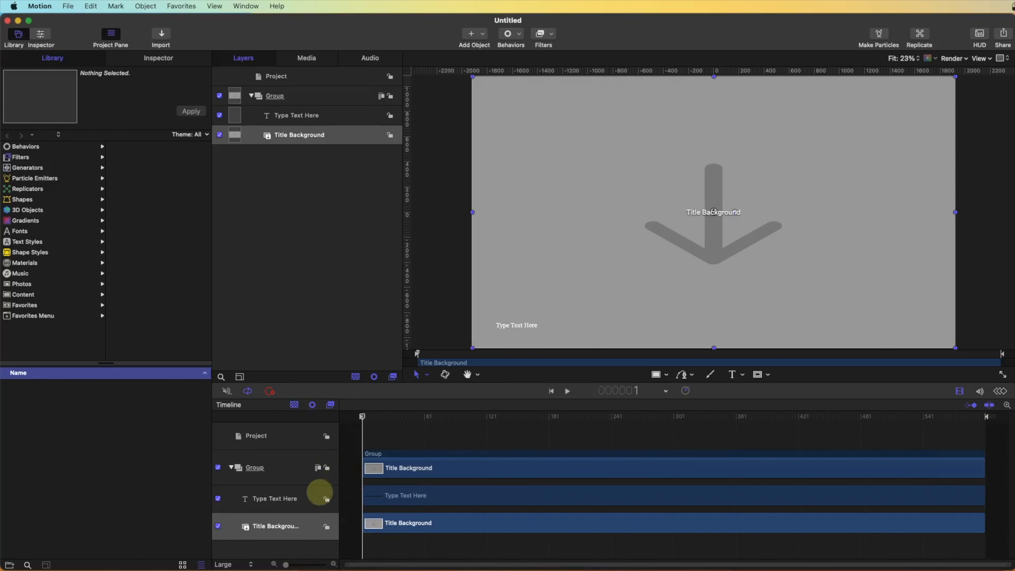
left_click(232, 565)
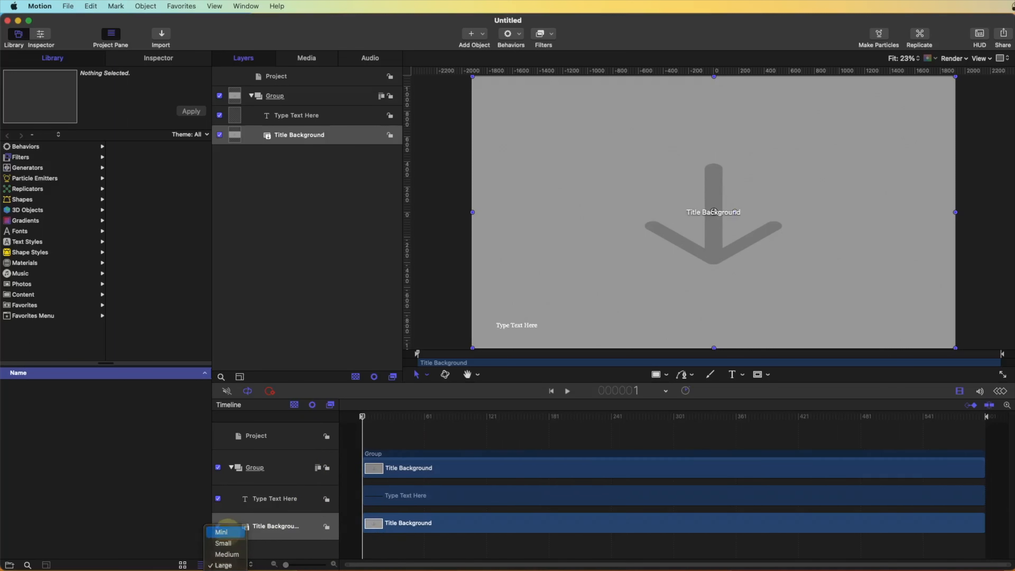
left_click(224, 531)
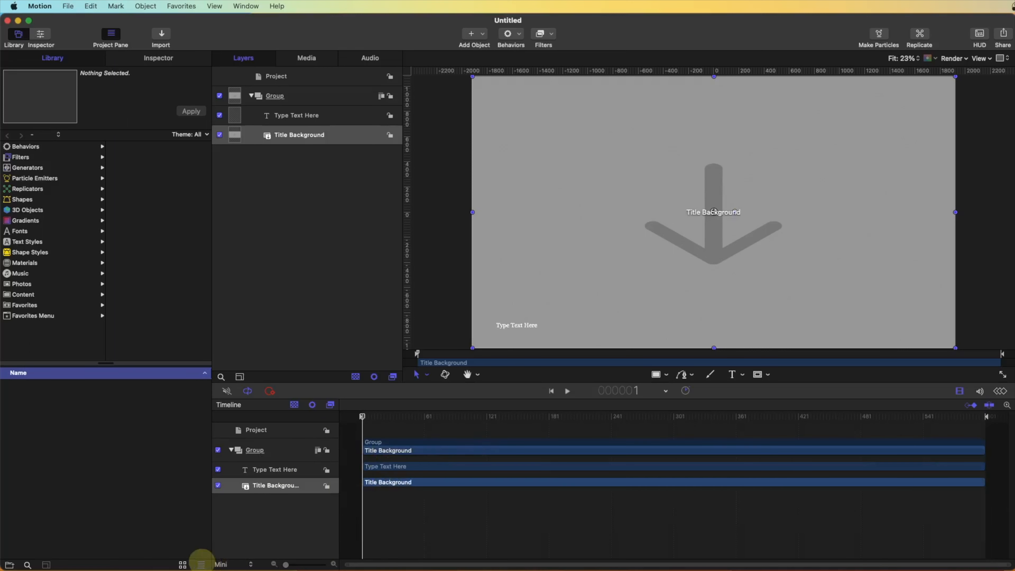
Delete the default Type Text Here and Title Background layers from the group
left_click(310, 180)
left_click_drag(310, 180, 272, 120)
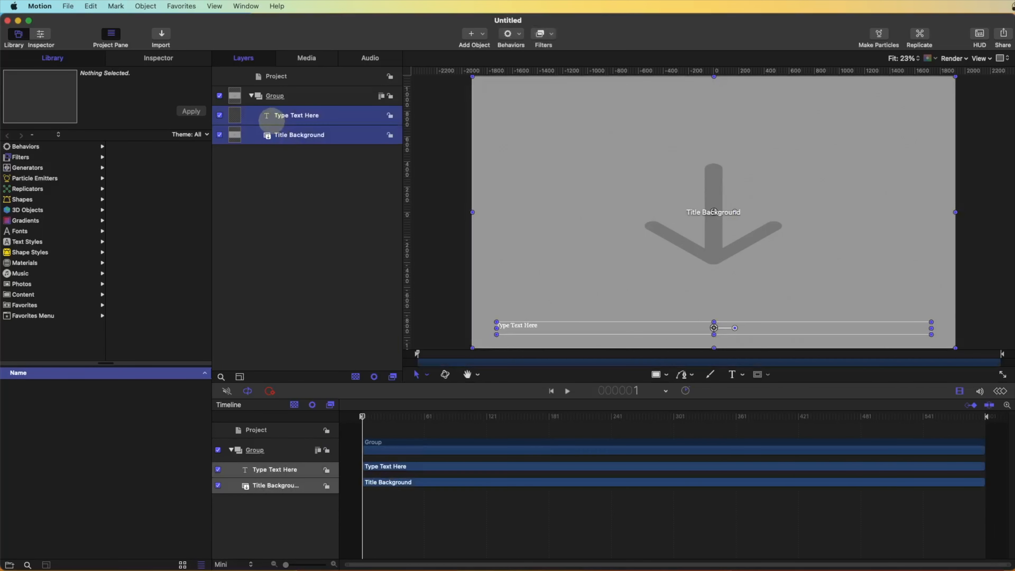
key("Delete")
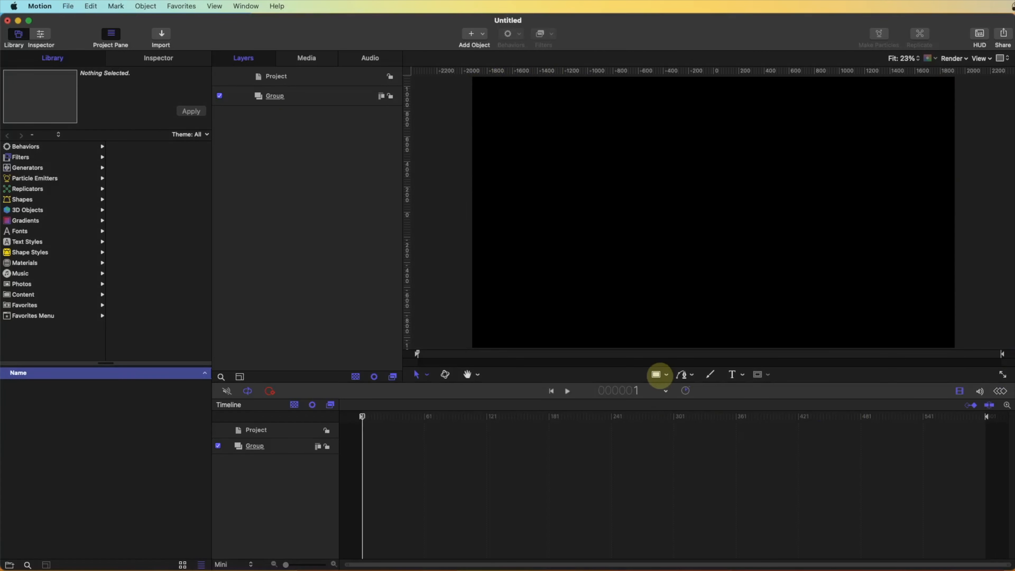
Examine the available shape tools, the library's Shapes category, and the Bezier and B-Spline drawing tools
left_click(663, 376)
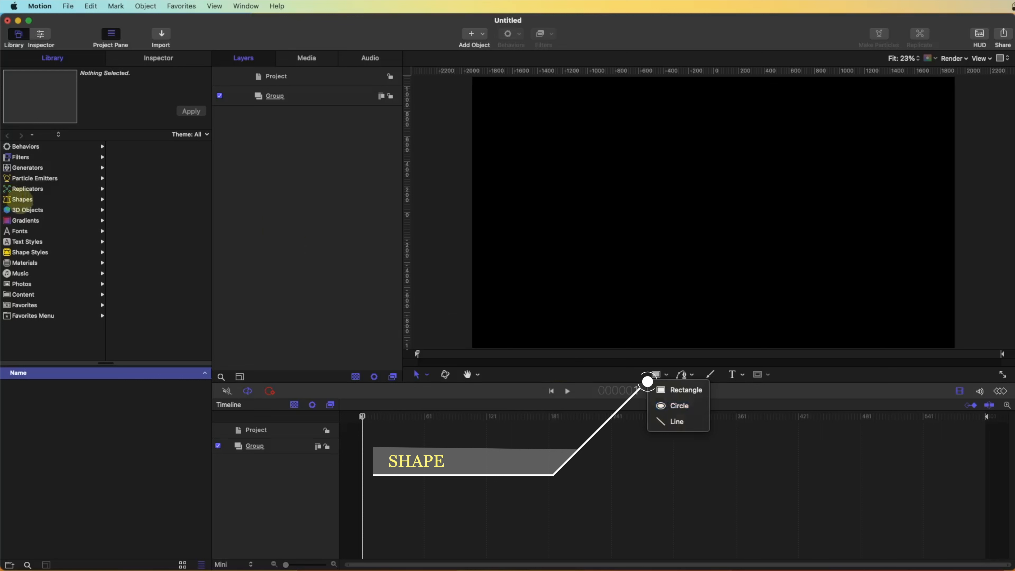
left_click(18, 199)
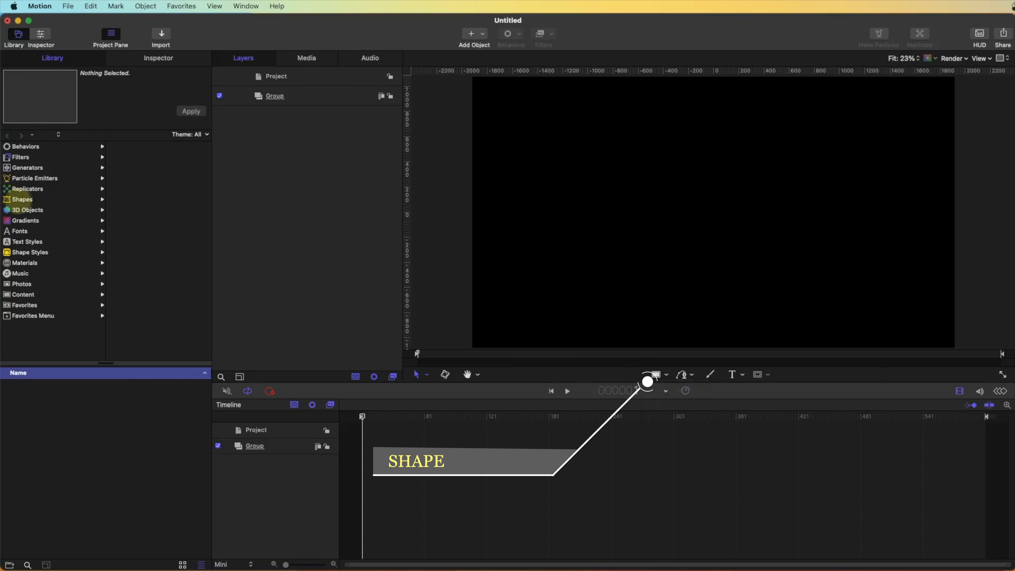
left_click(18, 200)
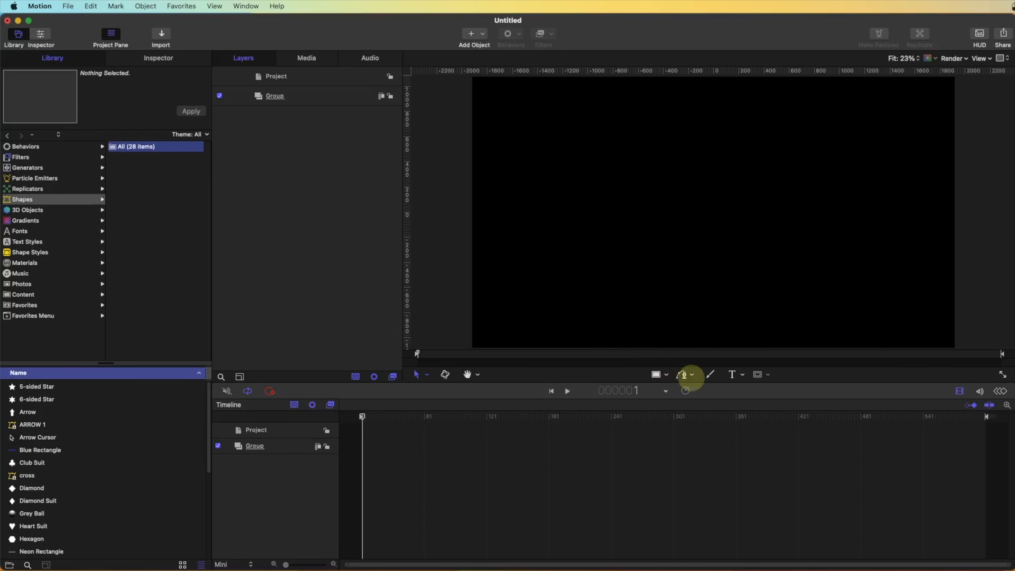
left_click(690, 374)
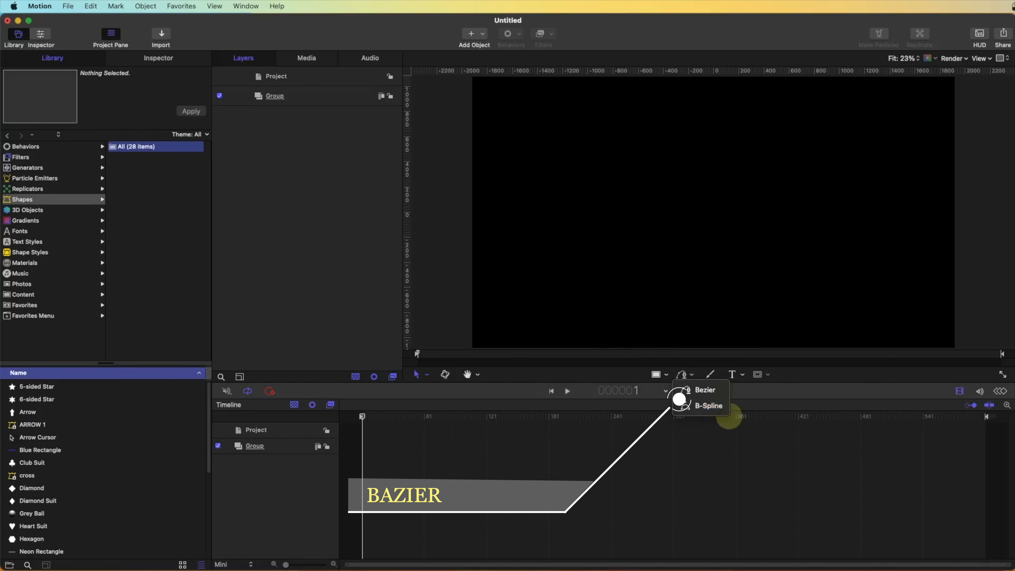
Add the text "YOUR FINAL CUT AND MOTION" in the lower-left area of the canvas
left_click(709, 374)
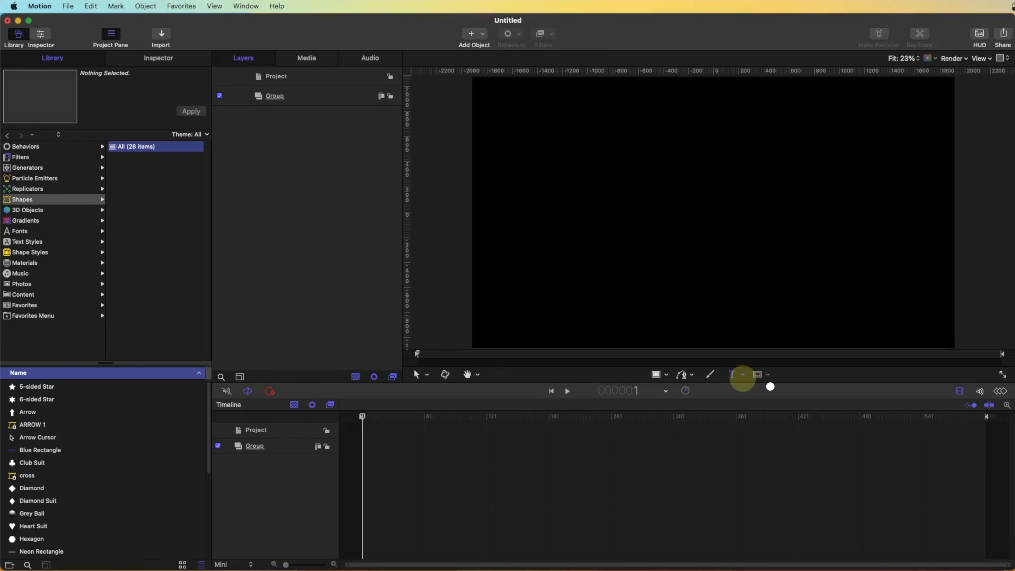
left_click(519, 294)
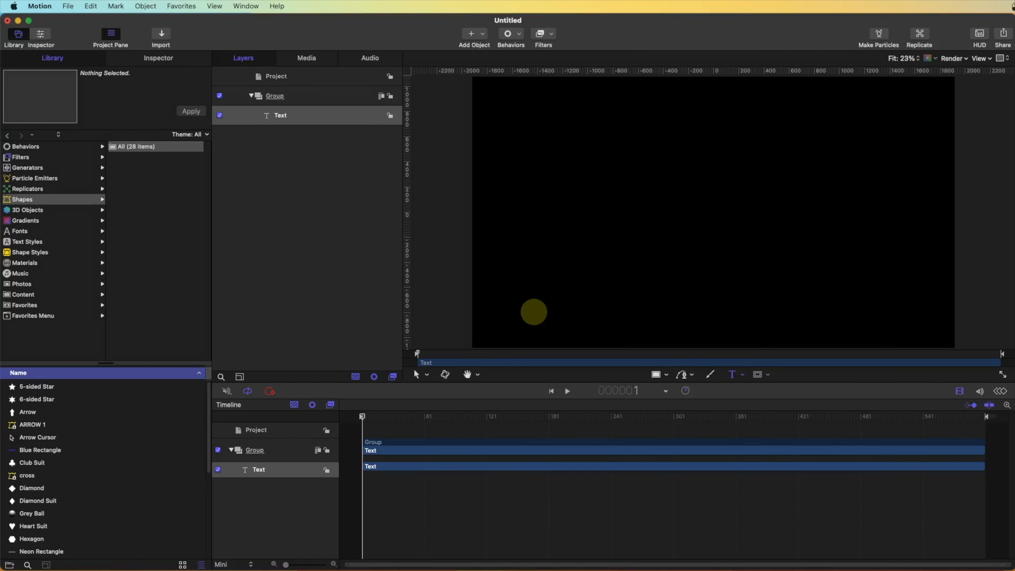
type("YOUR FINAL C")
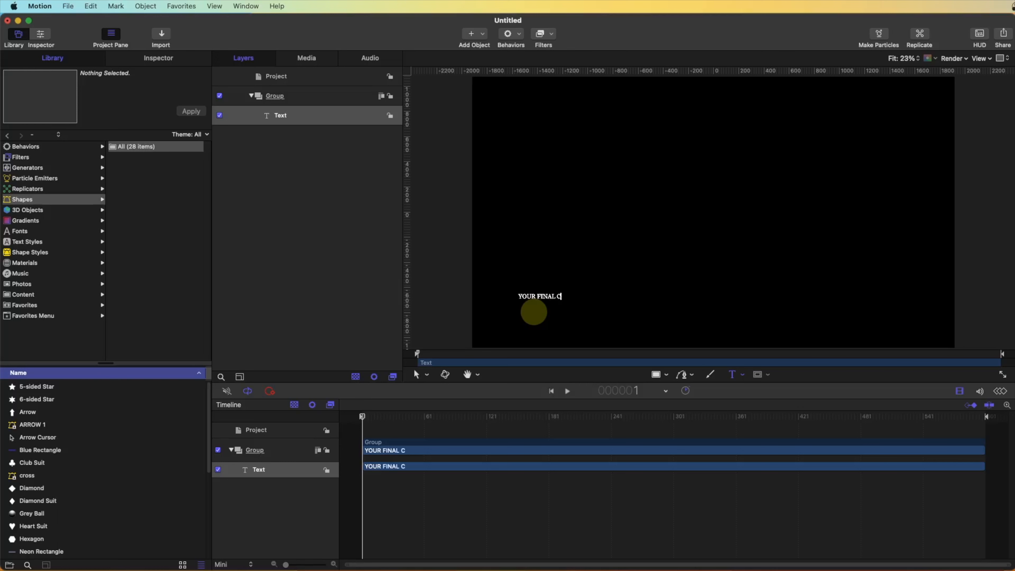
type("UT AND MOTION")
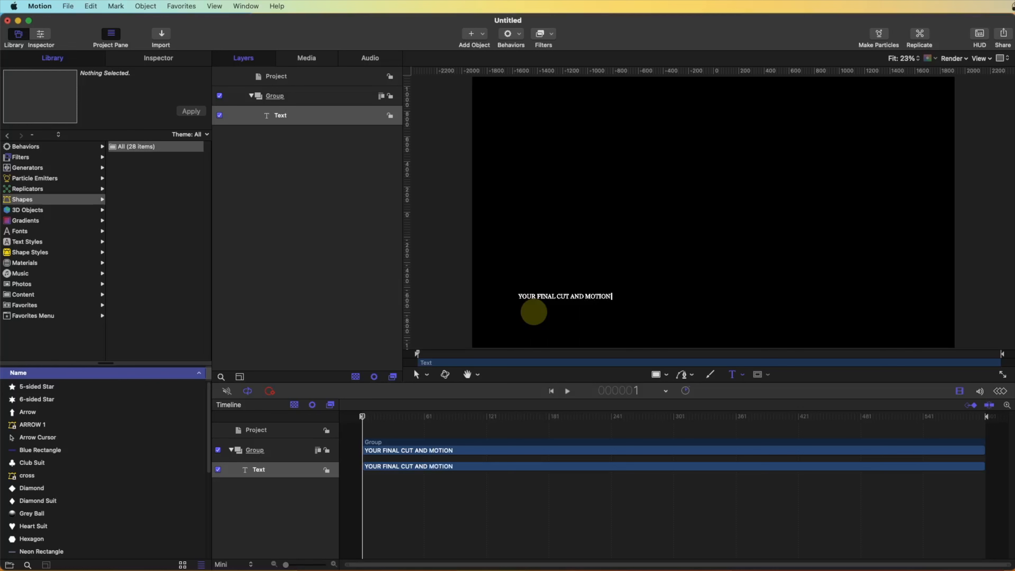
Set the font size of the whole title text to 136
left_click_drag(609, 306, 515, 298)
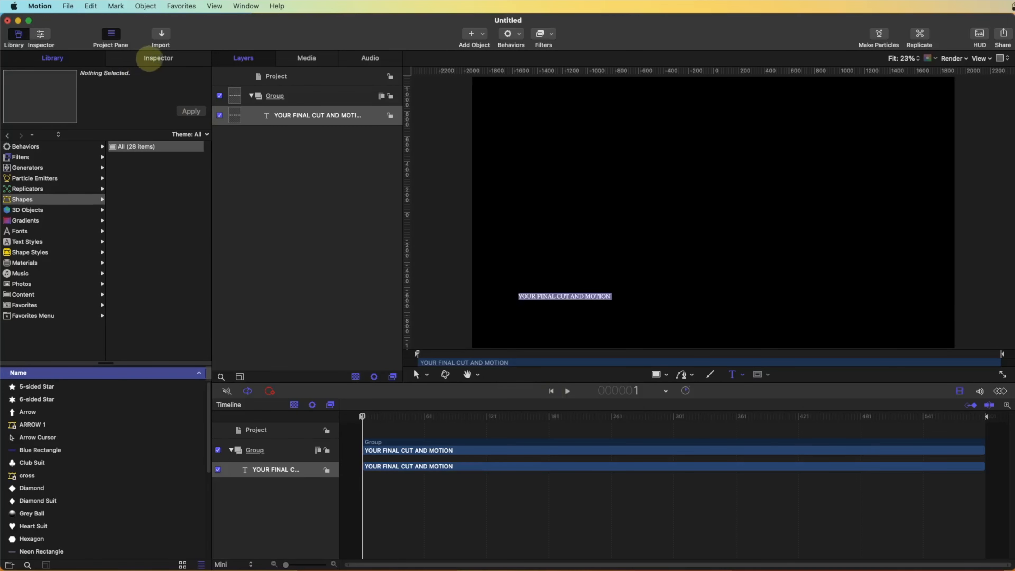
left_click(156, 59)
left_click_drag(81, 226, 95, 226)
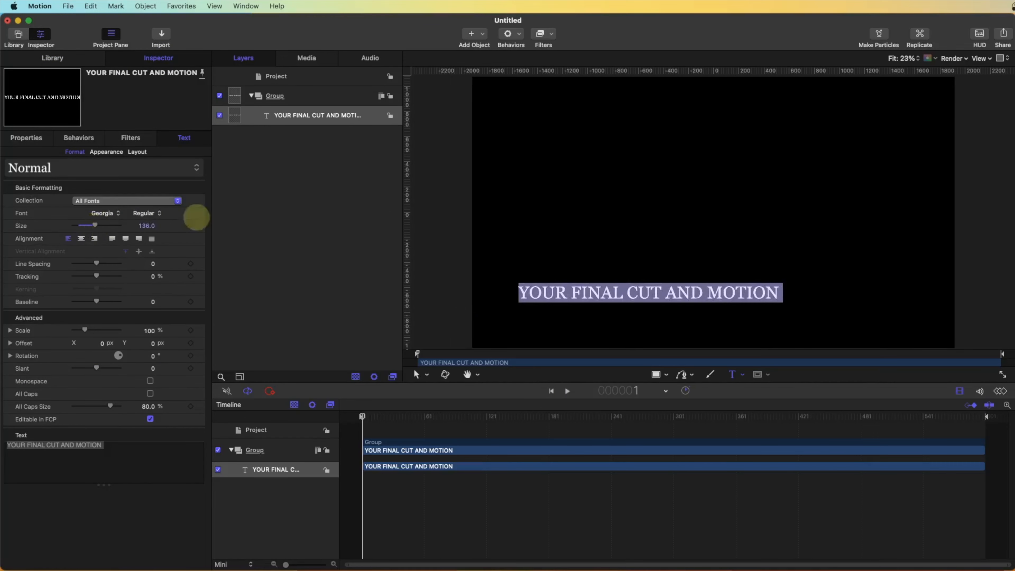
left_click(649, 294)
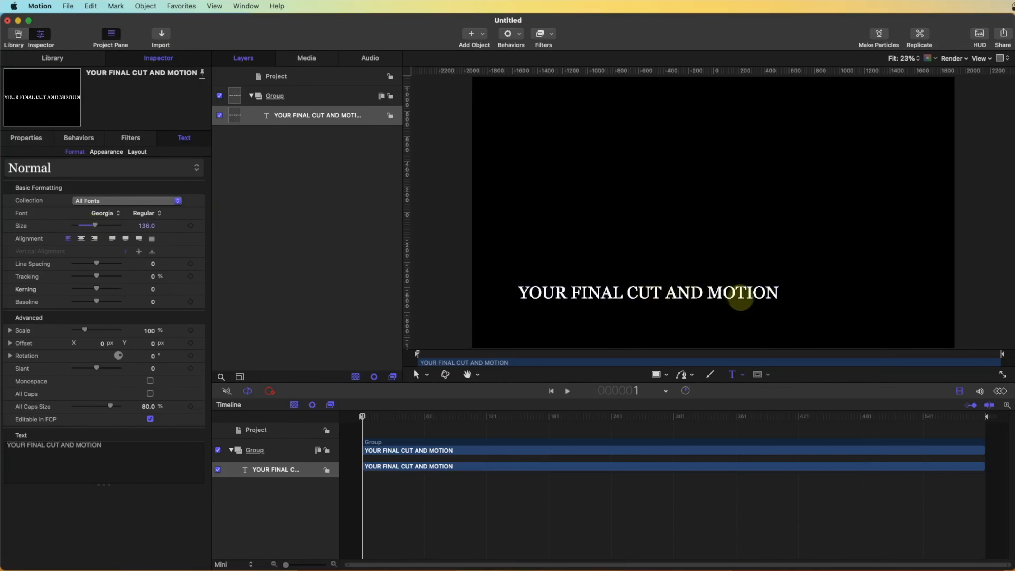
left_click_drag(778, 292, 518, 294)
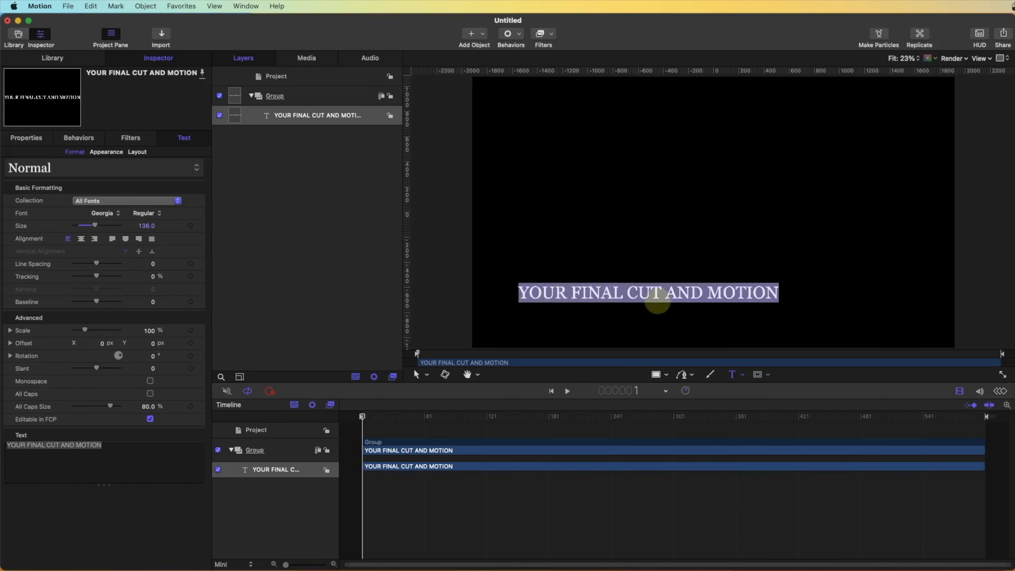
left_click(567, 273)
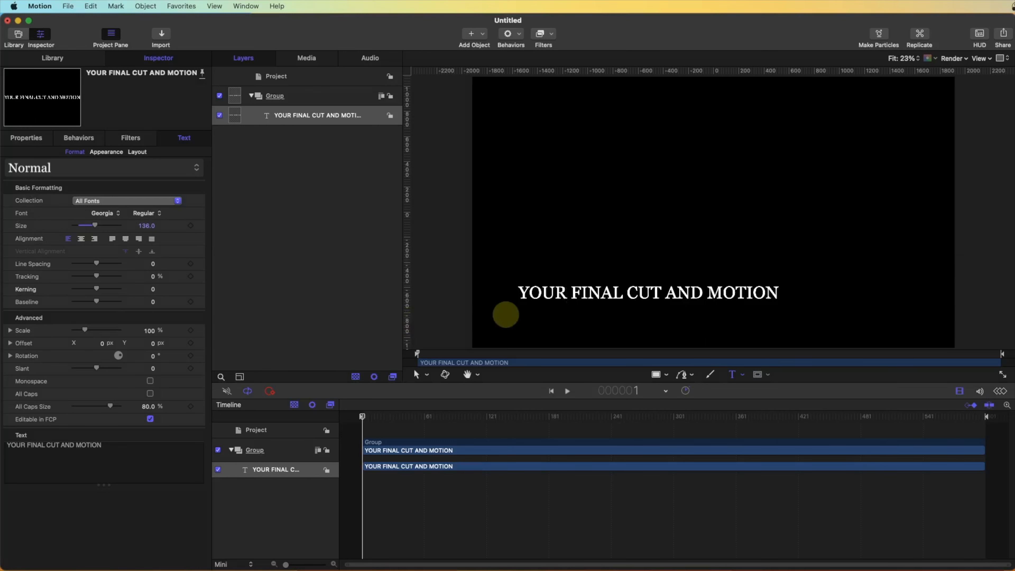
mouse_move(528, 292)
left_mouse_down()
mouse_move(796, 290)
mouse_move(520, 296)
left_mouse_up()
left_click(795, 293)
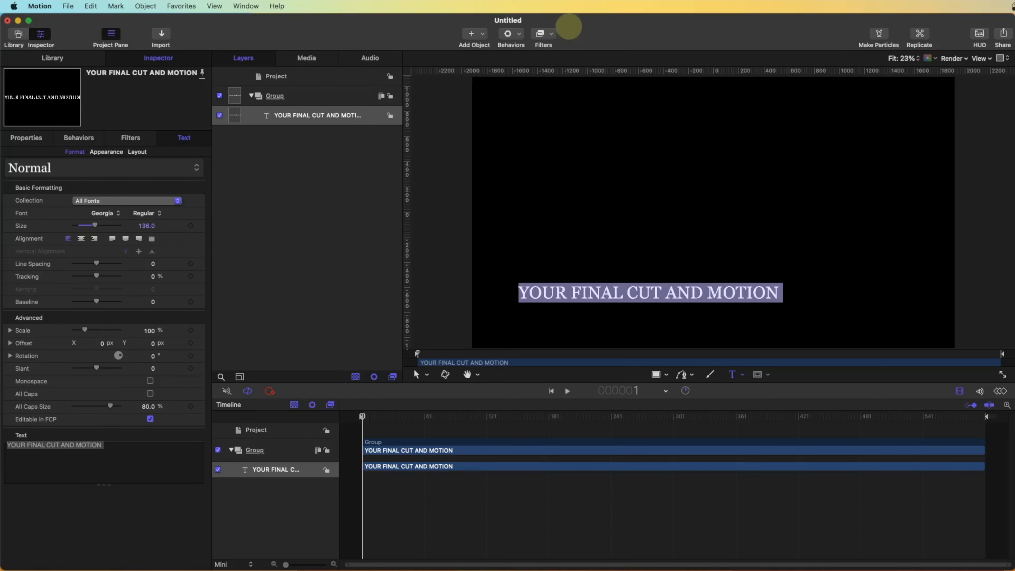
Finish text editing and apply the Pop In behavior from the Text-Basic category to the title layer
left_click(269, 175)
left_click(287, 115)
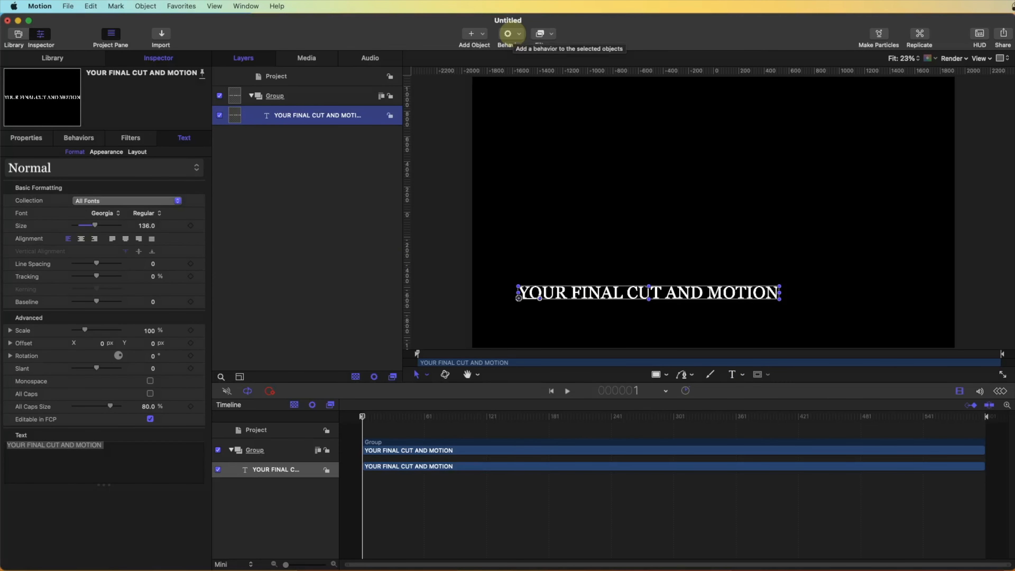
left_click(507, 34)
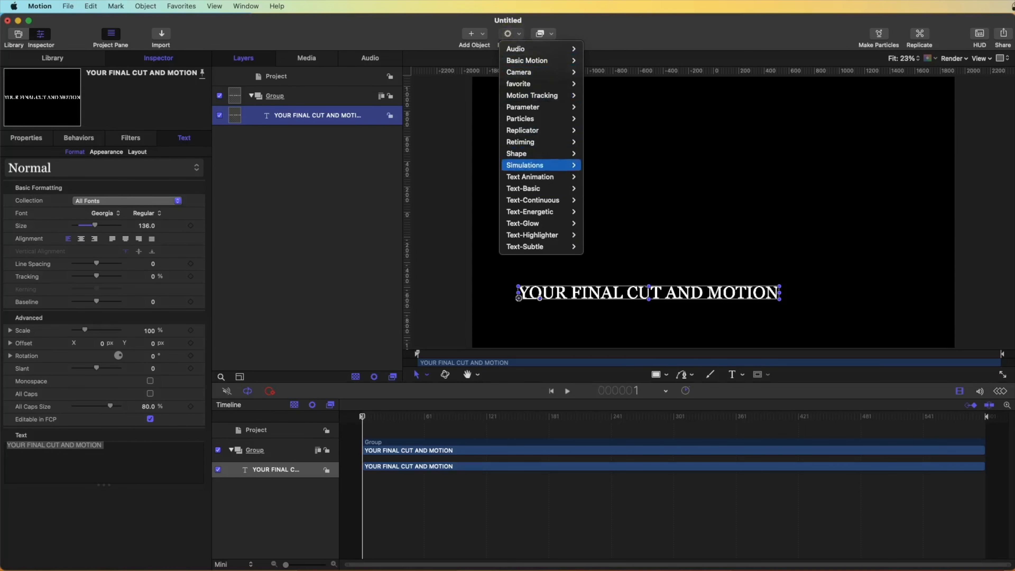
mouse_move(536, 189)
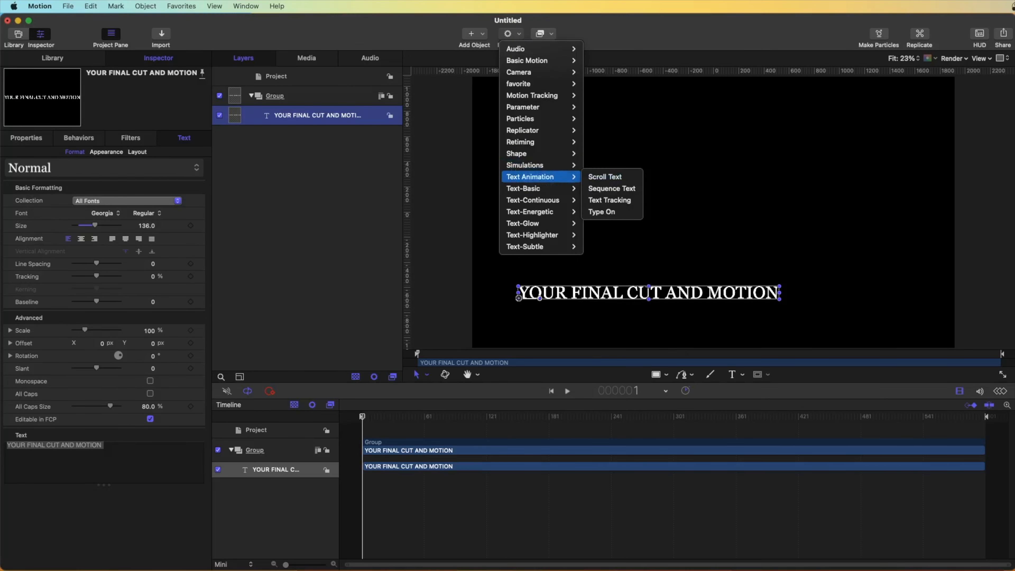
left_click(528, 246)
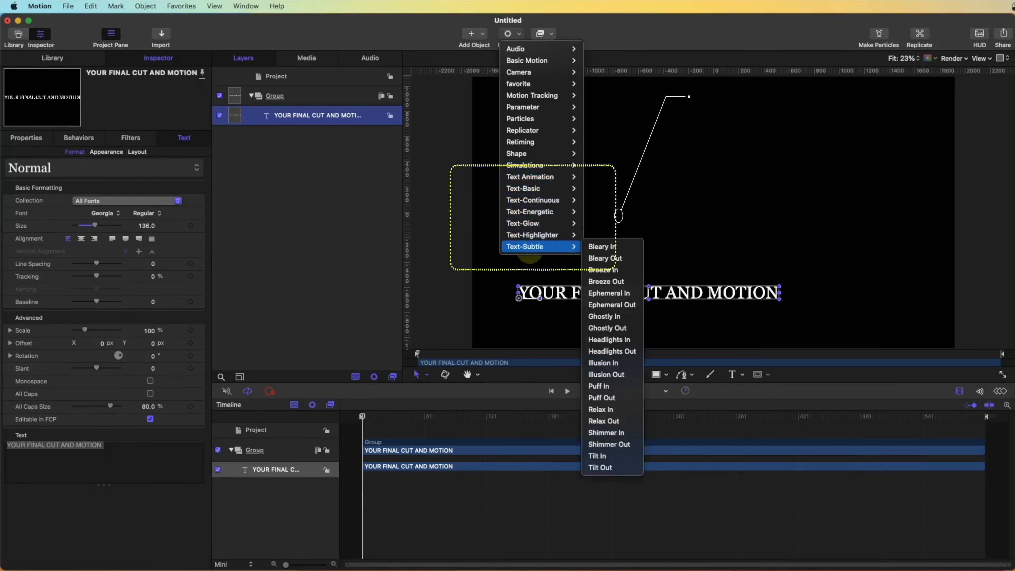
mouse_move(530, 176)
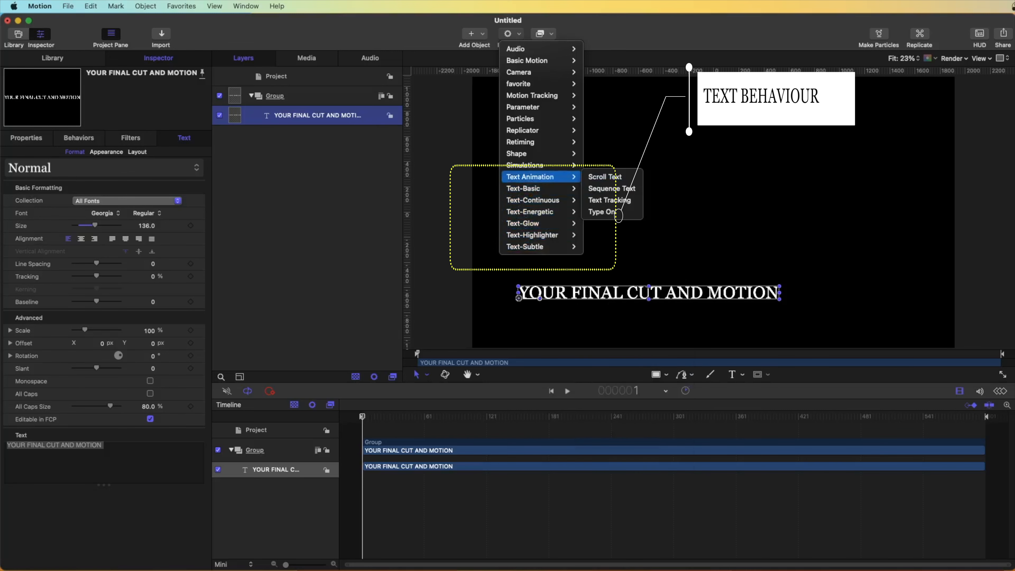
mouse_move(543, 247)
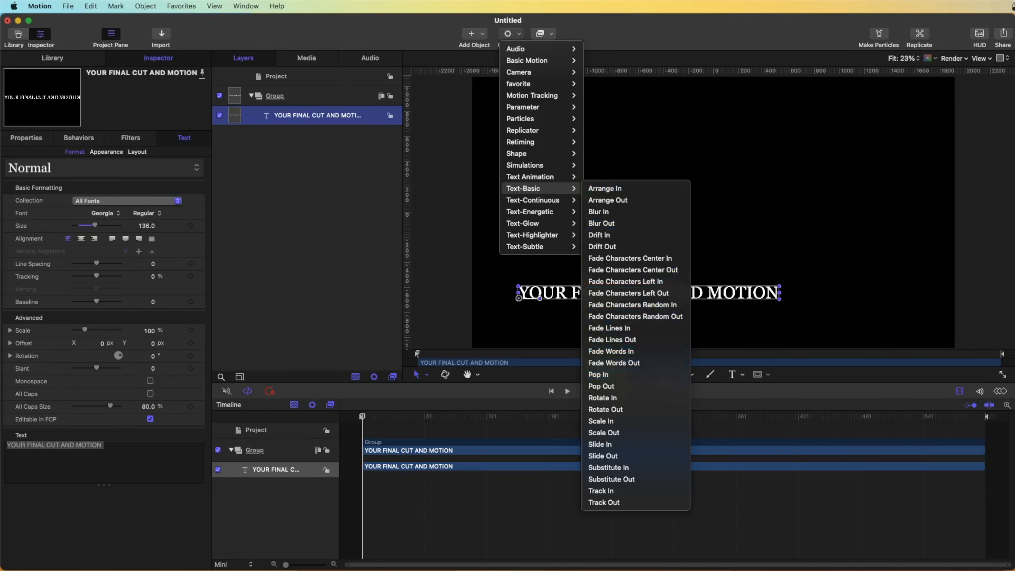
left_click(604, 375)
At frame 2, rotate the Pop In behavior's letter control counterclockwise around the letter Y on the canvas
mouse_move(362, 416)
left_mouse_down()
mouse_move(952, 420)
mouse_move(363, 417)
left_mouse_up()
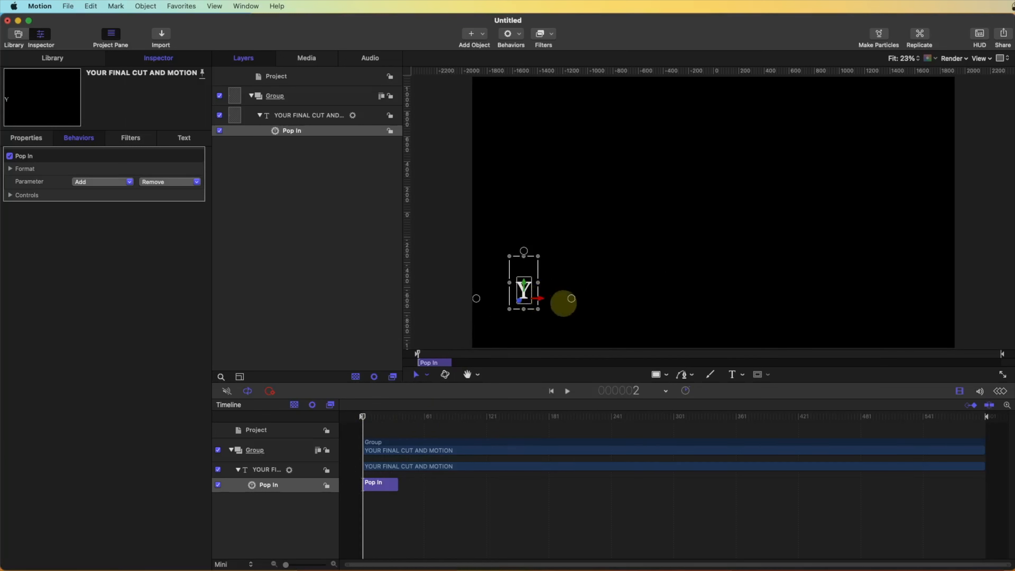
left_click_drag(569, 298, 538, 283)
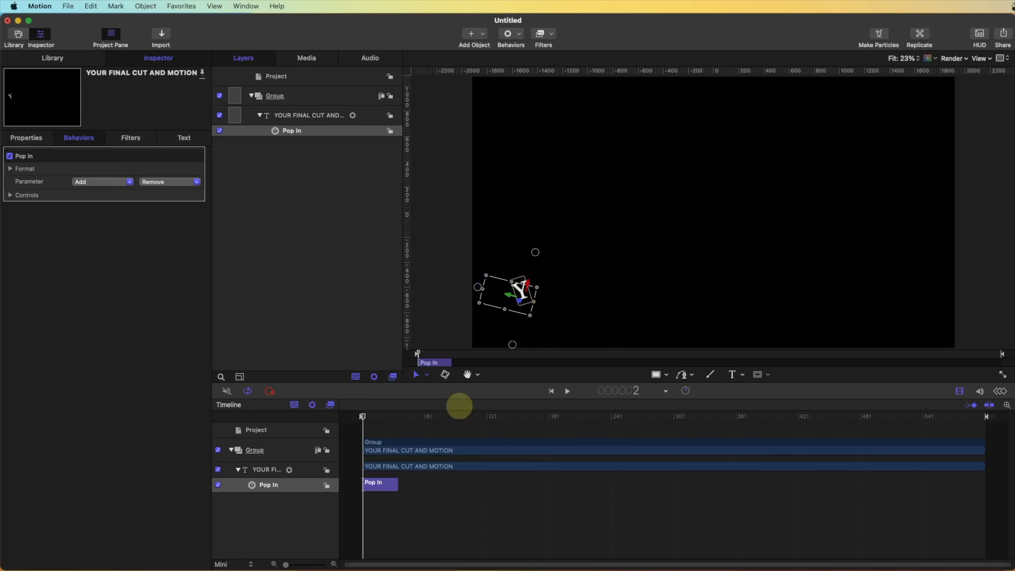
Preview the Pop In text animation by scrubbing through it and playing it from the beginning
left_click_drag(363, 416, 395, 416)
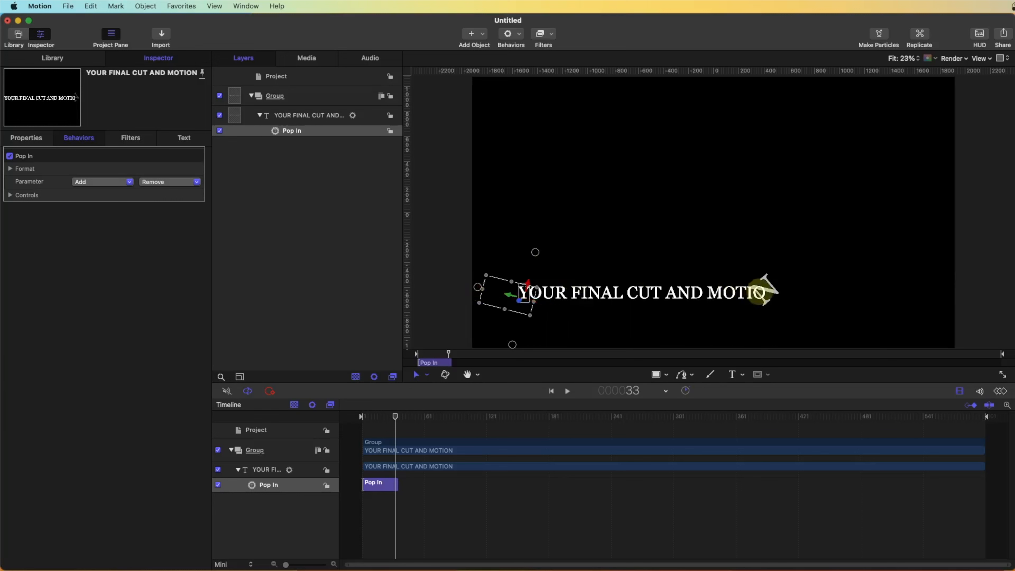
left_click_drag(395, 417, 362, 418)
key("space")
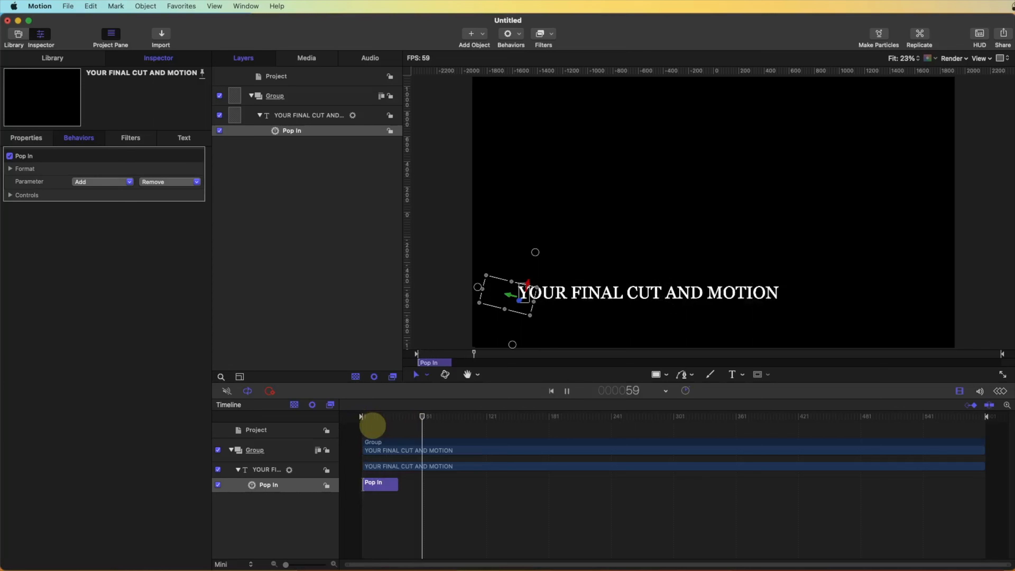
key("space")
Extend the end of the Pop In behavior to about frame 145 and return the playhead to frame 4
mouse_move(400, 484)
left_mouse_down()
mouse_move(408, 485)
mouse_move(398, 484)
left_mouse_up()
left_click_drag(403, 416, 374, 418)
left_click(387, 485)
left_click_drag(397, 485, 511, 491)
left_click_drag(433, 431, 364, 417)
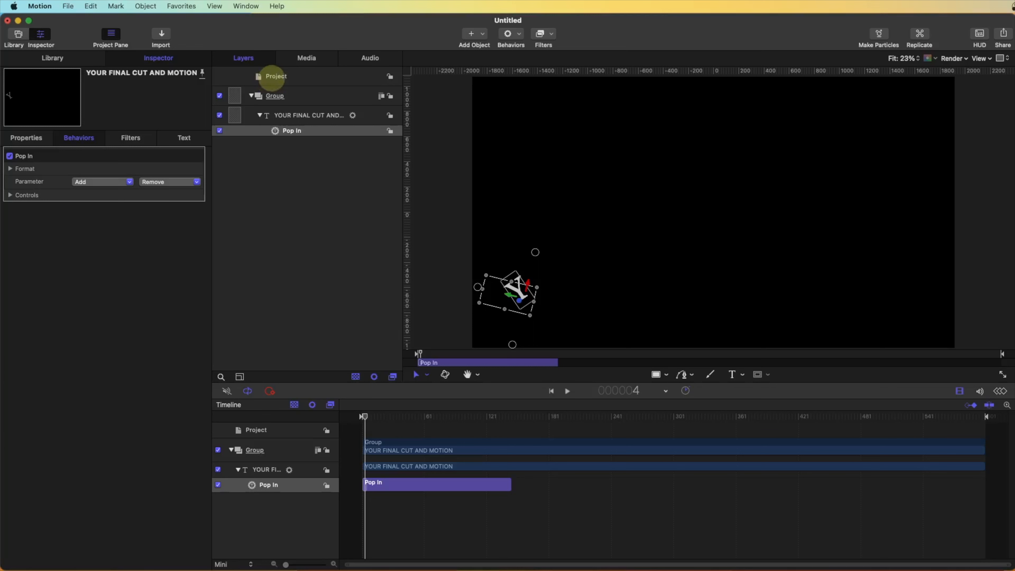
Examine the Duration setting in the project's properties and move the playhead to frame 5
left_click(283, 76)
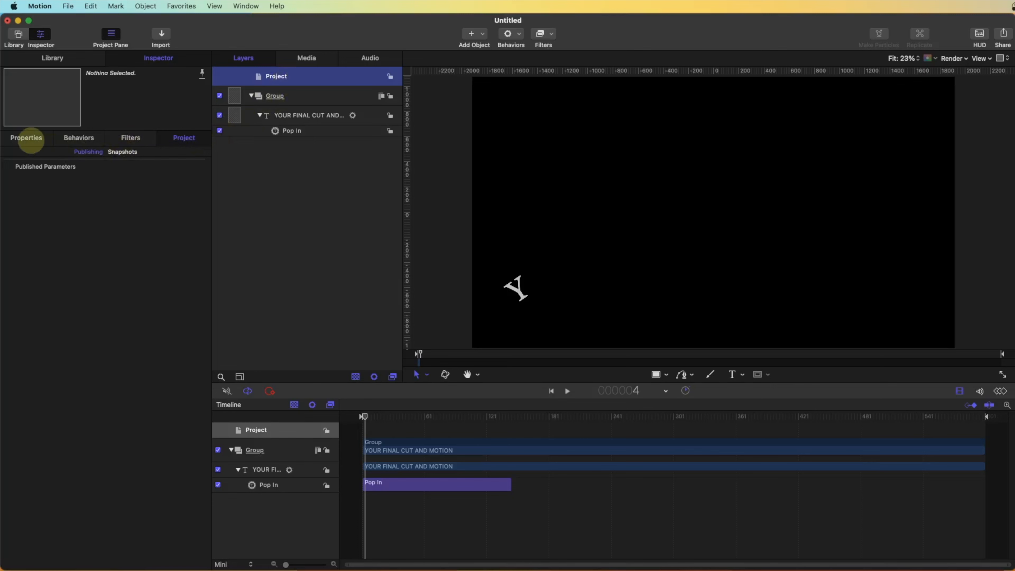
left_click(27, 139)
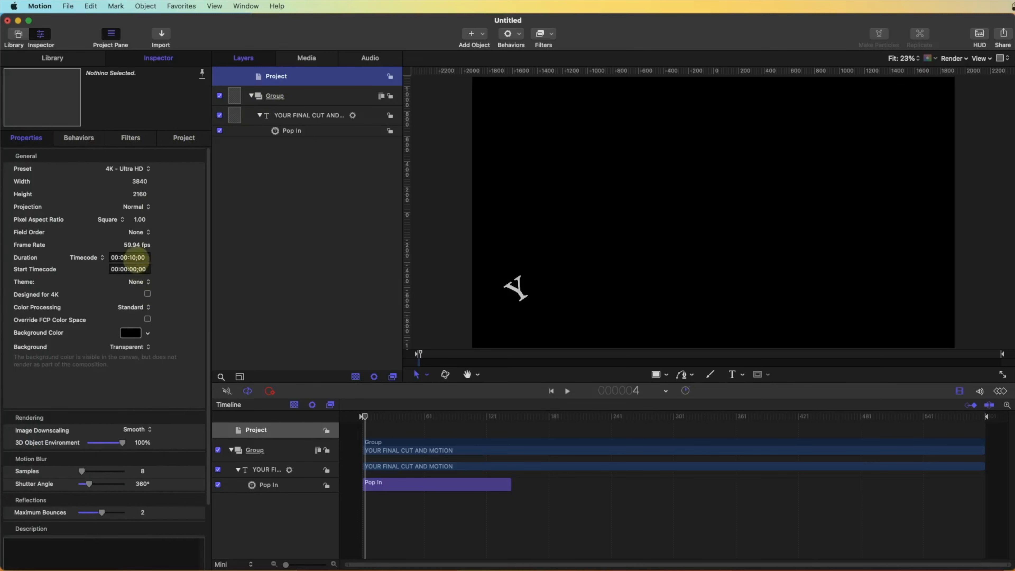
left_click(133, 258)
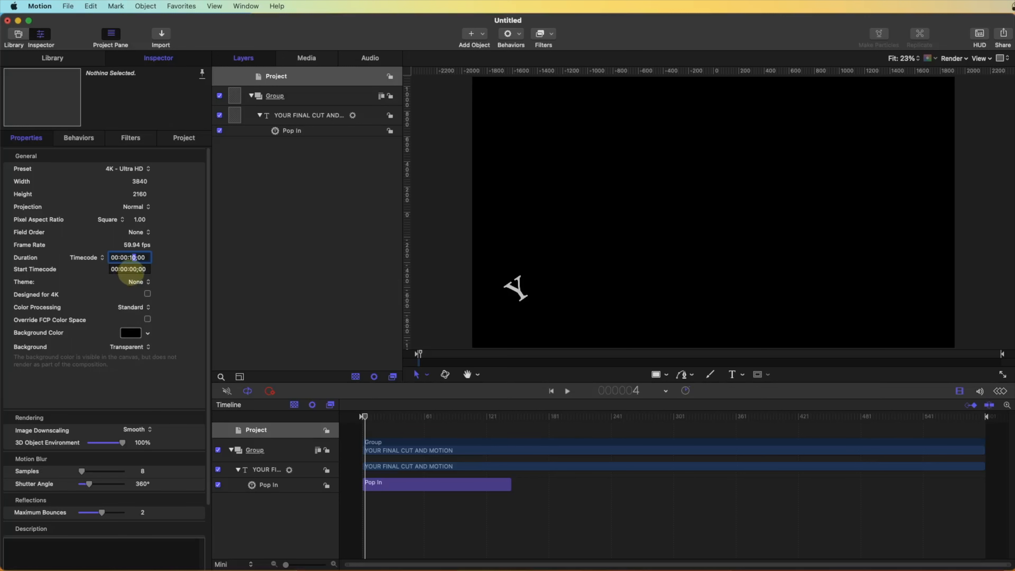
mouse_move(371, 418)
left_mouse_down()
mouse_move(460, 422)
mouse_move(366, 431)
left_mouse_up()
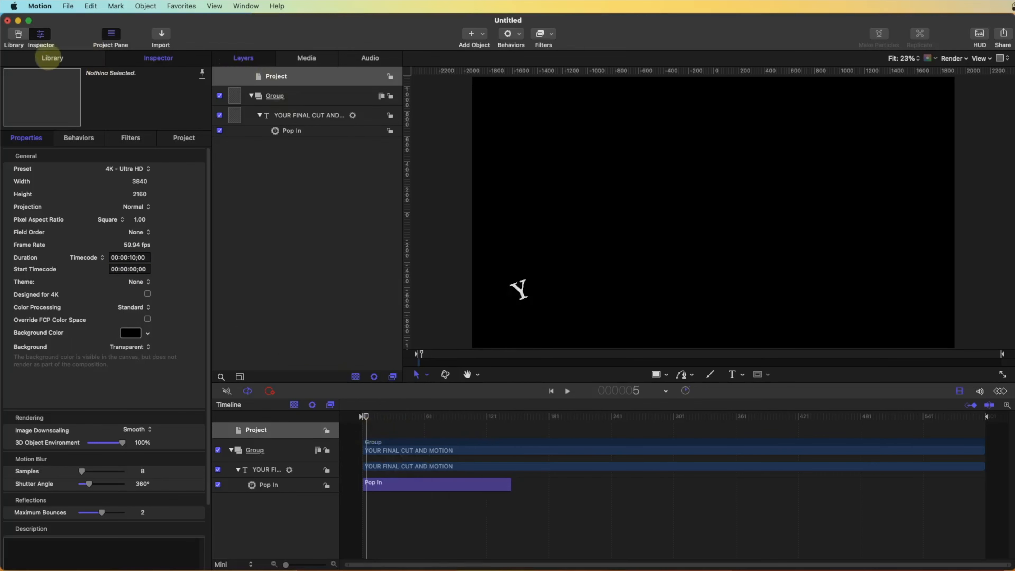
Return the playhead to frame 1 and browse the text behavior categories, including Text Animation, Text-Continuous, Text-Energetic and Text-Subtle
left_click(50, 58)
left_click(168, 61)
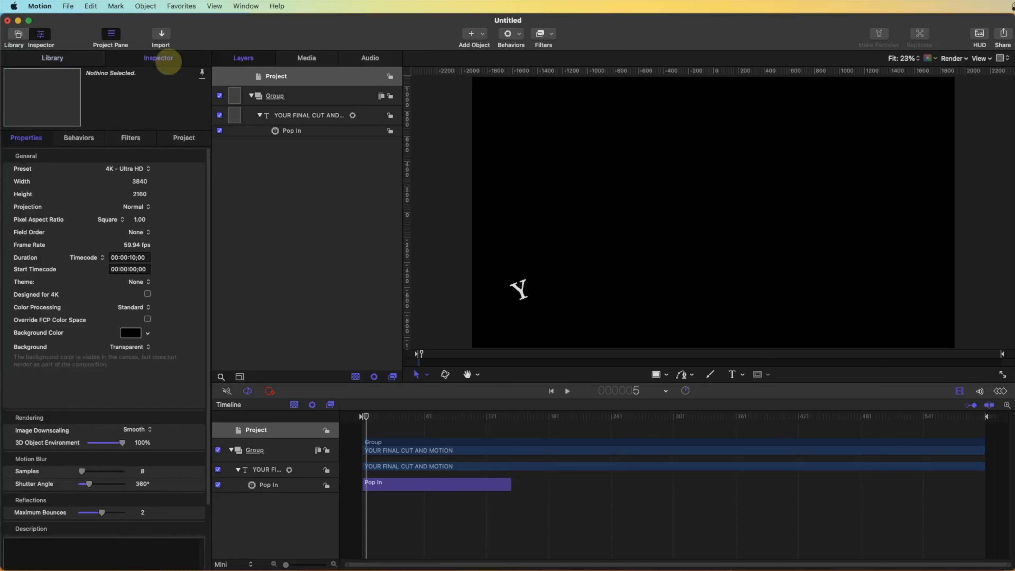
left_click_drag(366, 416, 351, 417)
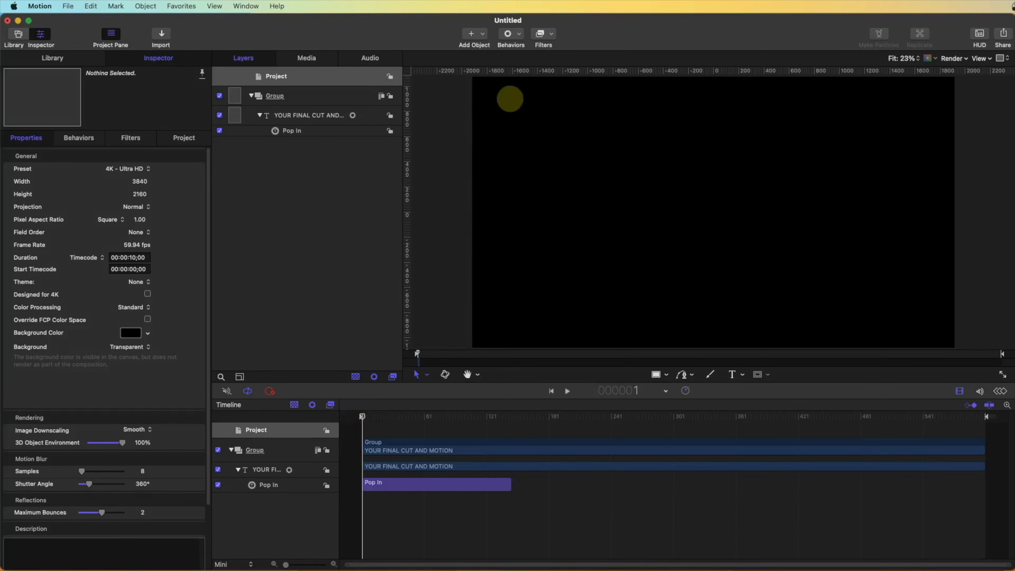
left_click(508, 33)
mouse_move(536, 200)
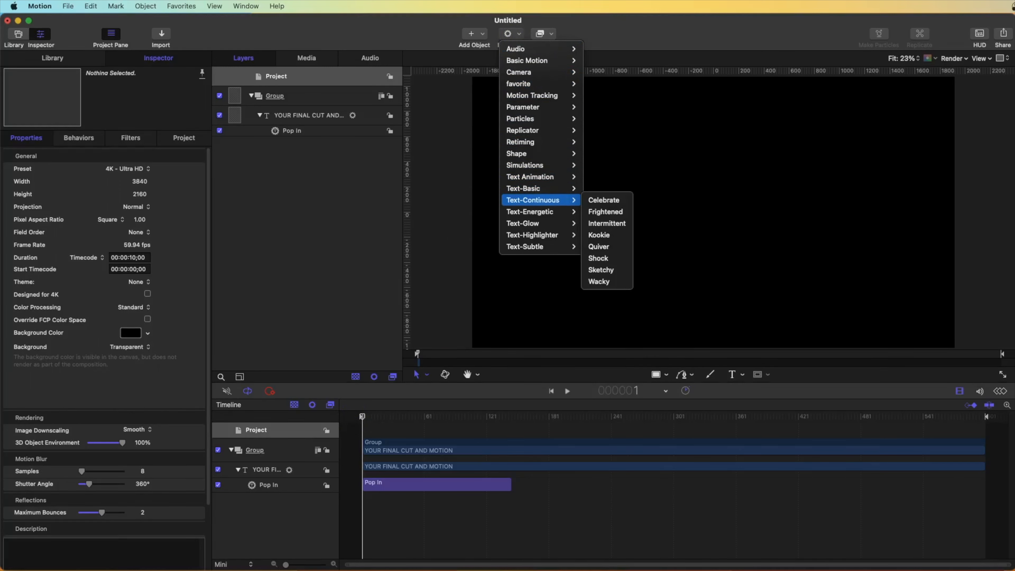
mouse_move(532, 177)
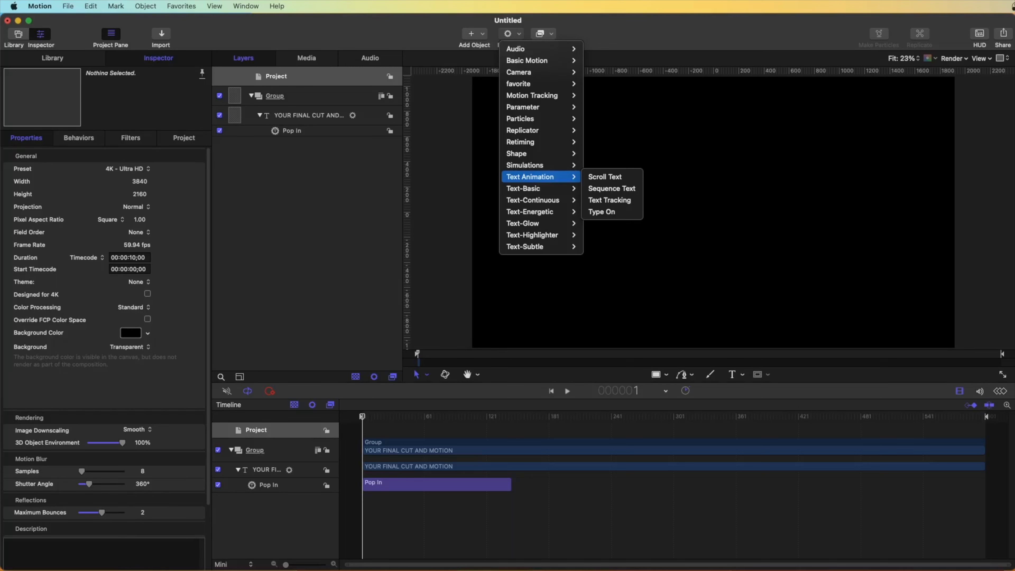
mouse_move(535, 246)
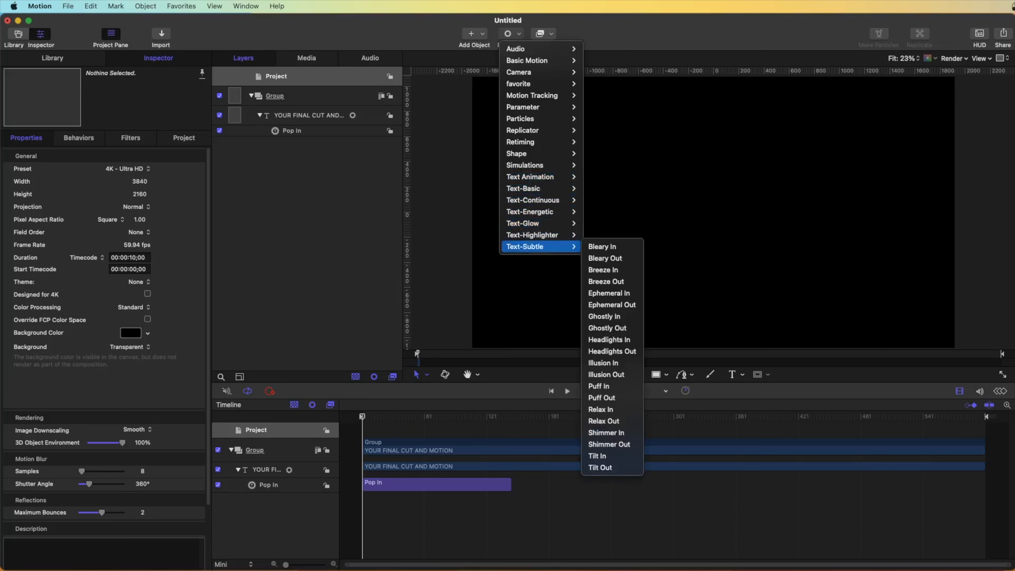
left_click(151, 62)
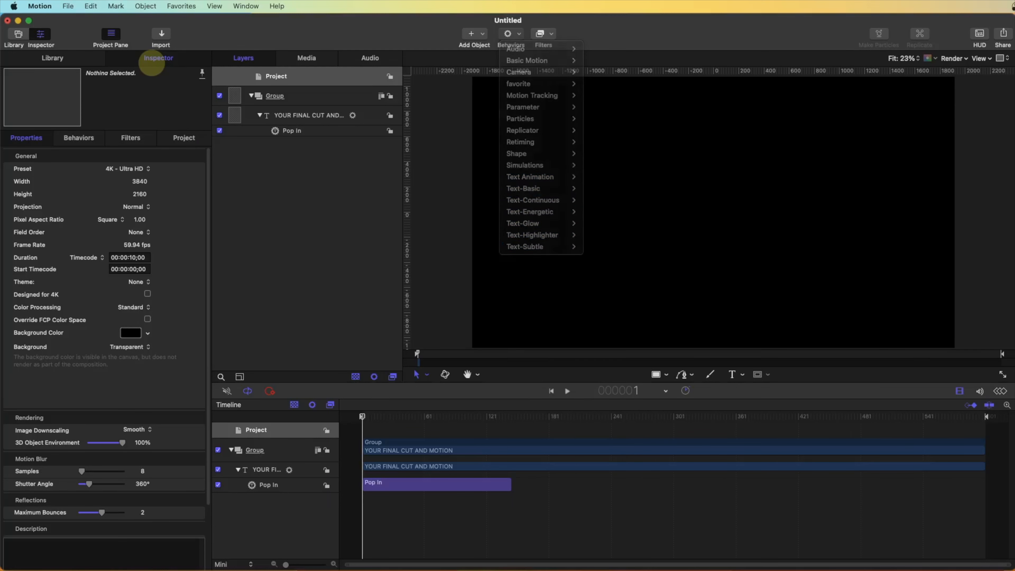
left_click(519, 33)
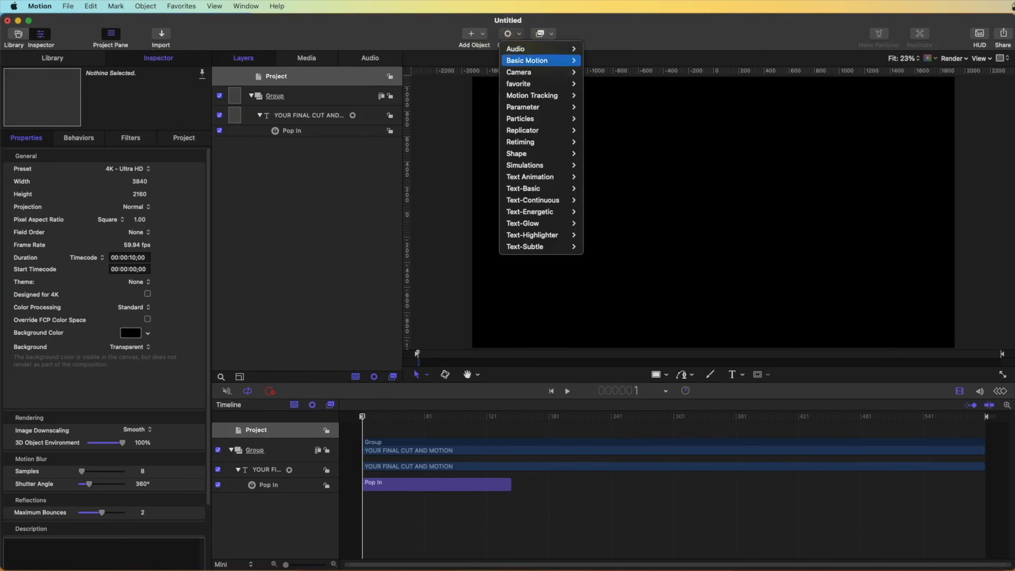
mouse_move(534, 235)
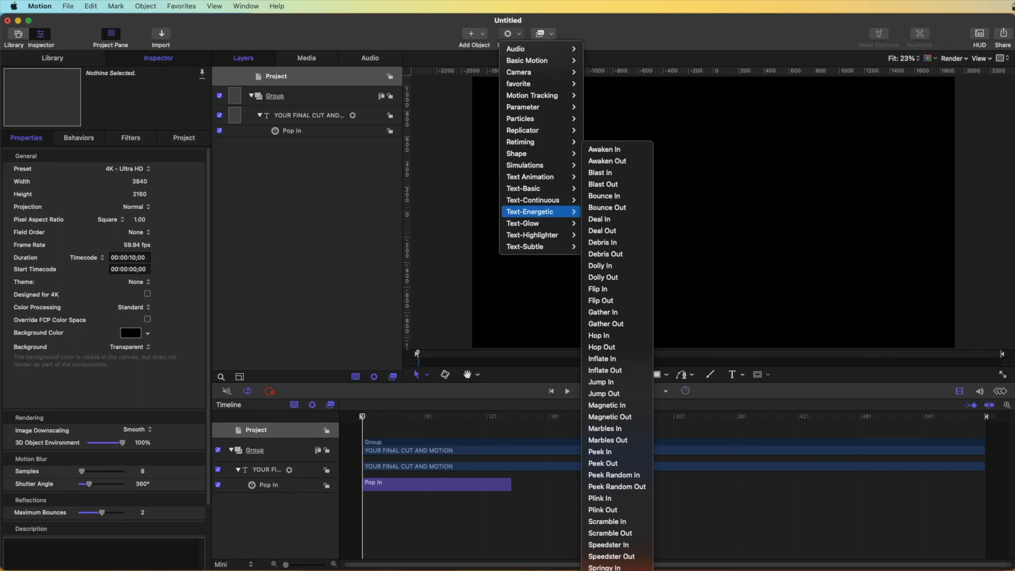
left_click(301, 227)
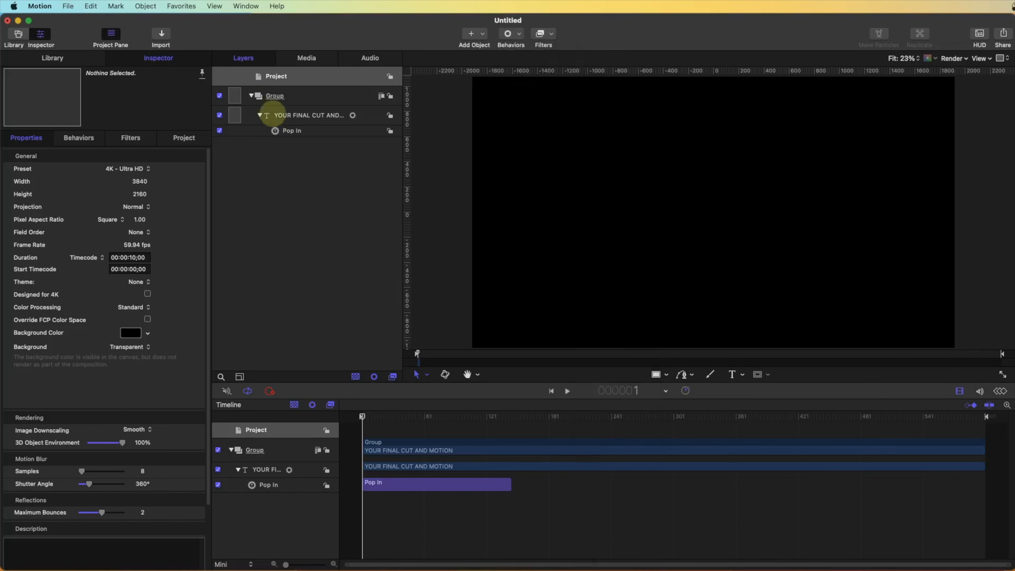
Select the title text layer and play its Pop In animation from the first frame
left_click(284, 116)
mouse_move(372, 416)
left_mouse_down()
mouse_move(567, 425)
mouse_move(358, 416)
left_mouse_up()
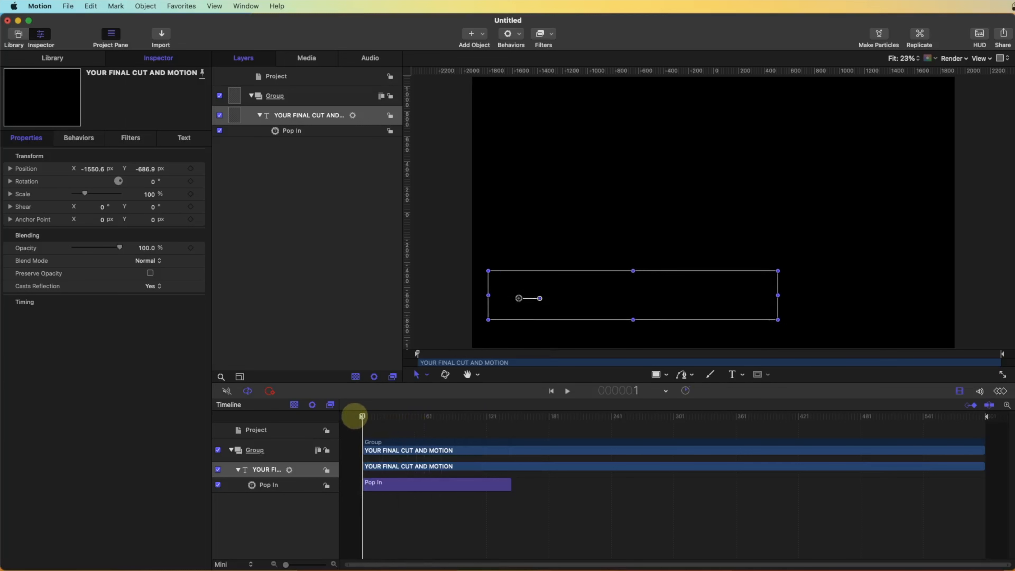
key("space")
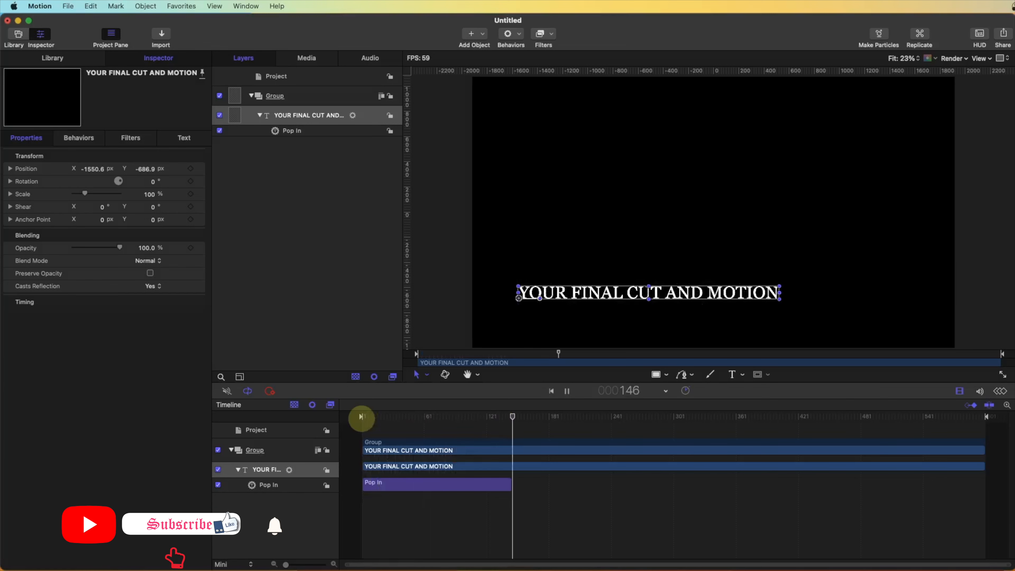
At frame 93, draw a rectangle over the title text, centered at about X -755, Y -684 px
left_click_drag(407, 418, 459, 434)
left_click(310, 196)
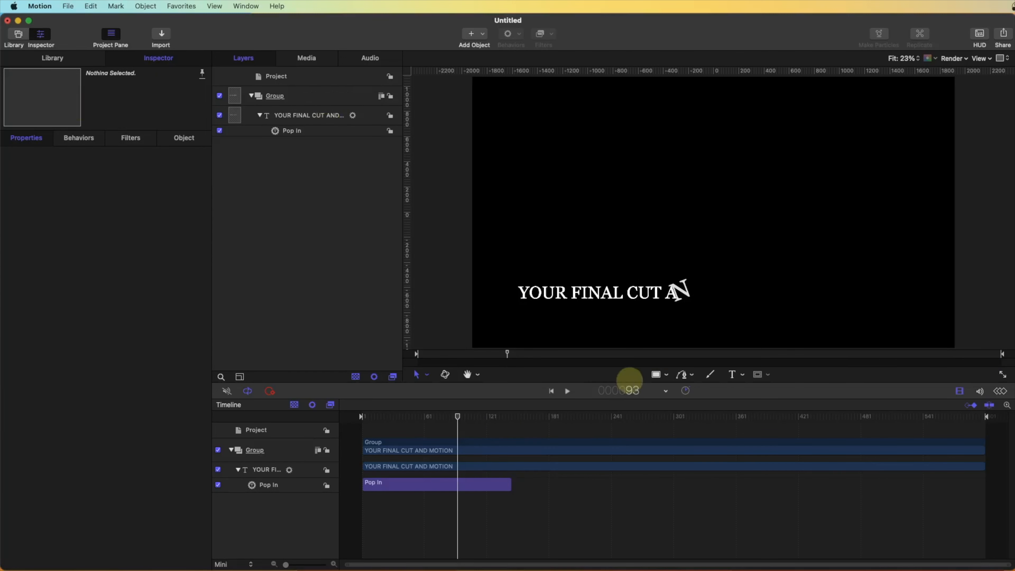
left_click(664, 375)
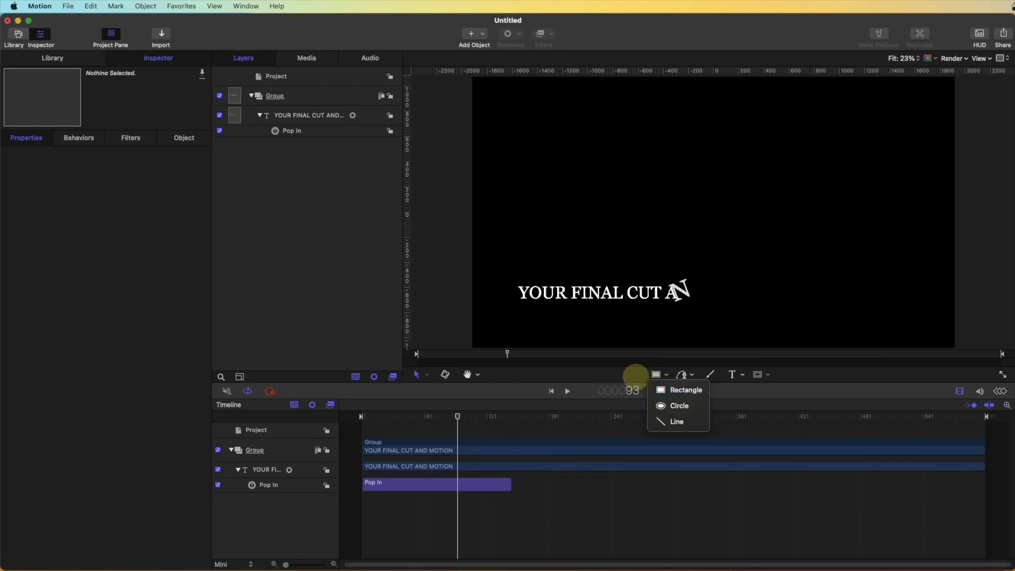
left_click(680, 390)
mouse_move(508, 276)
left_mouse_down()
mouse_move(508, 296)
mouse_move(577, 319)
mouse_move(729, 320)
left_mouse_up()
Extend the start of the rectangle layer back to frame 1
left_click_drag(404, 415, 378, 418)
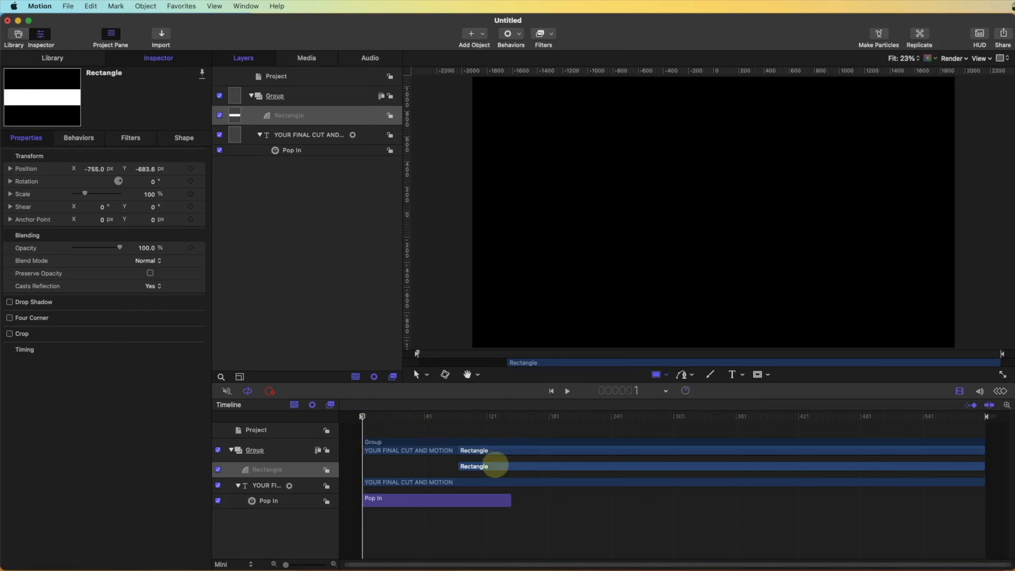
mouse_move(365, 416)
left_mouse_down()
mouse_move(356, 416)
mouse_move(458, 418)
mouse_move(362, 416)
left_mouse_up()
key("i")
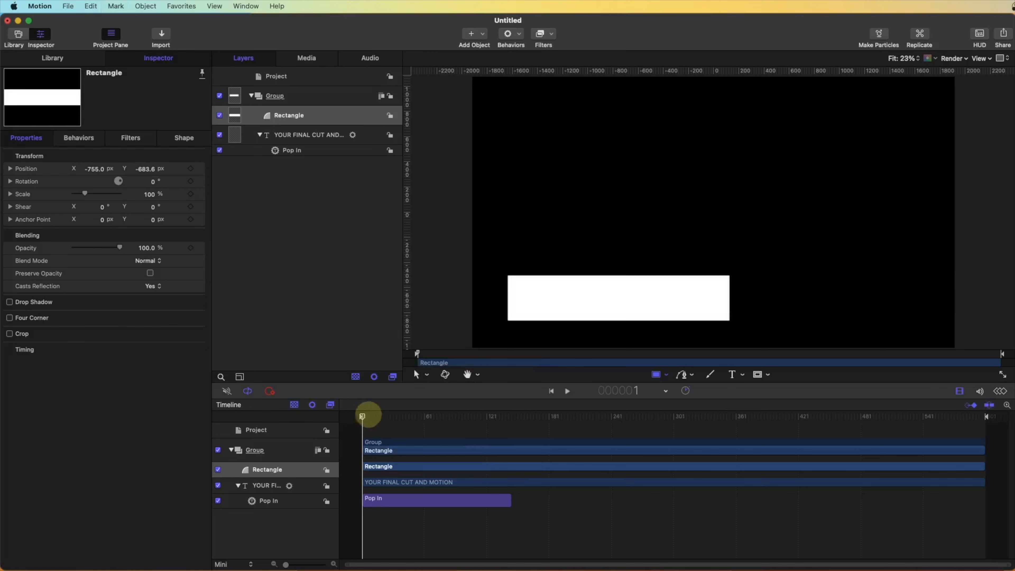
Try trimming the end of the rectangle layer to frame 141, and extend it back to frame 600
left_click_drag(362, 416, 508, 420)
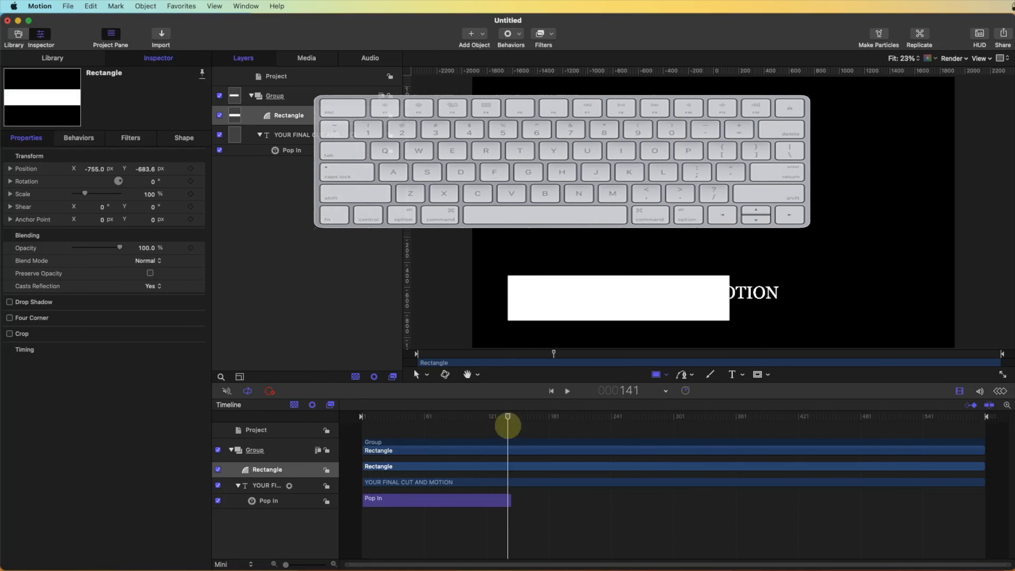
key("o")
left_click_drag(509, 416, 985, 418)
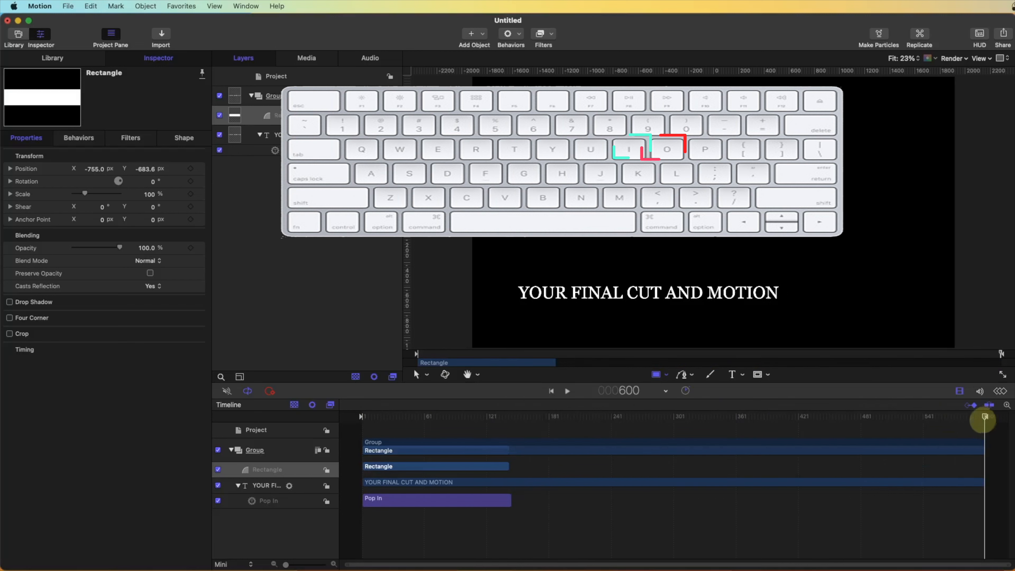
key("o")
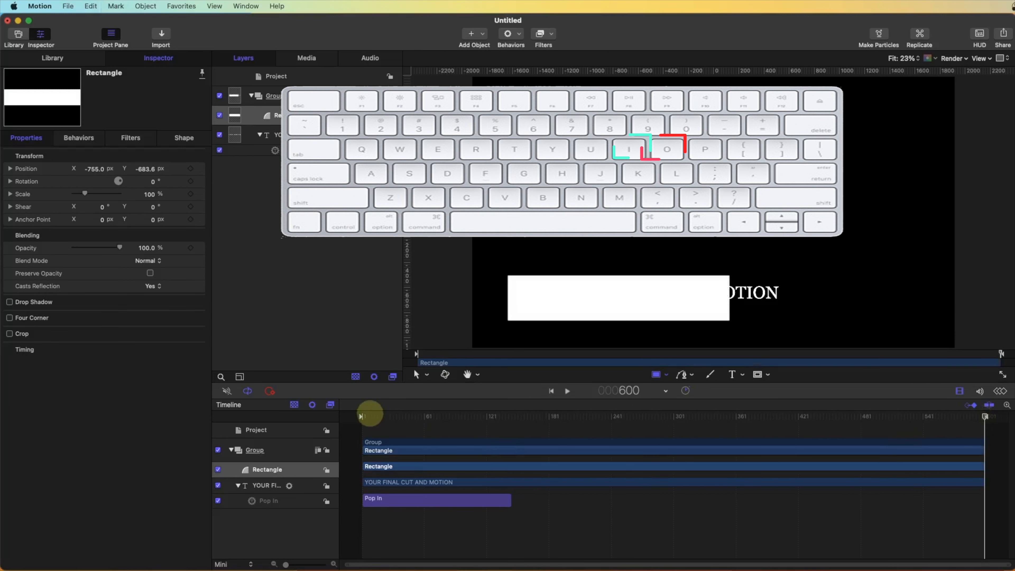
At frame 134, stretch the rectangle's right and top edges so it covers the whole title, scaling it to about 128%
left_click(363, 416)
left_click_drag(362, 416, 499, 400)
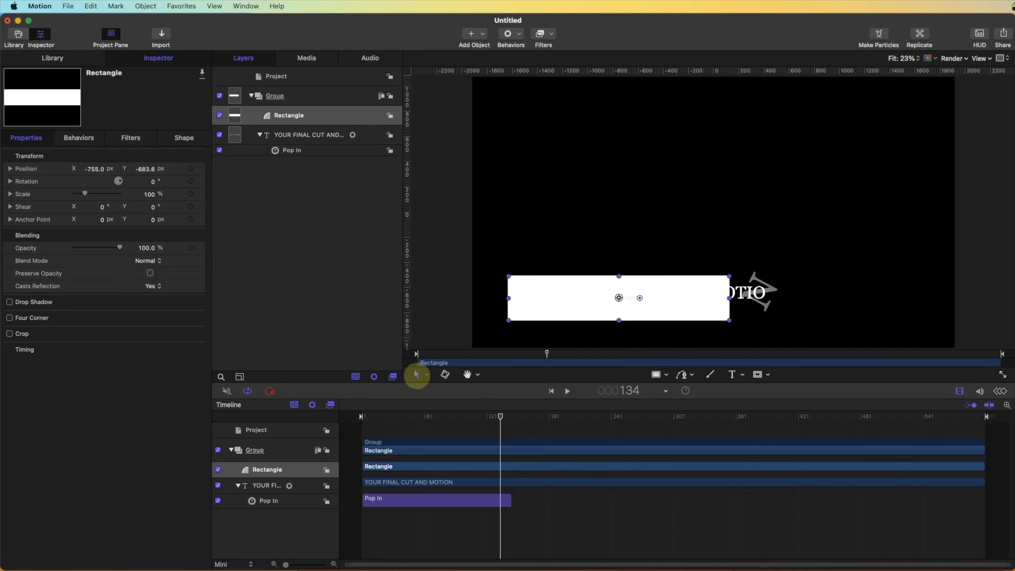
left_click_drag(730, 297, 792, 298)
left_click_drag(651, 276, 650, 273)
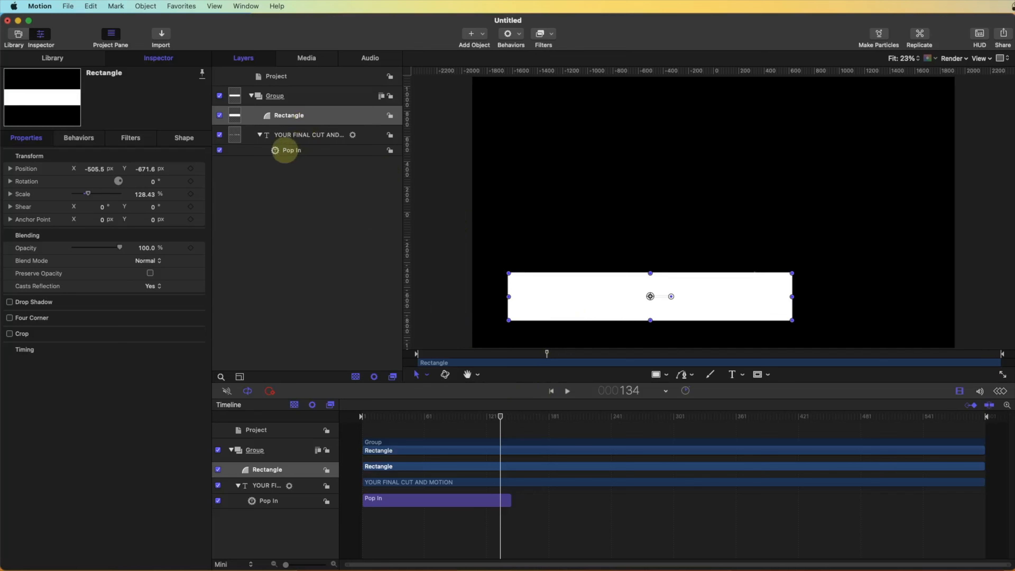
left_click(283, 135)
left_click(288, 114)
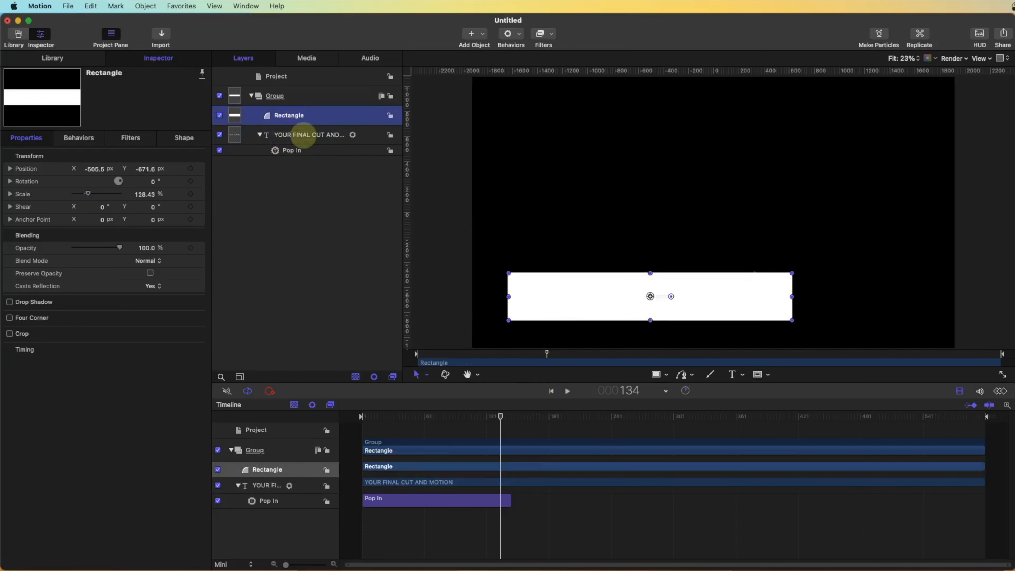
left_click(287, 95)
left_click(291, 117)
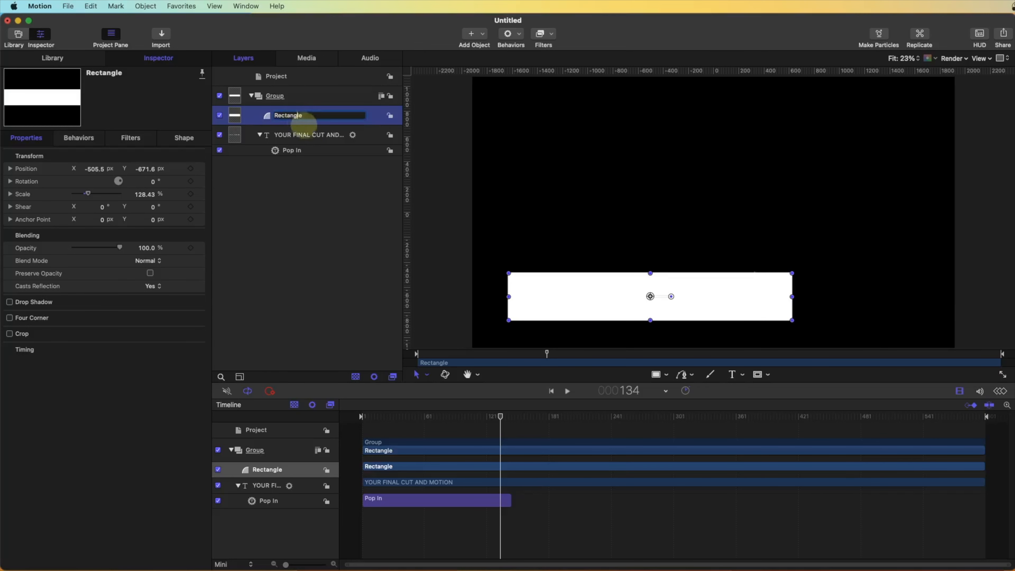
left_click(297, 173)
left_click(292, 135)
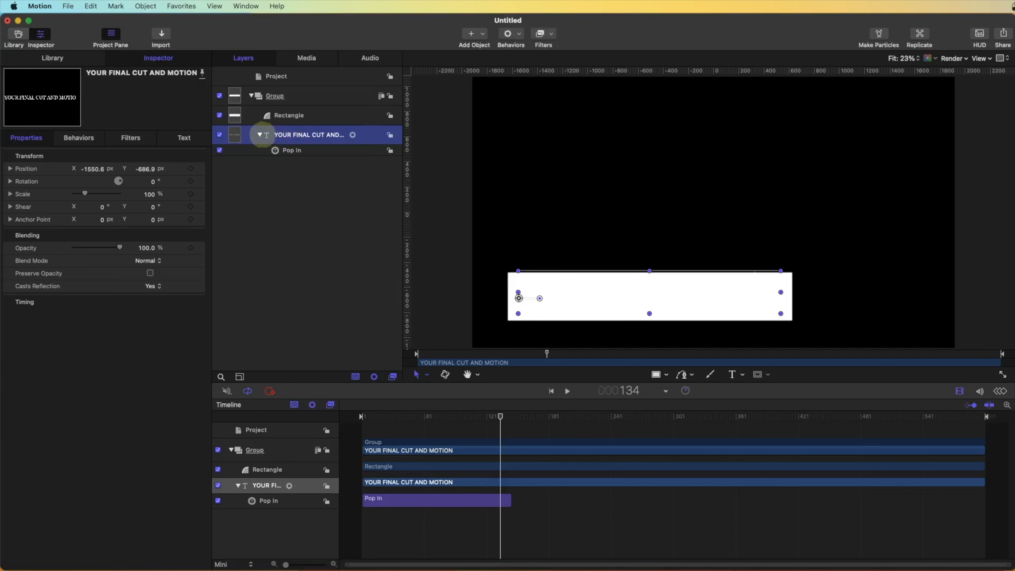
left_click(265, 135)
Send the rectangle layer backward so it sits beneath the title text layer
left_click(290, 188)
left_click(286, 116)
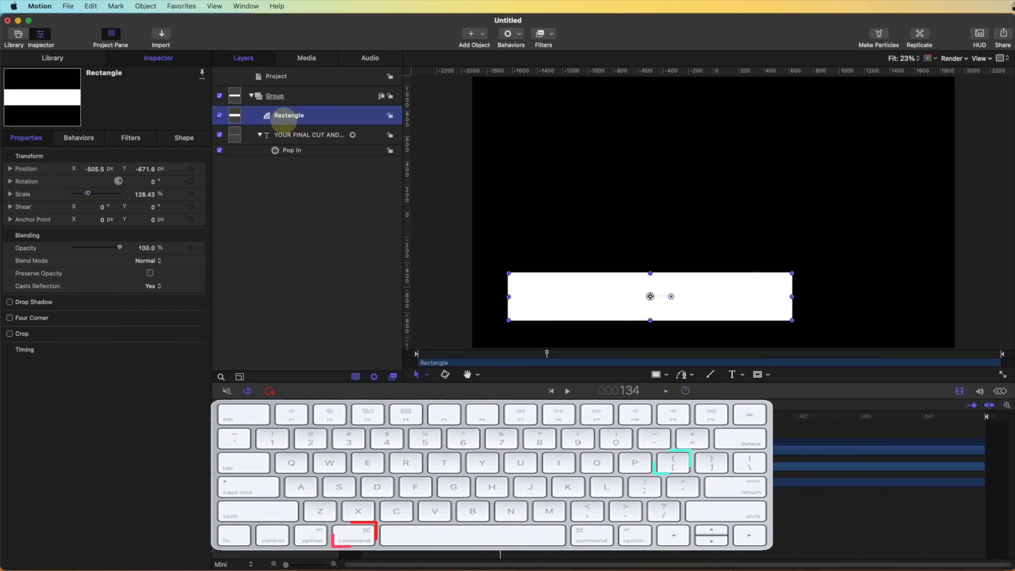
key("super+bracketleft")
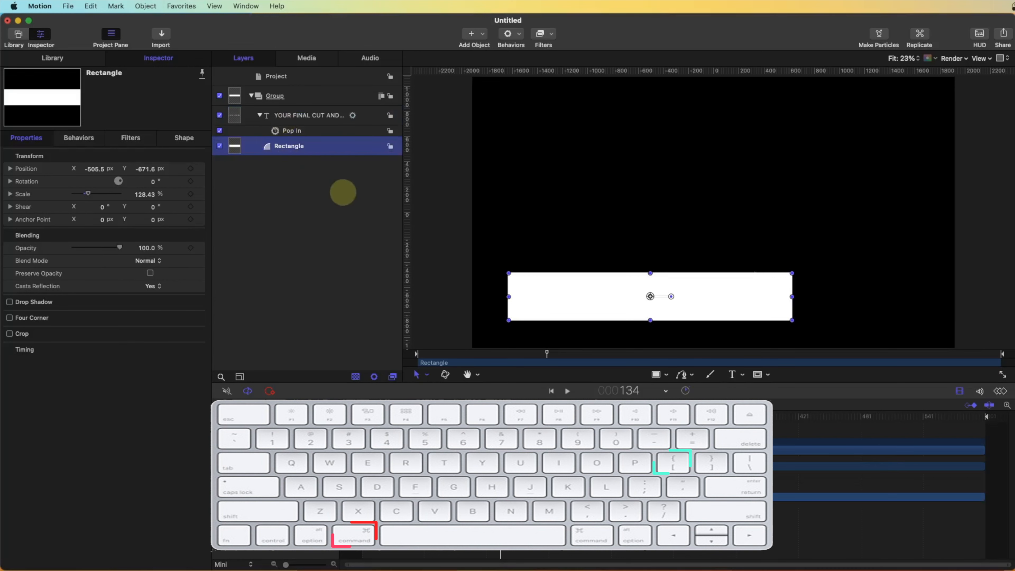
Change the face color of the title text to blue
left_click(283, 115)
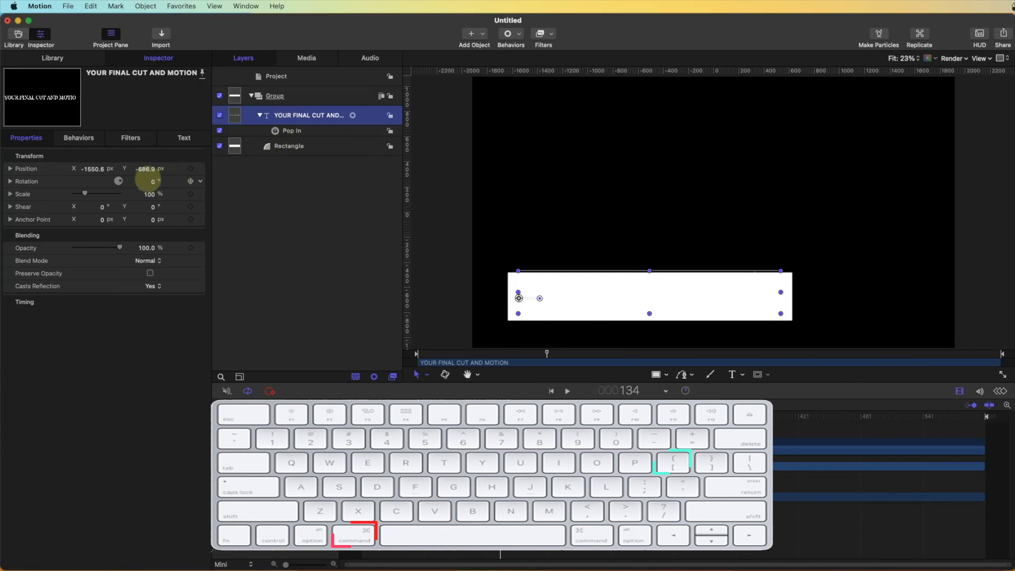
left_click(186, 138)
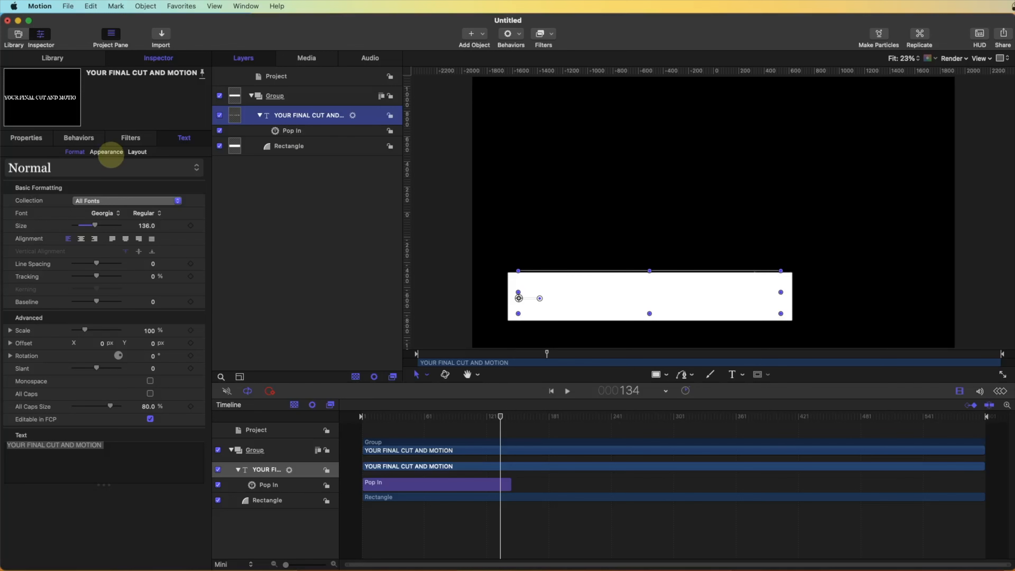
left_click(106, 152)
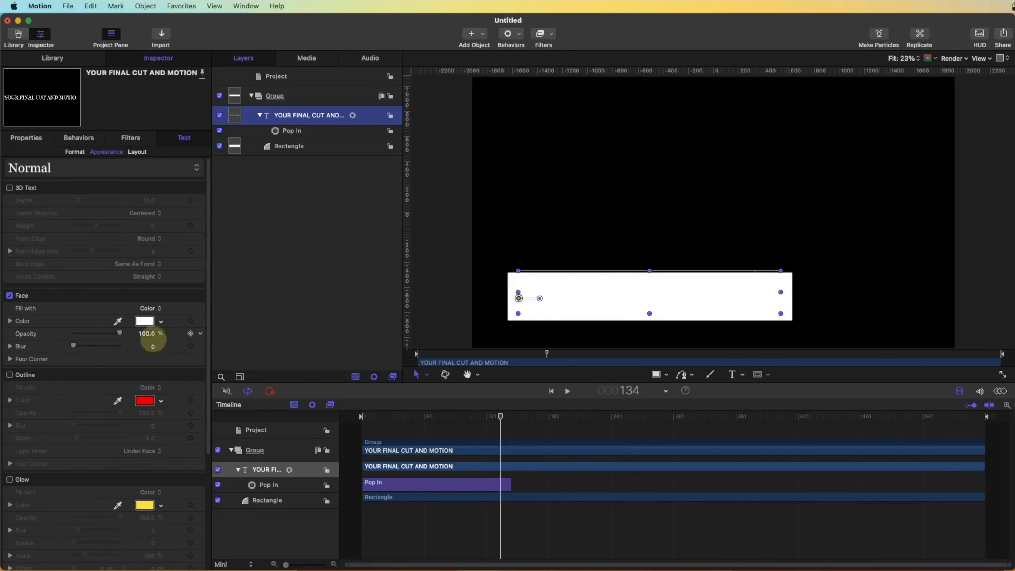
left_click(160, 322)
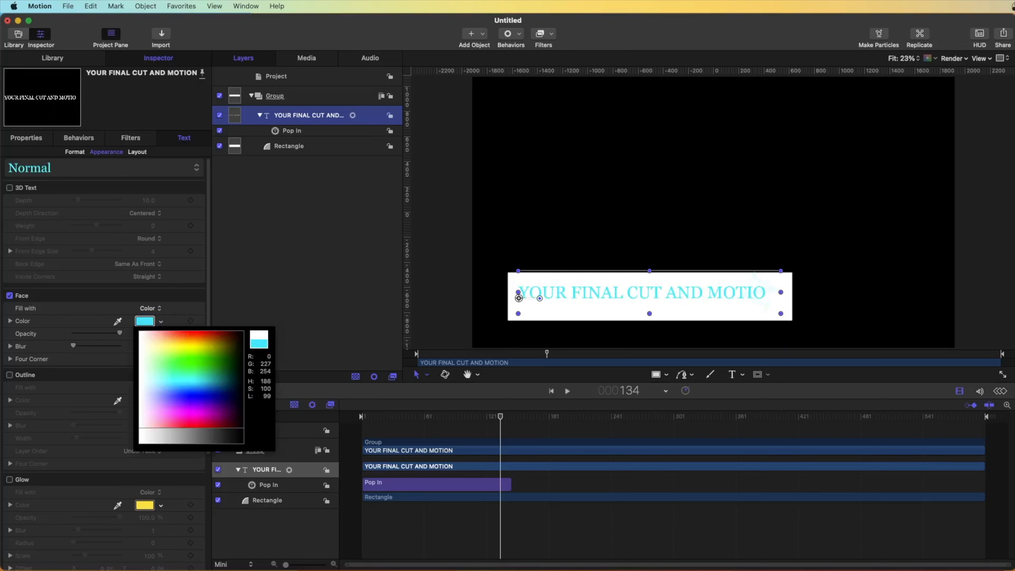
Preview the blue Pop In text over the white rectangle by playing from the first frame and scrubbing
left_click_drag(408, 419, 349, 418)
key("space")
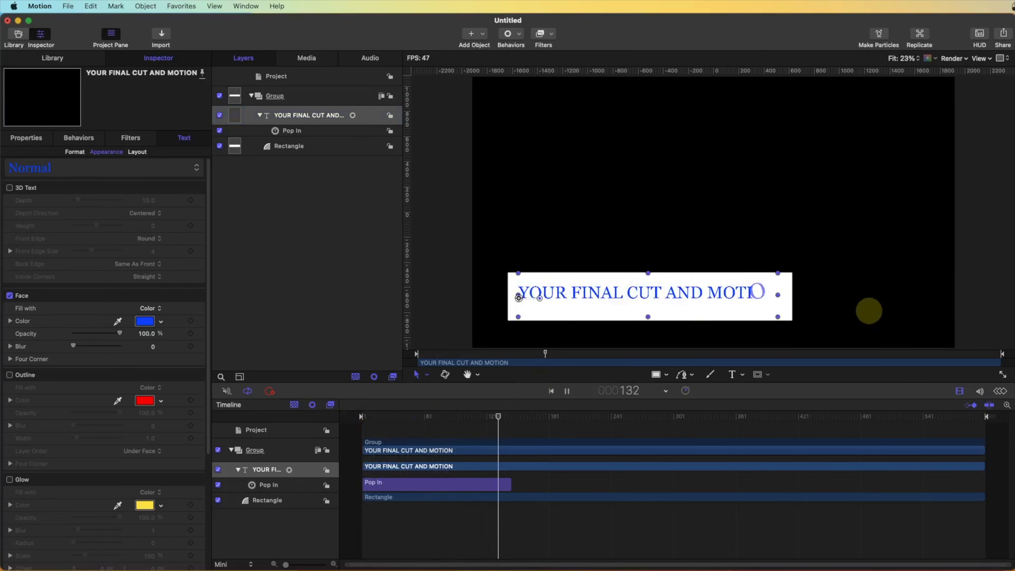
left_click_drag(401, 418, 374, 417)
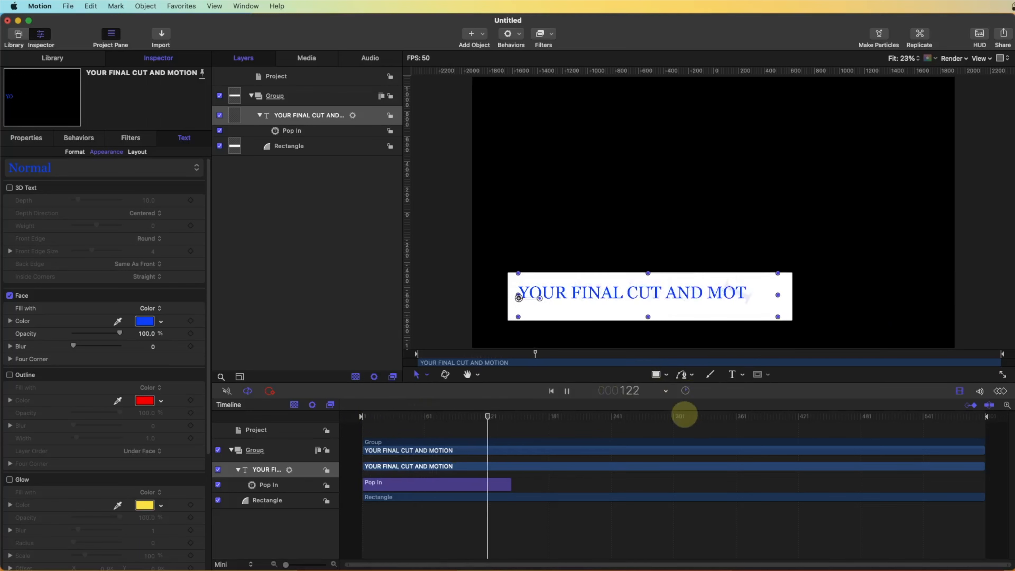
left_click_drag(823, 416, 361, 416)
key("space")
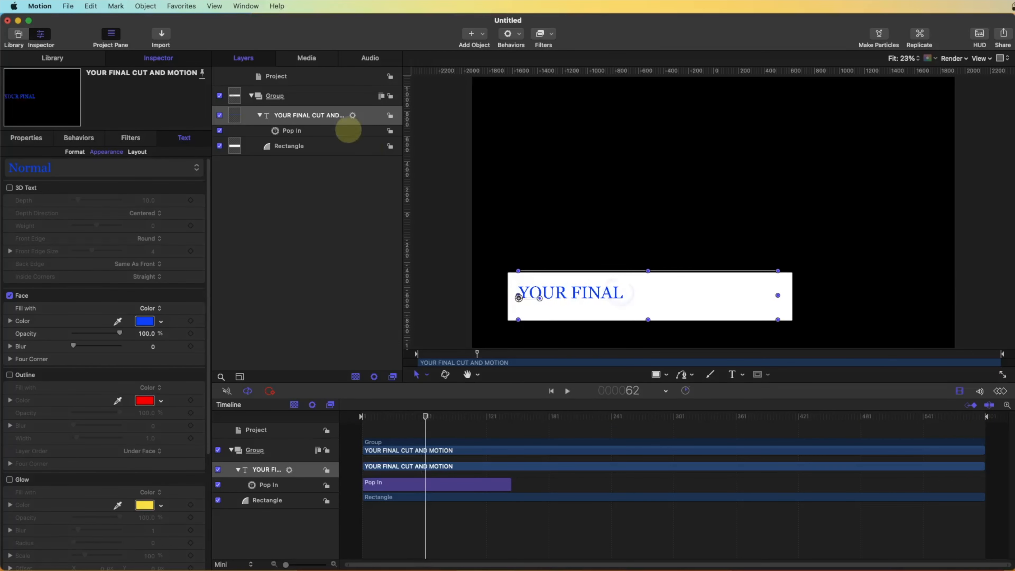
Add a keyframe for the white rectangle's X position at frame 40
left_click(279, 146)
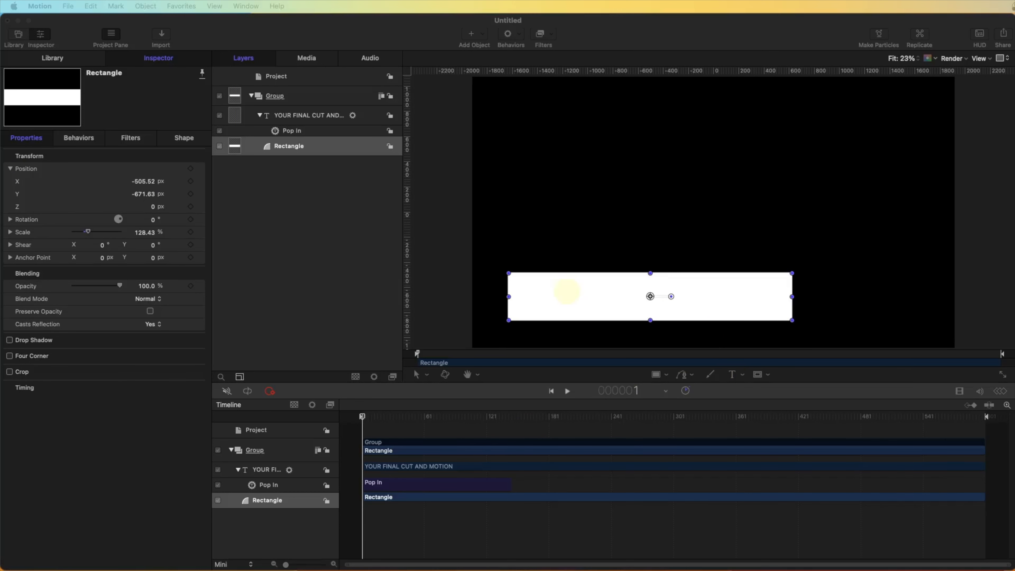
left_click(368, 416)
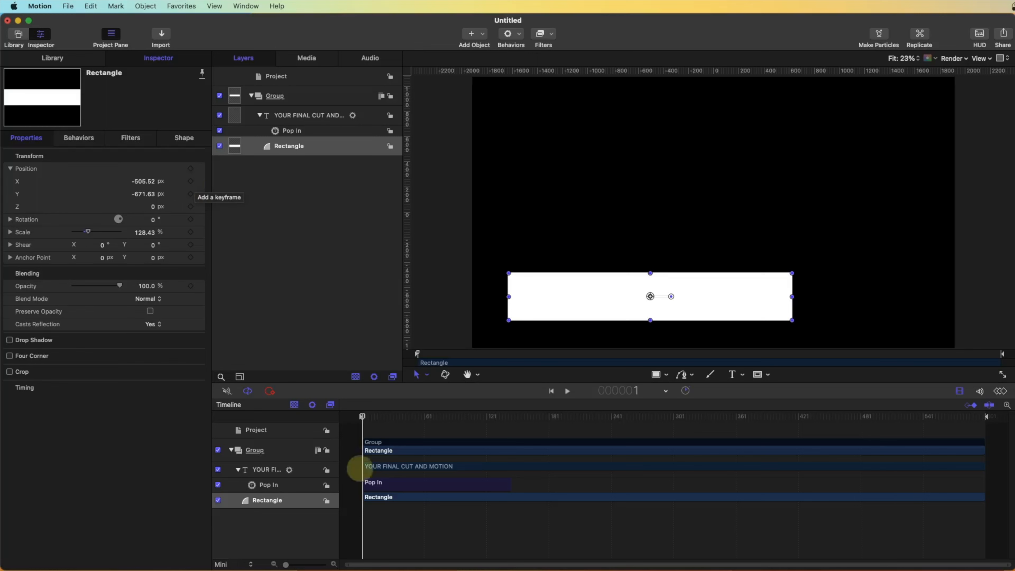
left_click(364, 416)
mouse_move(364, 416)
left_mouse_down()
mouse_move(505, 415)
mouse_move(359, 412)
left_mouse_up()
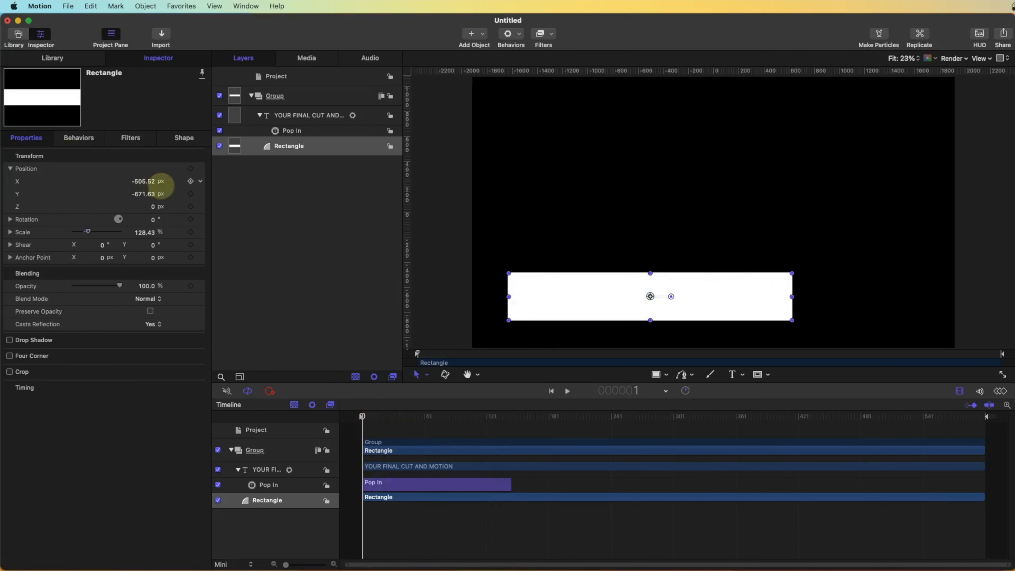
left_click_drag(362, 416, 402, 418)
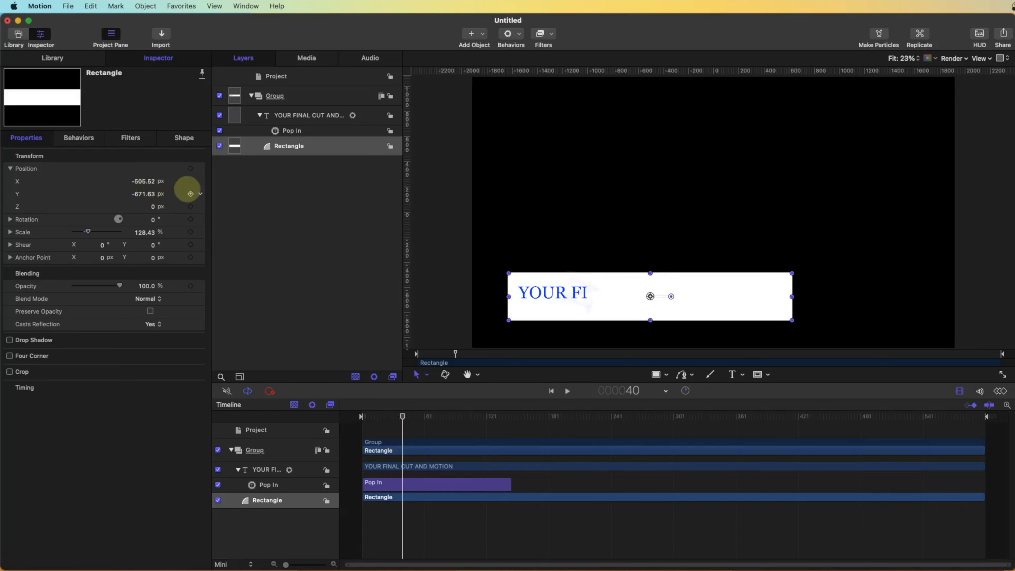
left_click(191, 181)
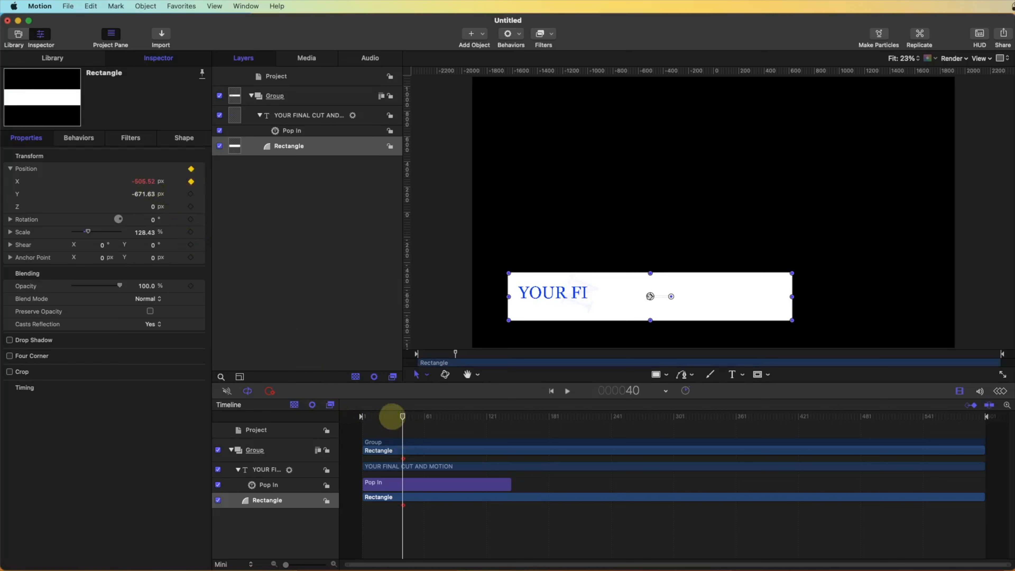
At frame 1, lower the rectangle's X position until it sits off the canvas's left side, creating a slide-in
left_click_drag(402, 416, 358, 415)
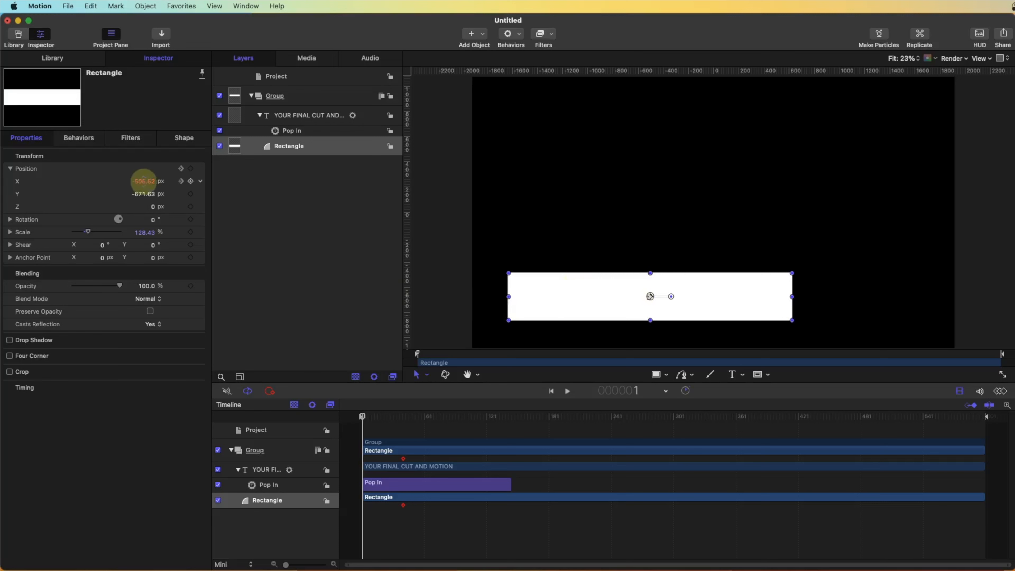
left_click_drag(144, 182, 144, 181)
mouse_move(400, 416)
left_mouse_down()
mouse_move(447, 417)
mouse_move(359, 419)
mouse_move(403, 418)
left_mouse_up()
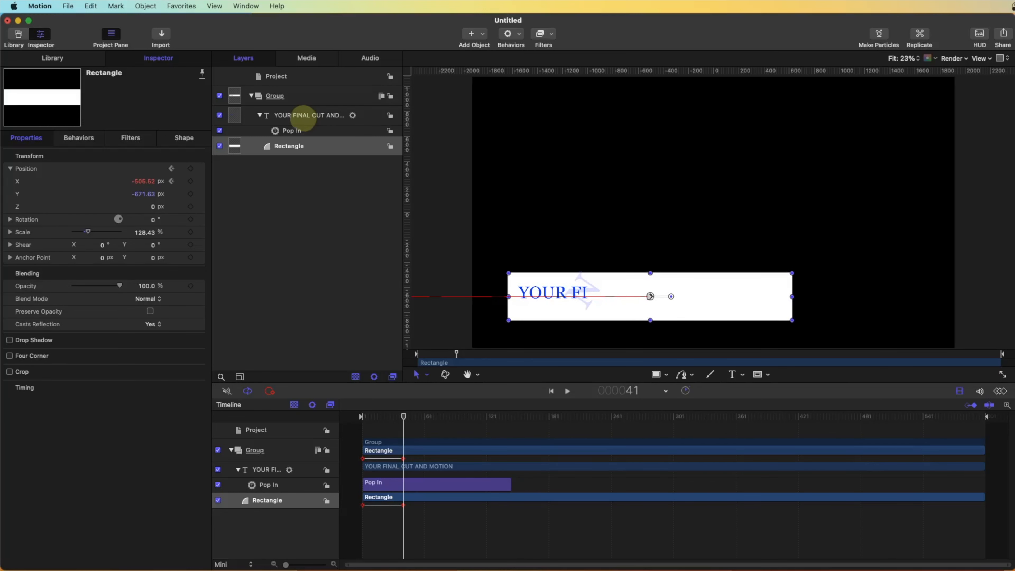
Trim the start of the title text layer to frame 40
left_click(299, 115)
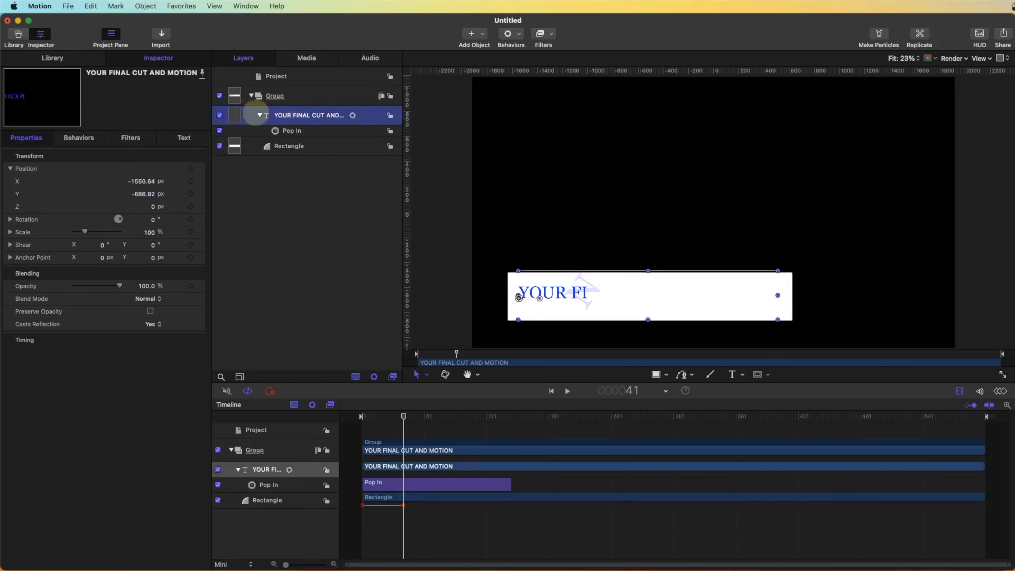
left_click_drag(403, 416, 403, 416)
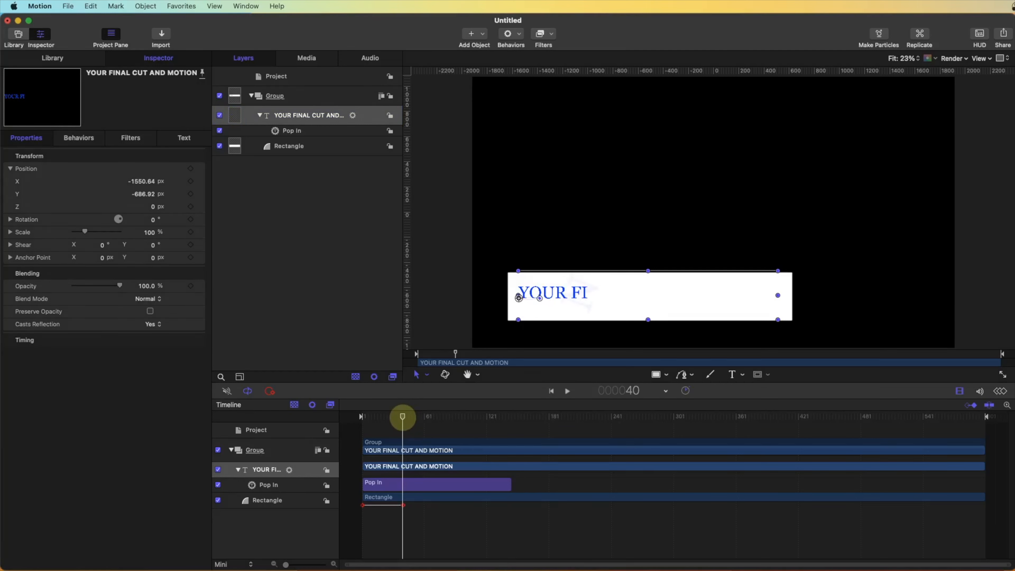
key("i")
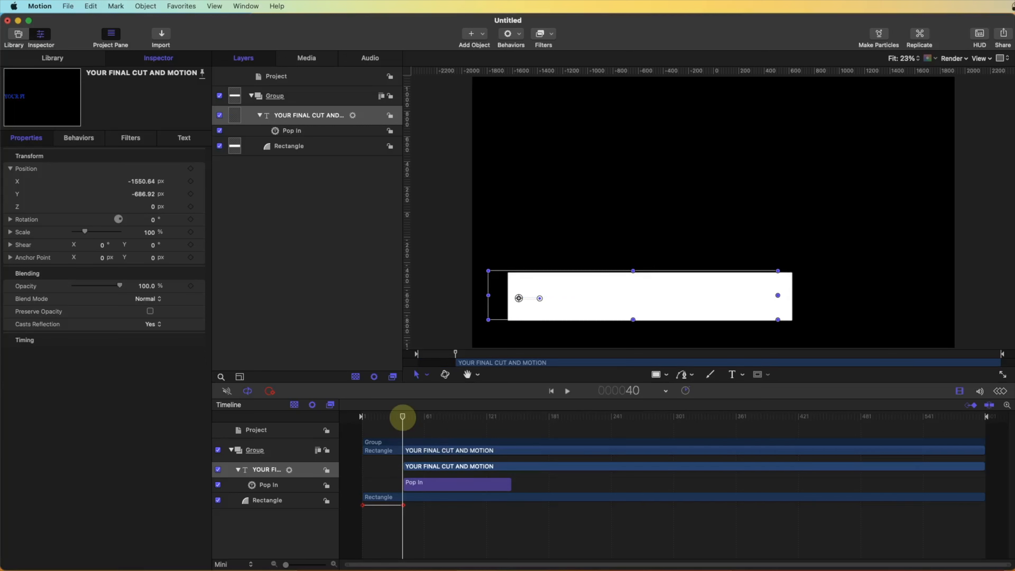
Preview the rectangle's slide-in followed by the Pop In title by playing and scrubbing from the first frame
key("space")
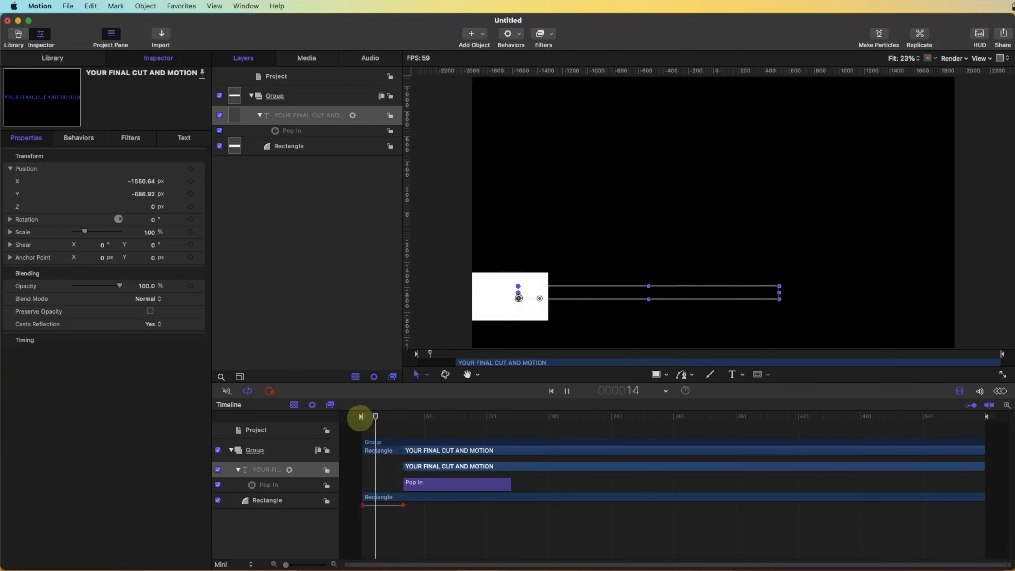
key("space")
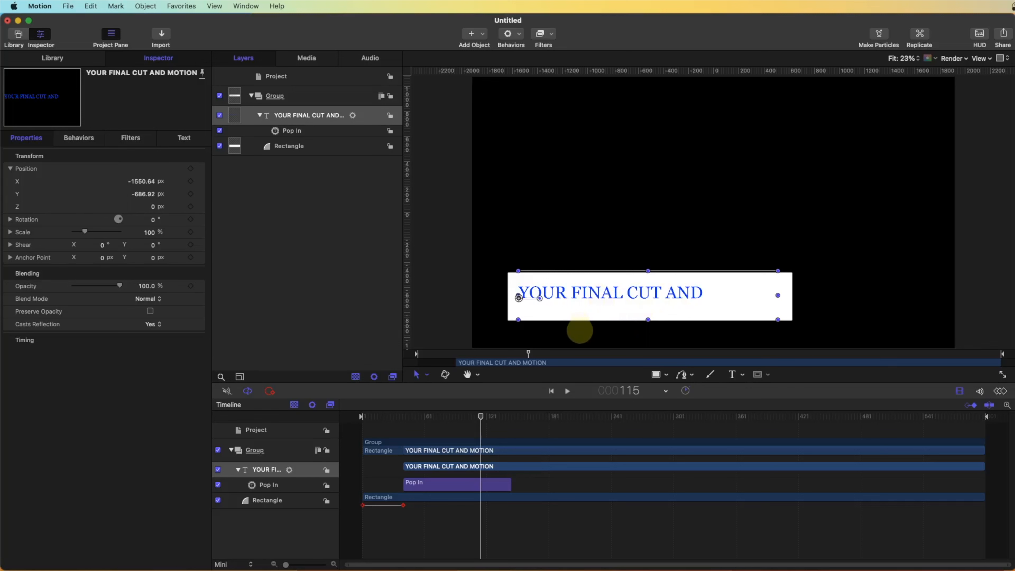
left_click_drag(481, 417, 361, 430)
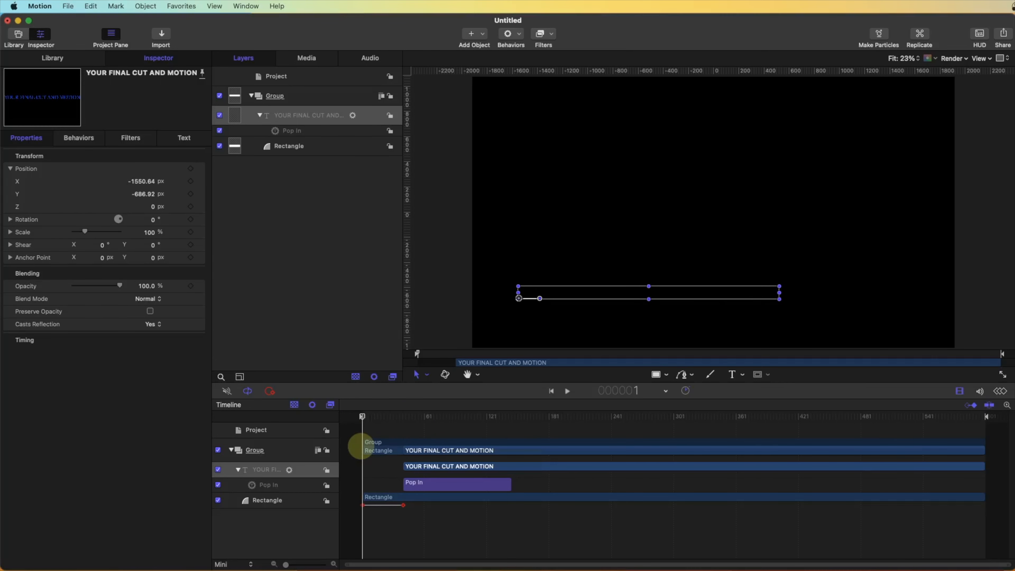
left_click_drag(362, 416, 475, 440)
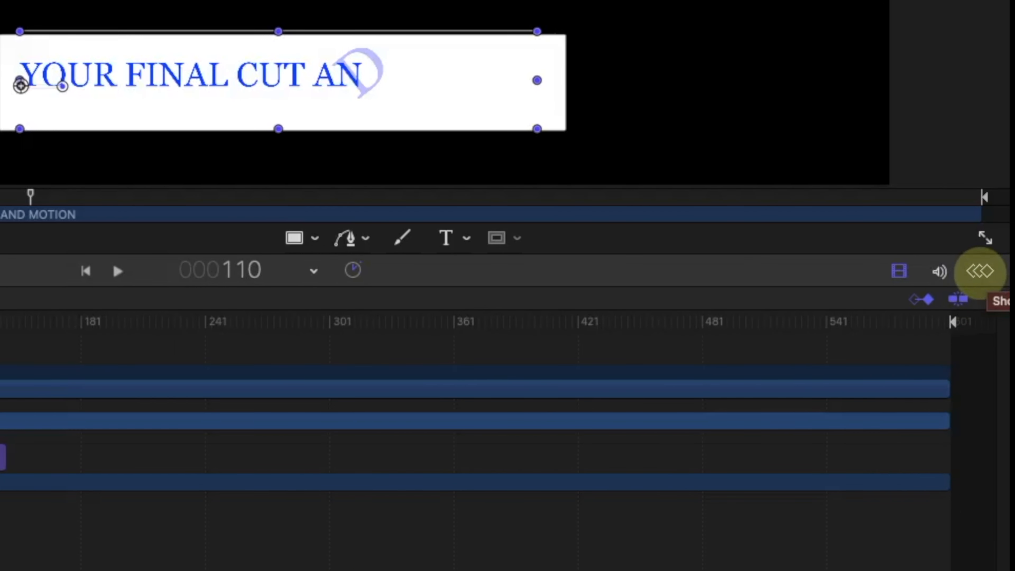
Show the Keyframe Editor and select the rectangle's keyframes so its X position curve is displayed
left_click(980, 271)
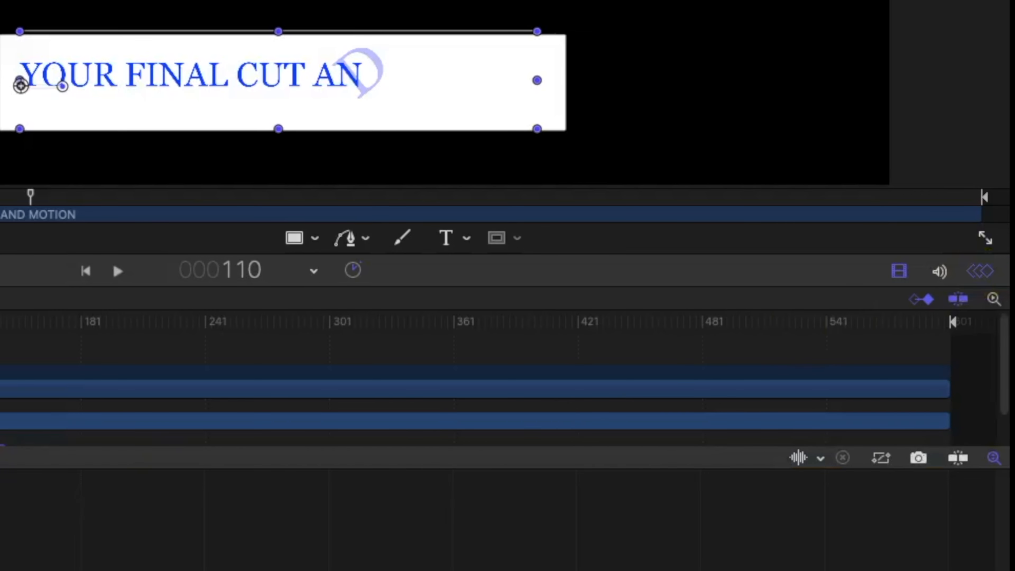
scroll(315, 416, "down", 3)
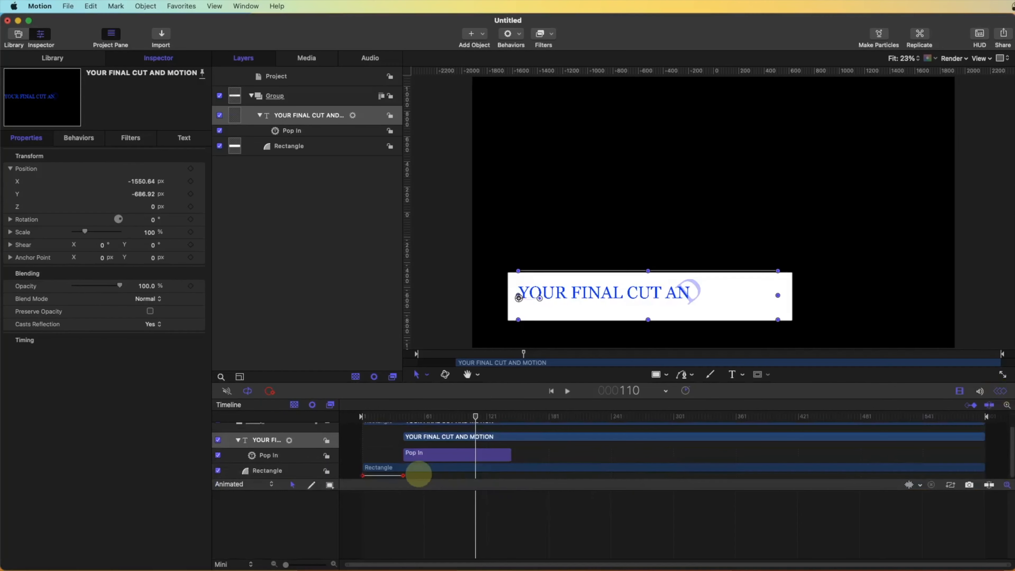
left_click_drag(417, 478, 358, 460)
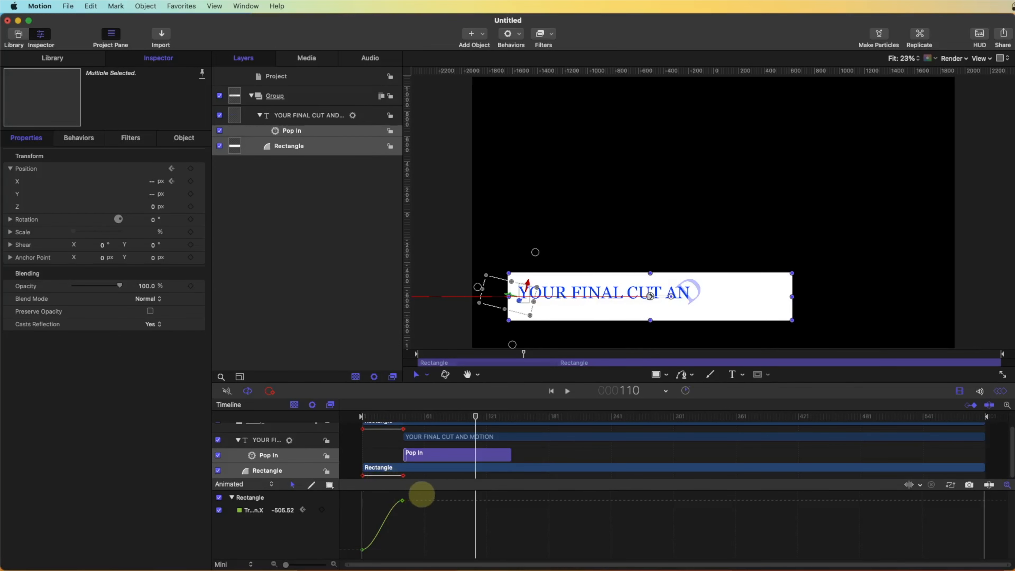
Shift the end keyframe of the rectangle's X position curve to about -470 px and open the keyframe options
left_click(403, 500)
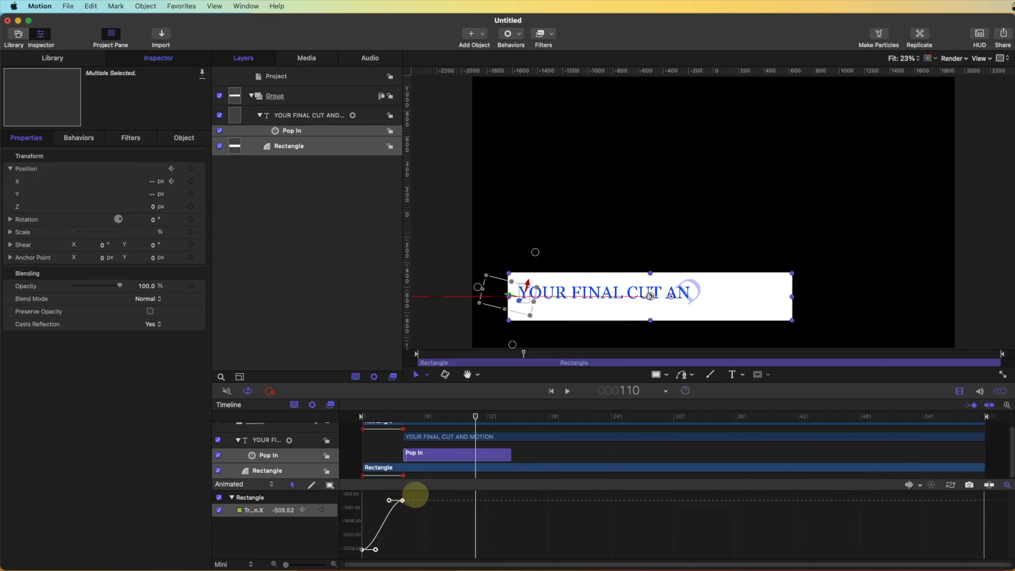
left_click_drag(417, 491, 367, 554)
right_click(378, 547)
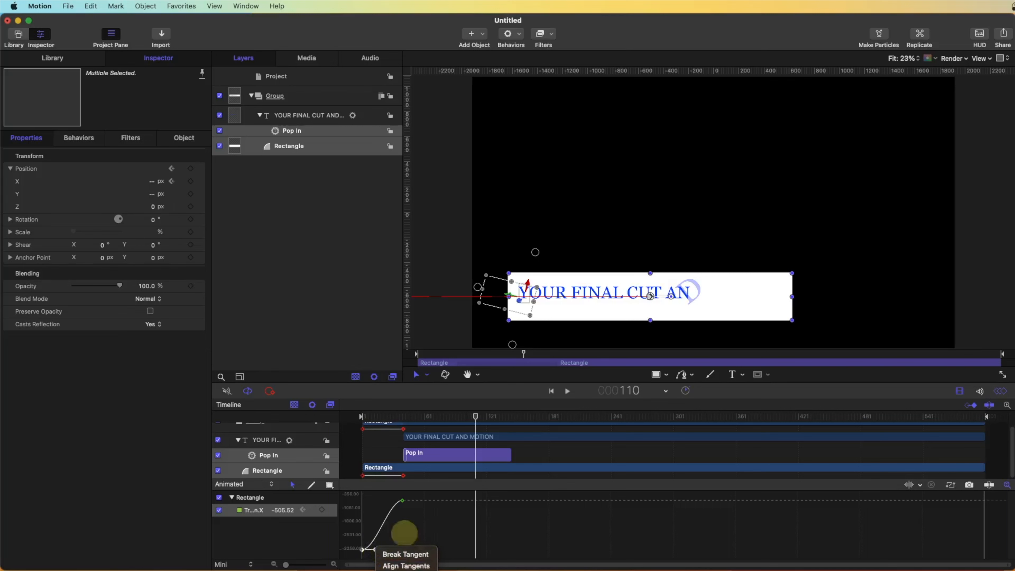
left_click(405, 501)
left_click_drag(404, 501, 378, 552)
right_click(402, 501)
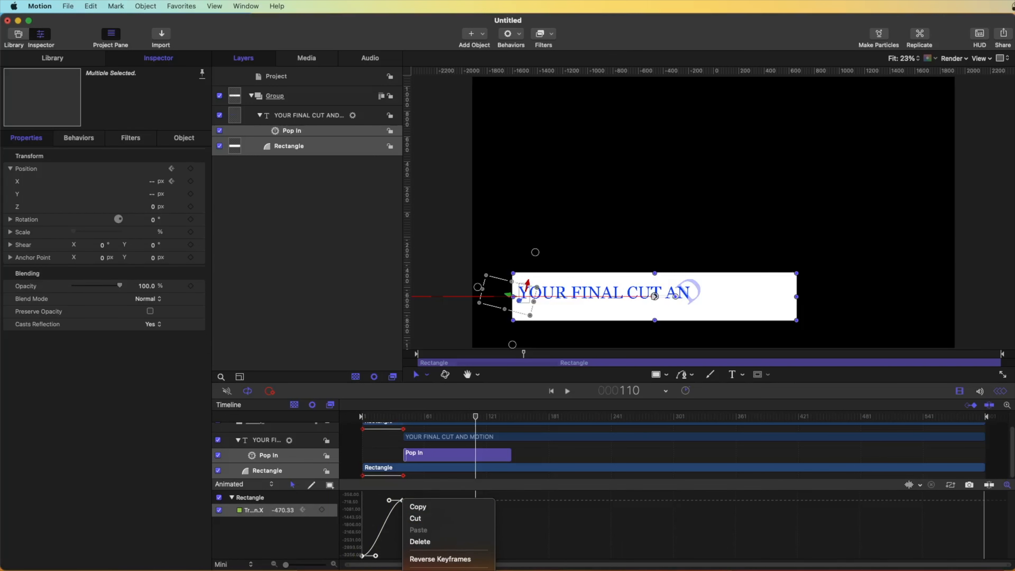
left_click(409, 514)
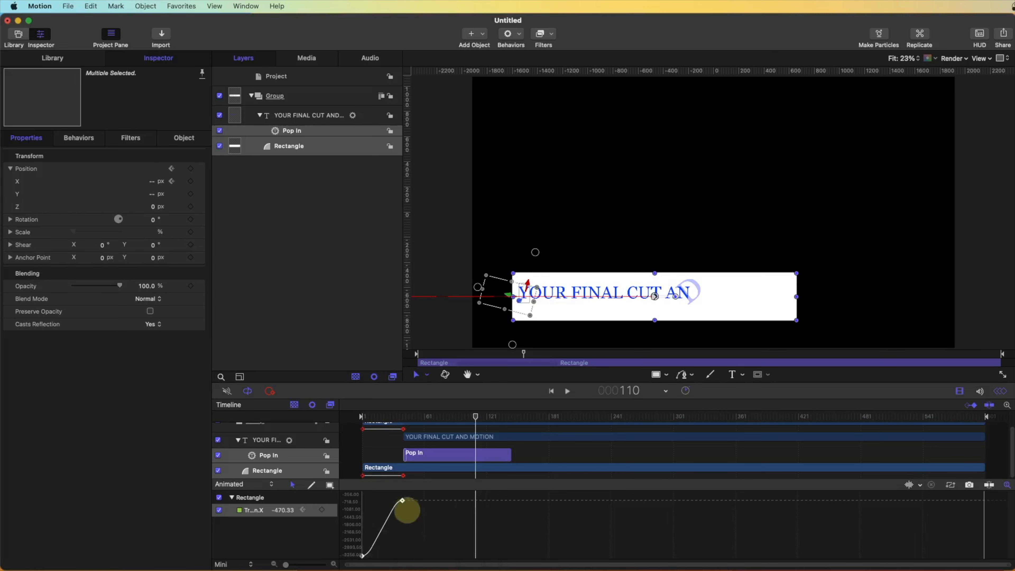
right_click(402, 501)
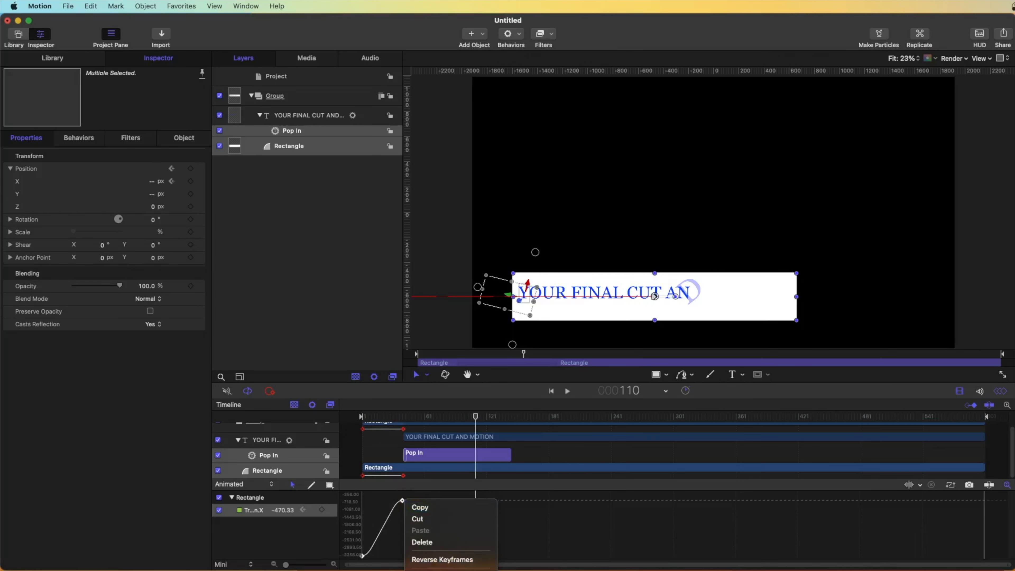
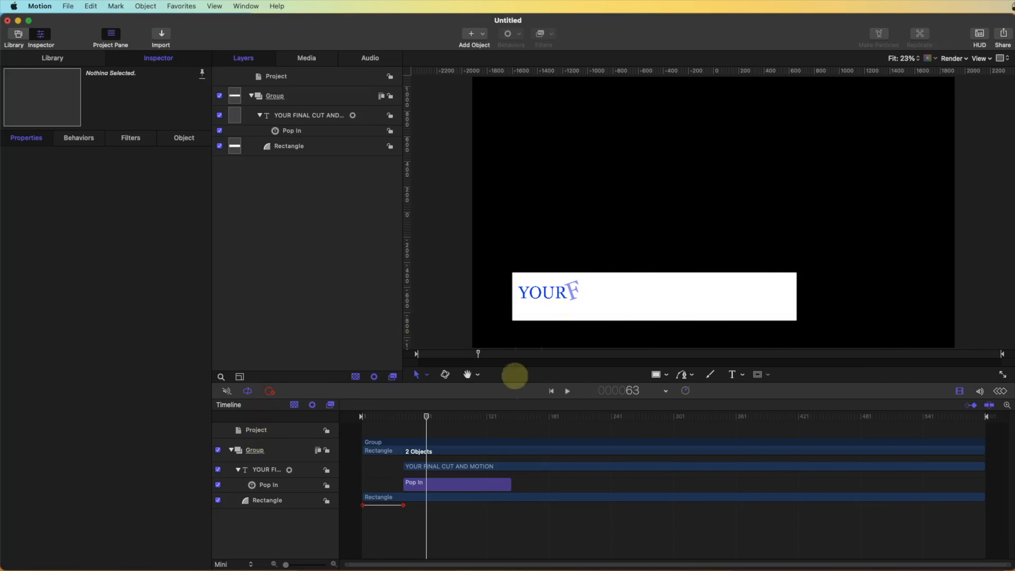
Shorten the title's Pop In behavior so it ends at frame 83
left_click_drag(427, 417, 448, 419)
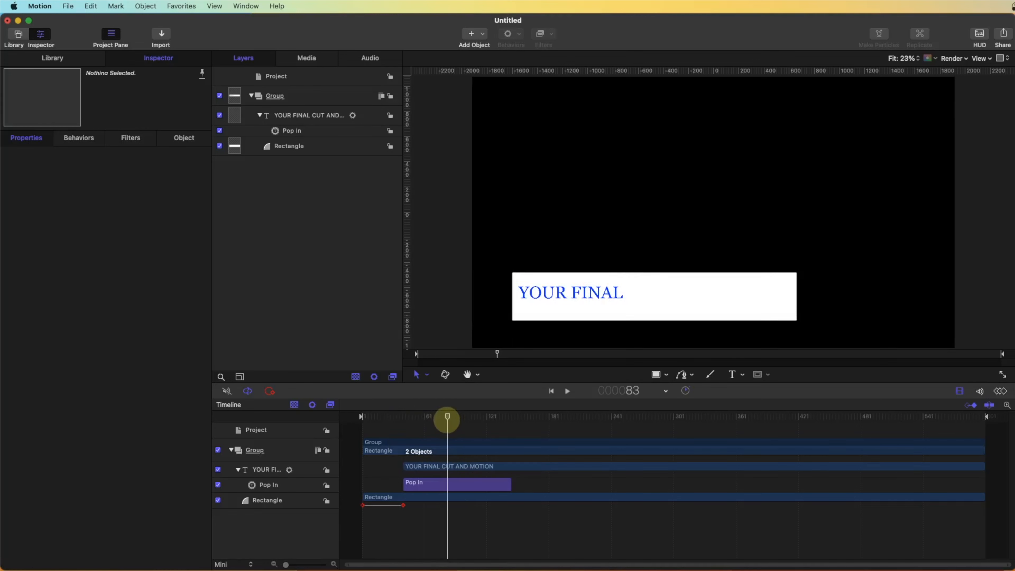
left_click_drag(510, 485, 449, 483)
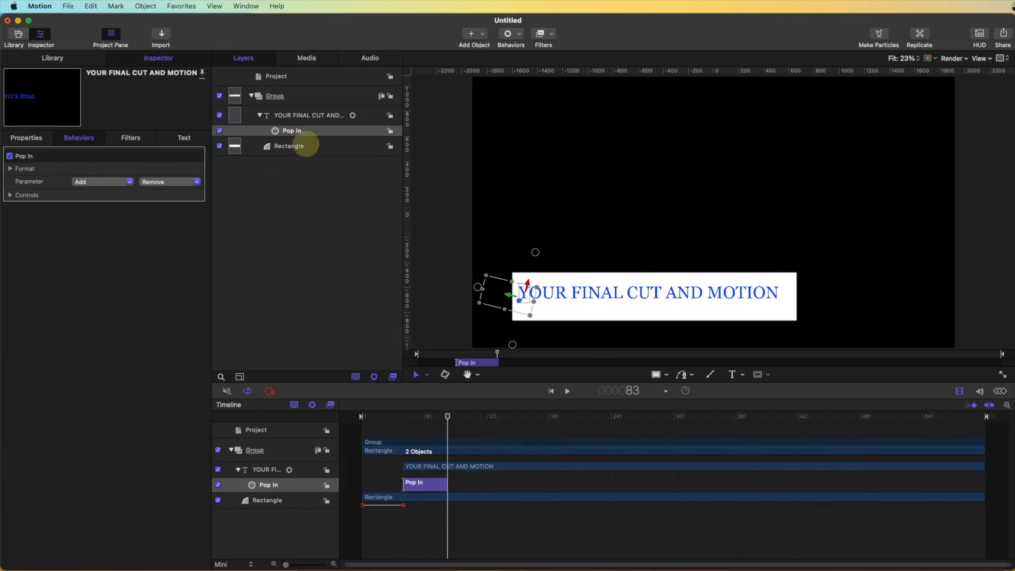
Round the rectangle's corners with a Roundness of 46
left_click(300, 146)
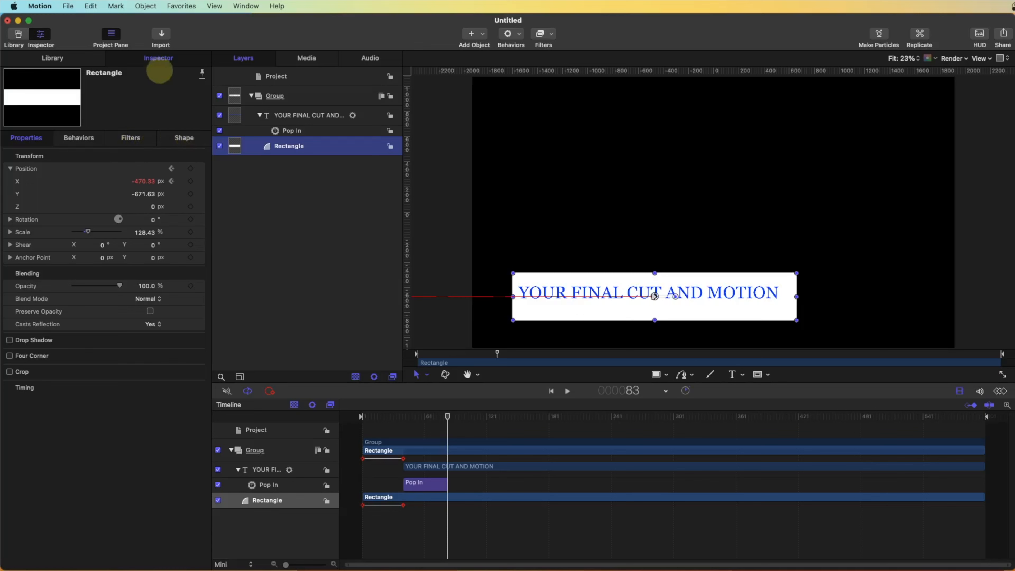
left_click(178, 138)
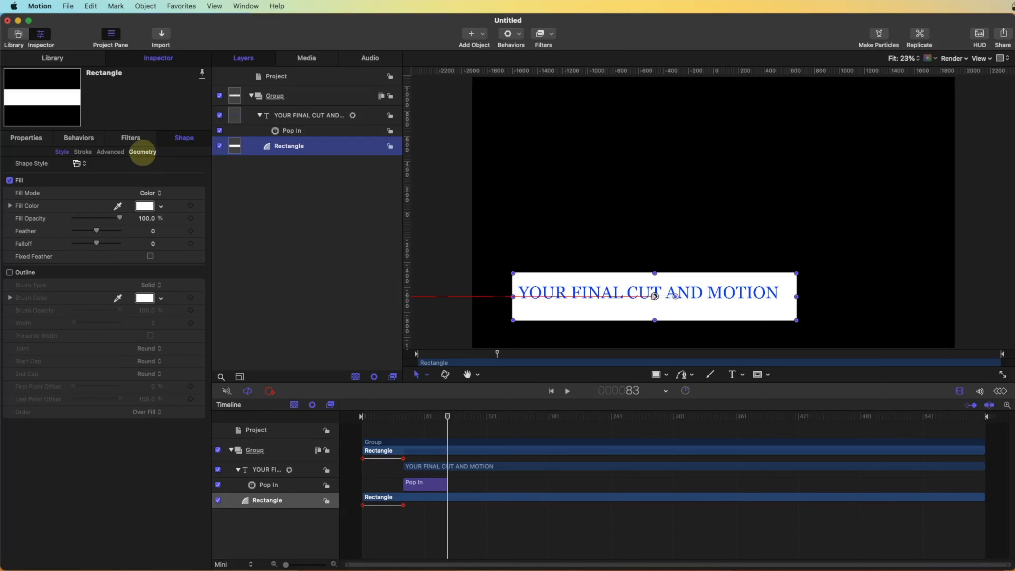
left_click(142, 151)
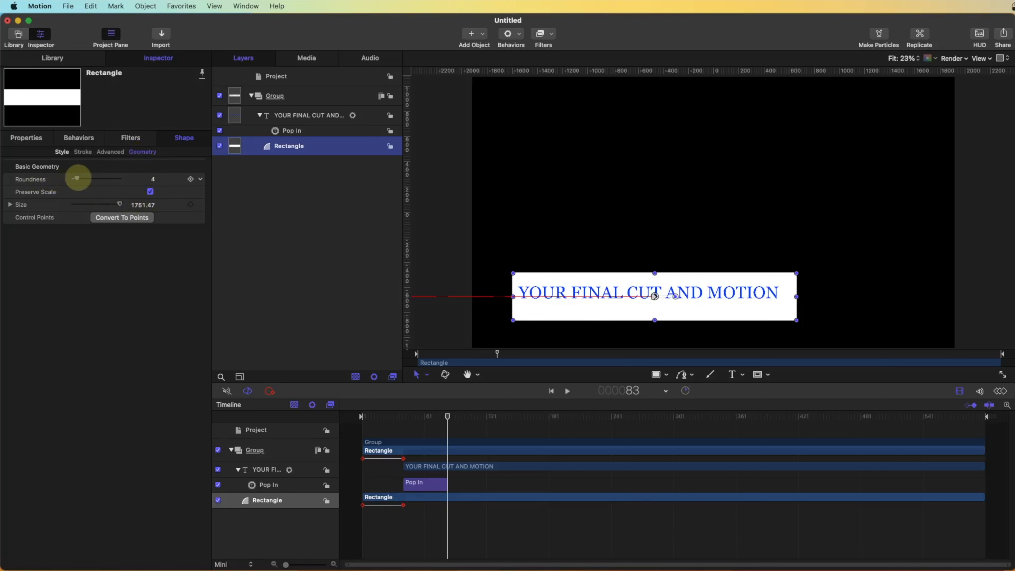
left_click_drag(98, 179, 116, 179)
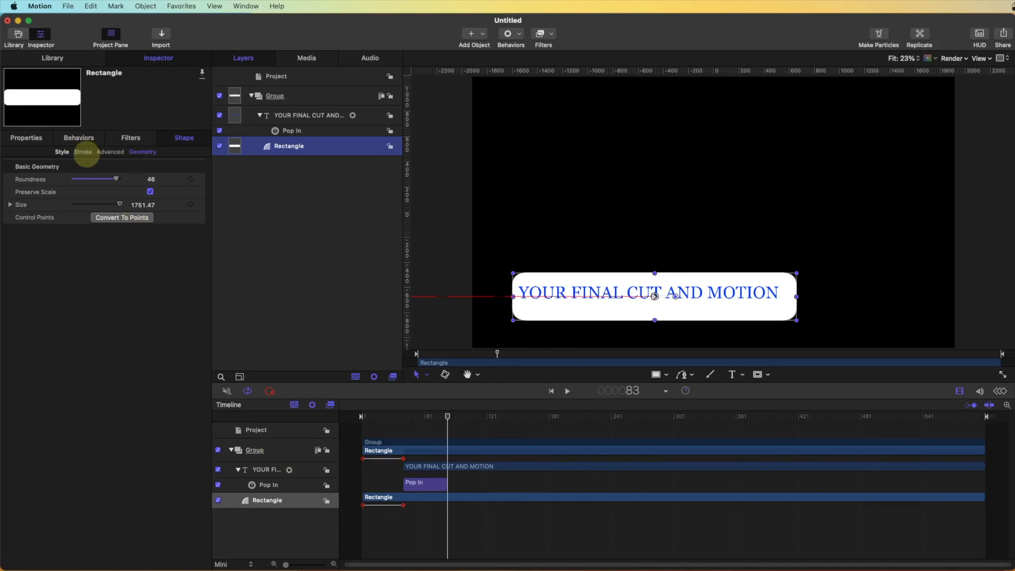
Change the rectangle's fill color to yellow and reduce its fill opacity to about 69%
left_click(63, 152)
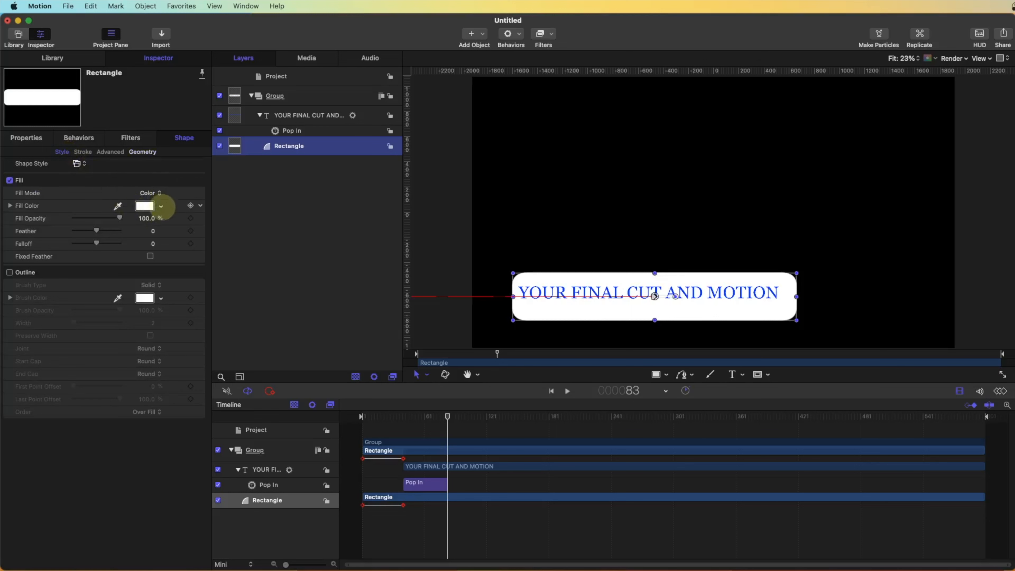
left_click(162, 207)
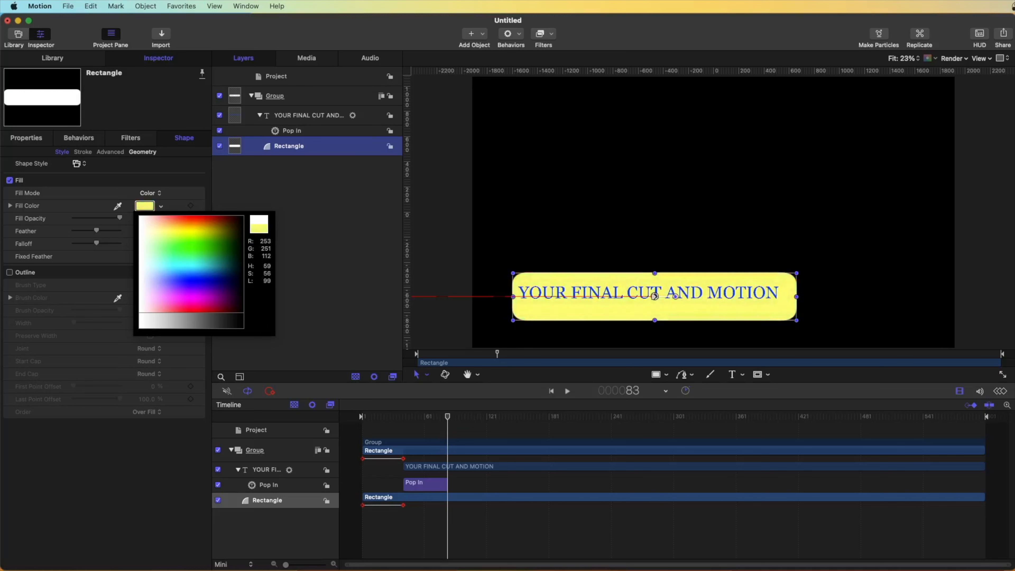
left_click(166, 227)
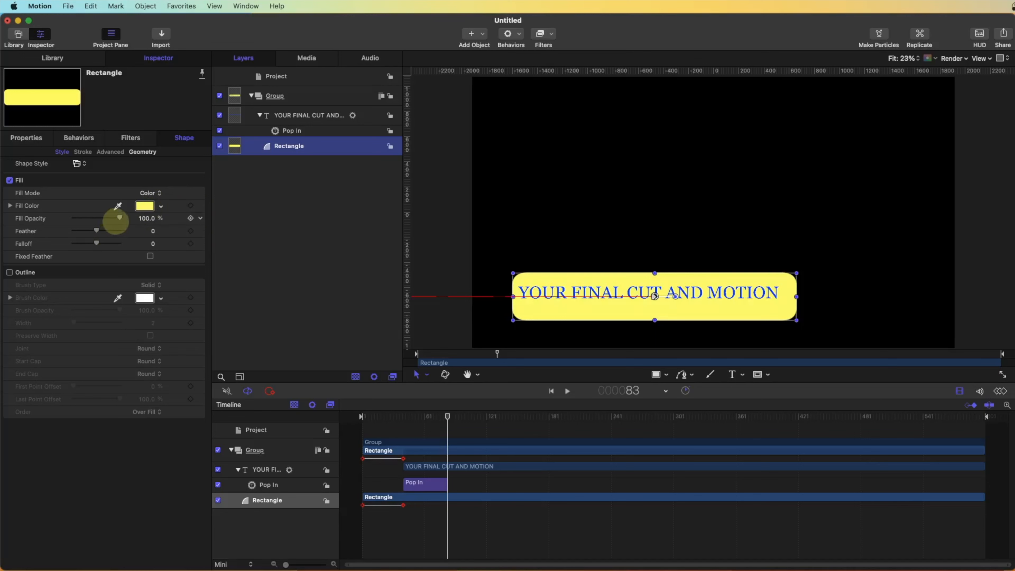
mouse_move(118, 217)
left_mouse_down()
mouse_move(93, 218)
mouse_move(103, 218)
left_mouse_up()
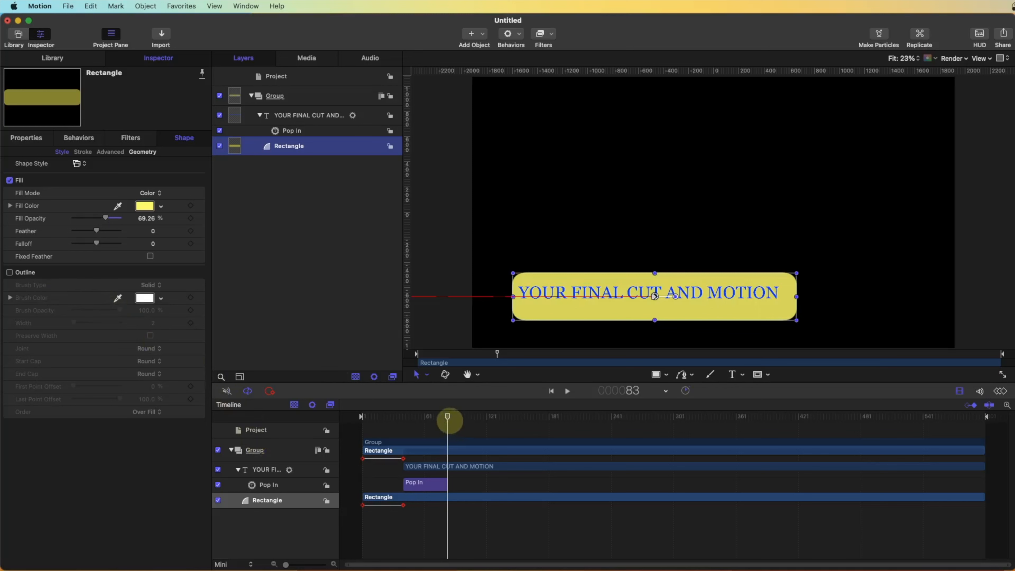
Preview the restyled title animation from the first frame and scrub ahead to frame 554
left_click_drag(447, 416, 356, 413)
key("space")
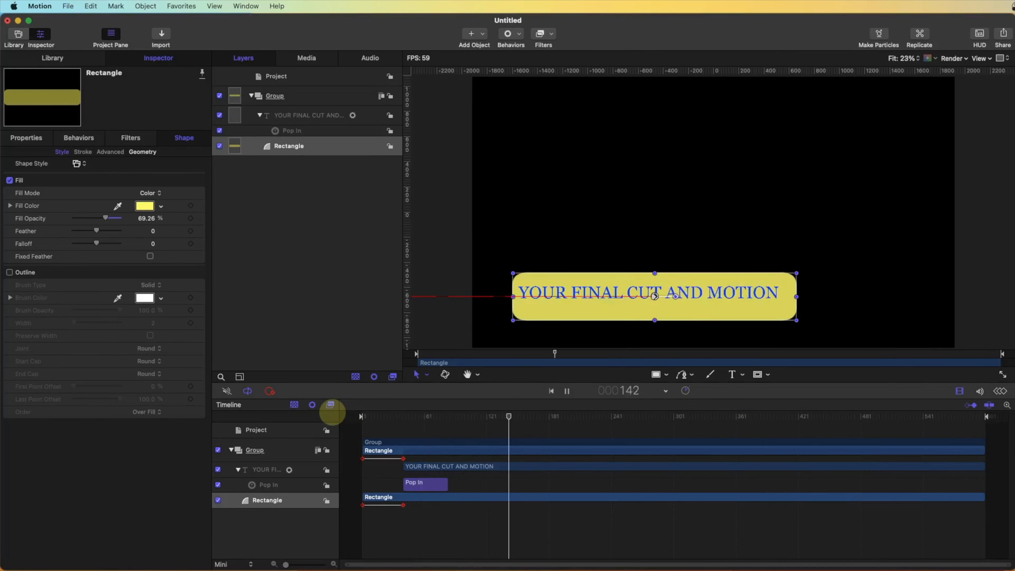
left_click(371, 416)
key("space")
key("space")
left_click_drag(438, 417, 936, 420)
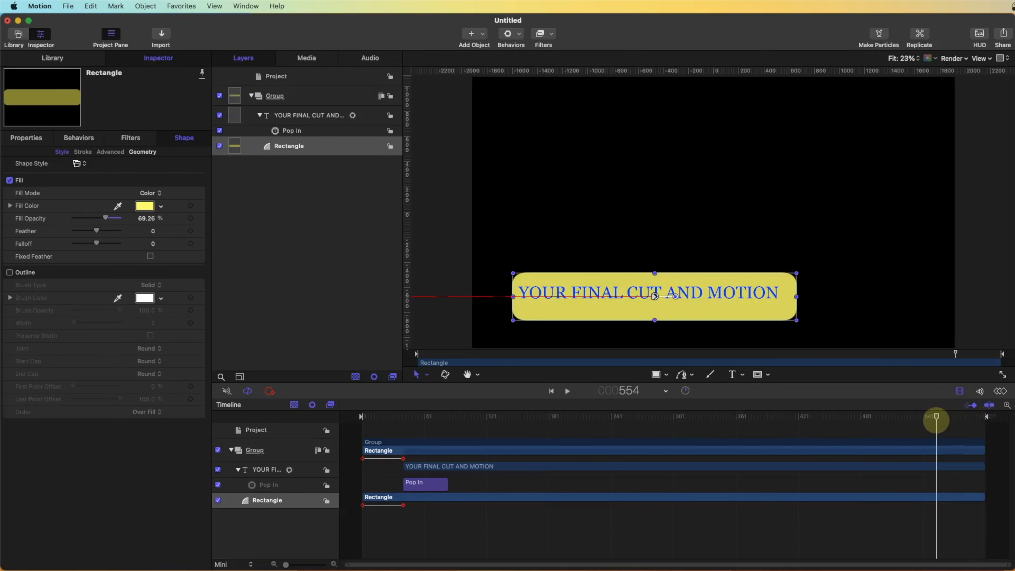
Add the Text-Basic Pop Out behavior to the "YOUR FINAL CUT AND MOTION" text
left_click_drag(937, 420, 969, 419)
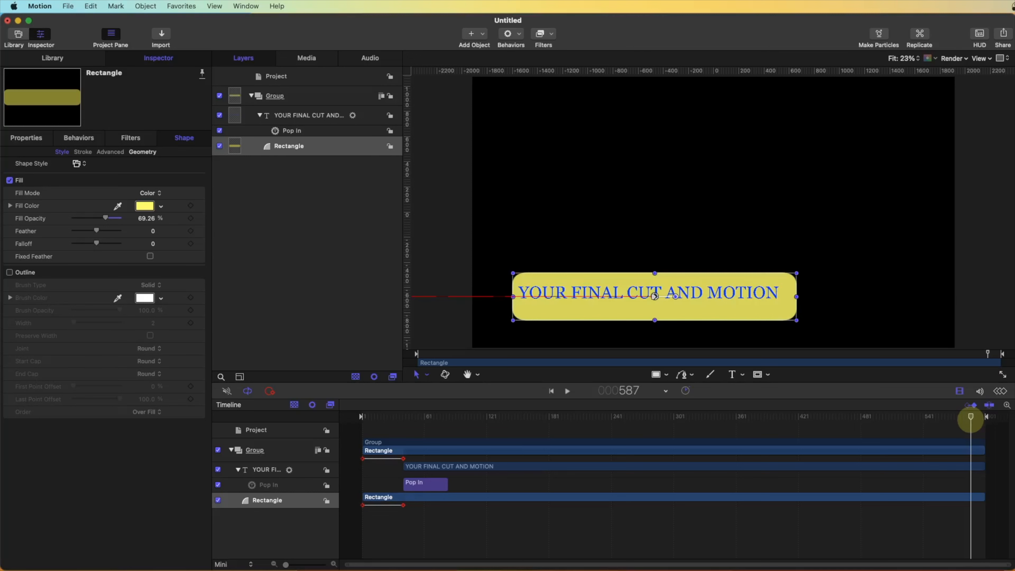
left_click_drag(971, 419, 951, 419)
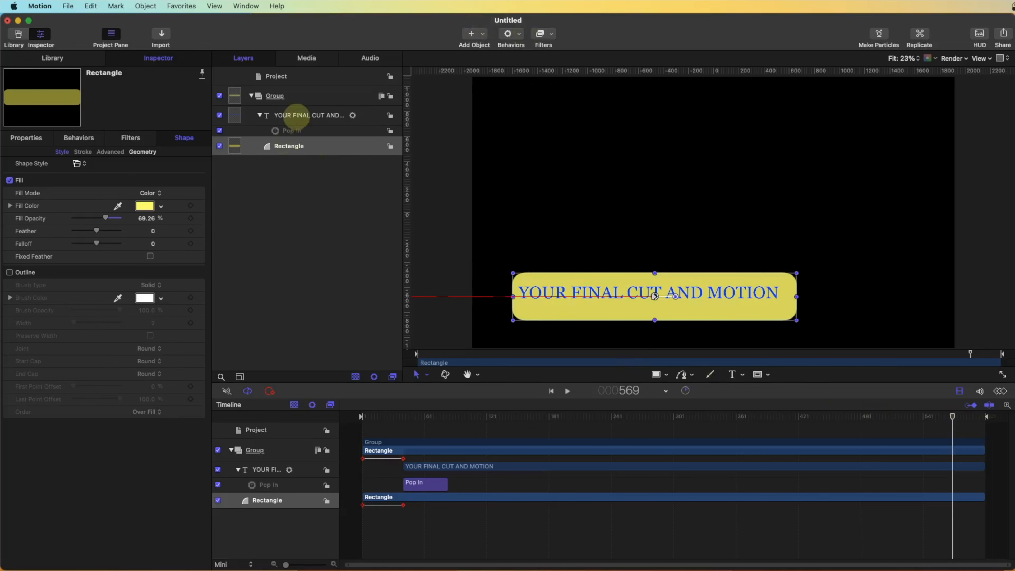
left_click(288, 116)
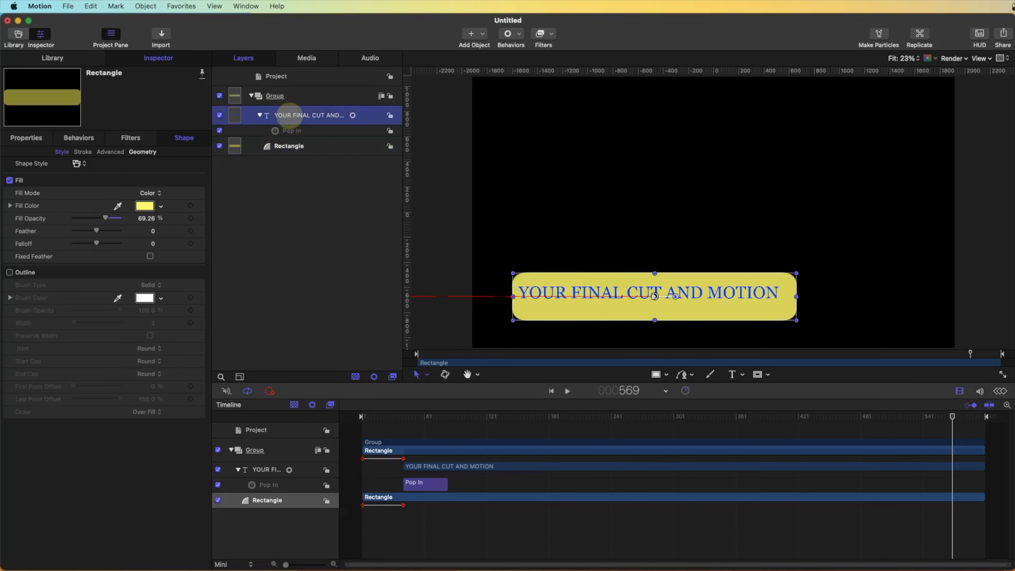
left_click(520, 33)
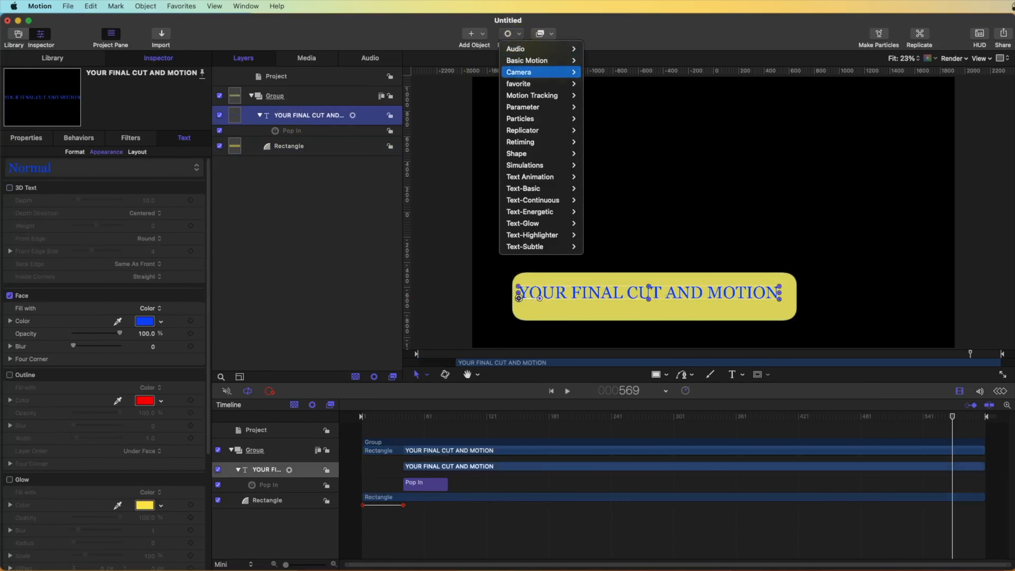
mouse_move(531, 188)
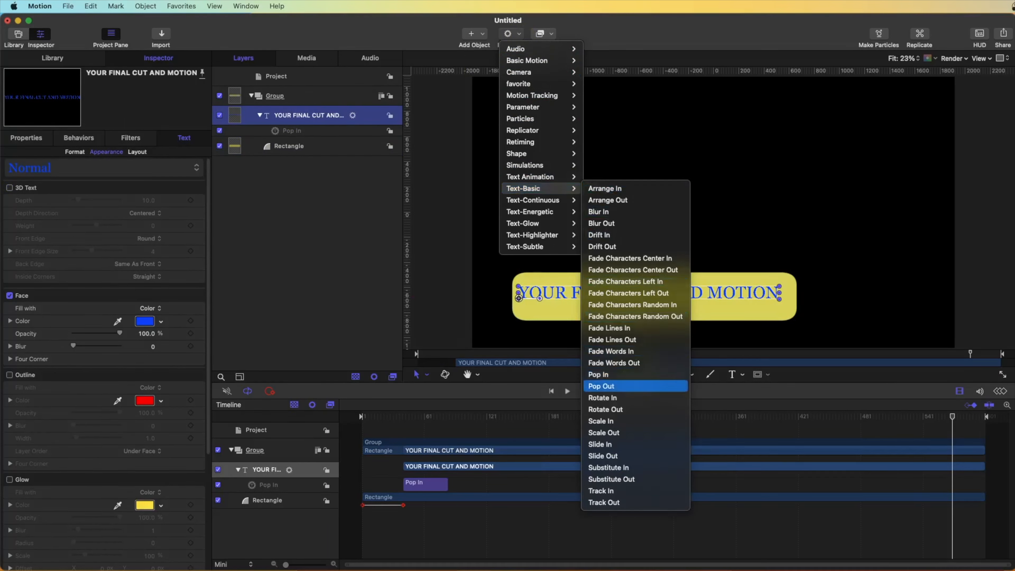
left_click(602, 386)
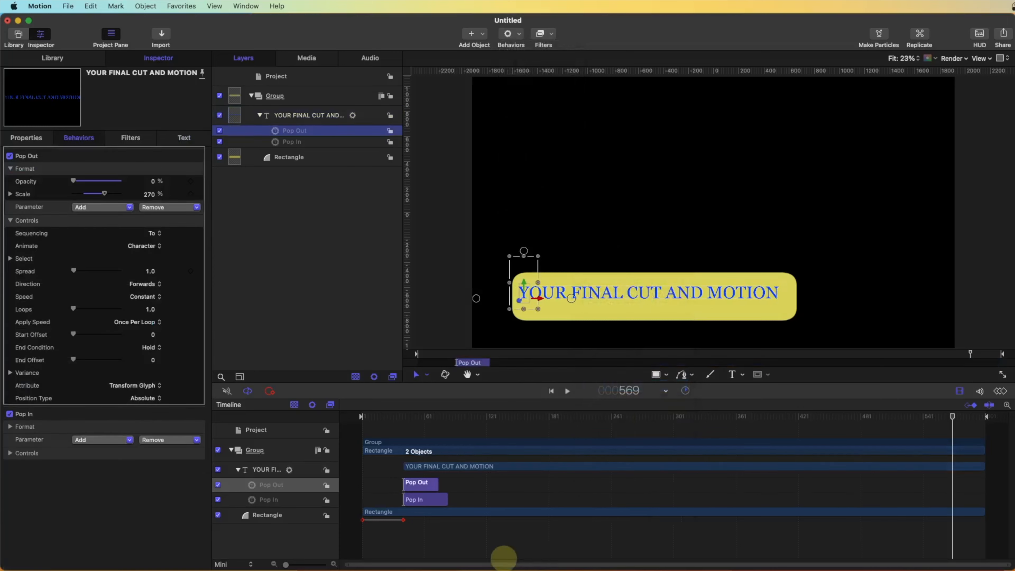
Move the Pop Out behavior near the end of the timeline so it finishes at about frame 579
left_click_drag(425, 485, 948, 513)
mouse_move(954, 417)
left_mouse_down()
mouse_move(961, 417)
mouse_move(926, 417)
mouse_move(964, 417)
left_mouse_up()
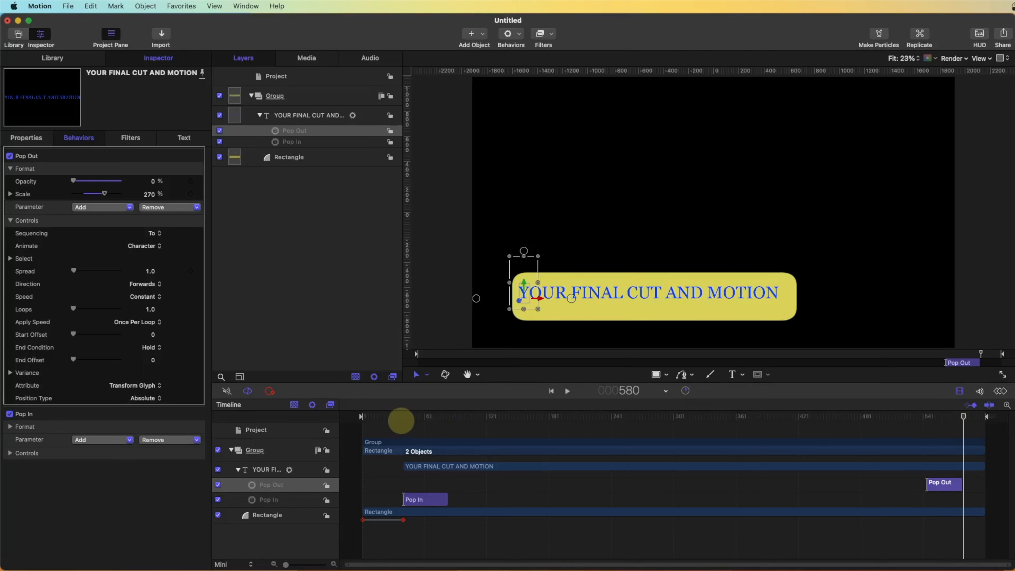
left_click(922, 417)
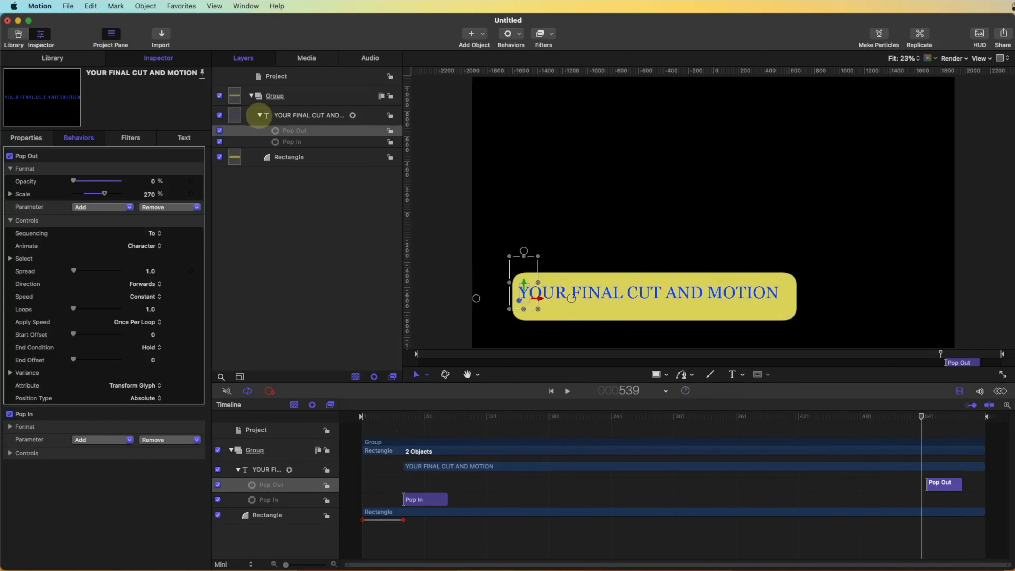
Trim the title text layer so it ends together with the Pop Out behavior, and scrub through the text animation
left_click(284, 115)
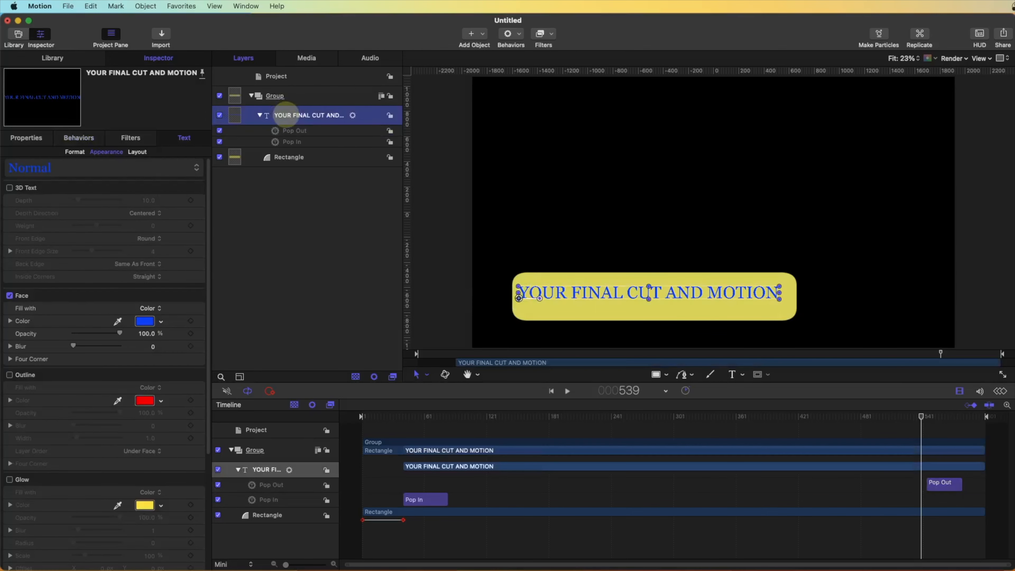
left_click_drag(921, 418, 960, 418)
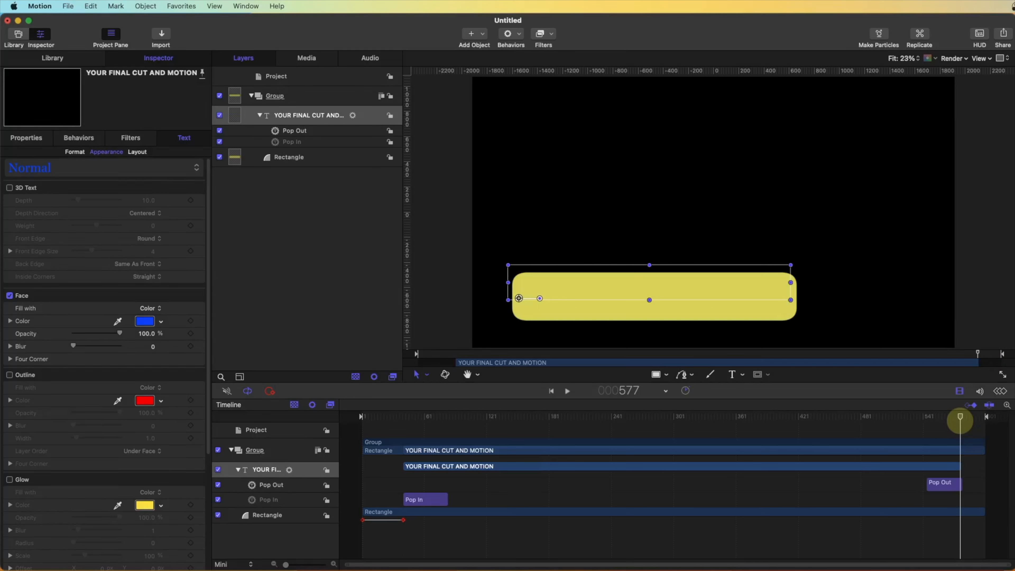
left_click_drag(432, 417, 962, 452)
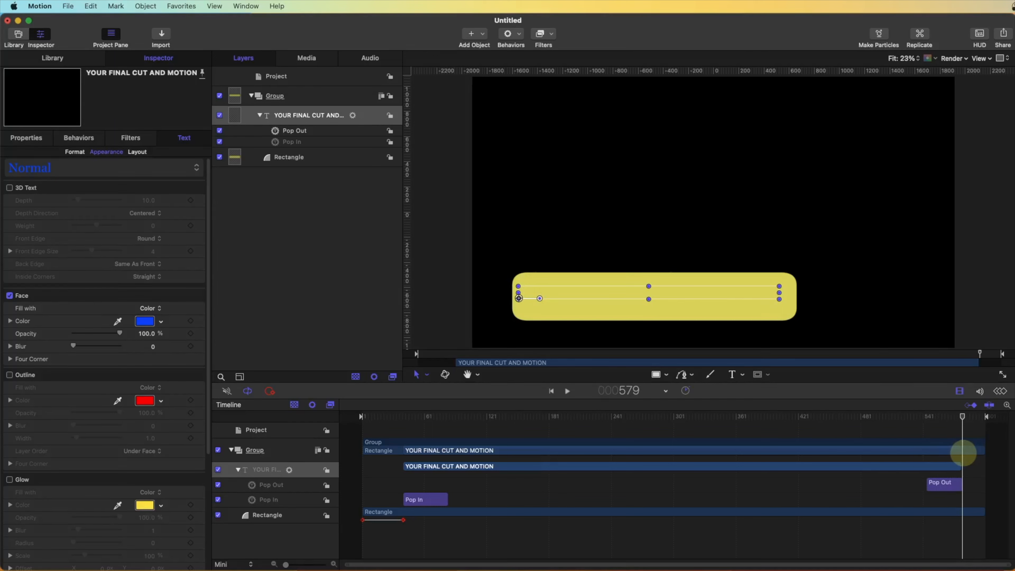
left_click_drag(963, 453, 448, 444)
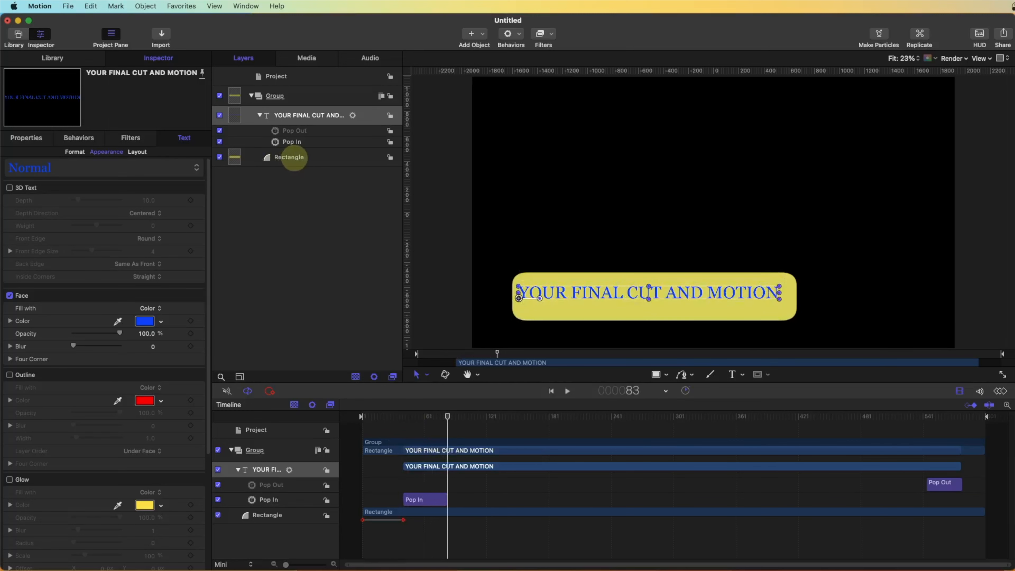
Add an X position keyframe to the rectangle at frame 577, where the text has popped out
left_click(289, 157)
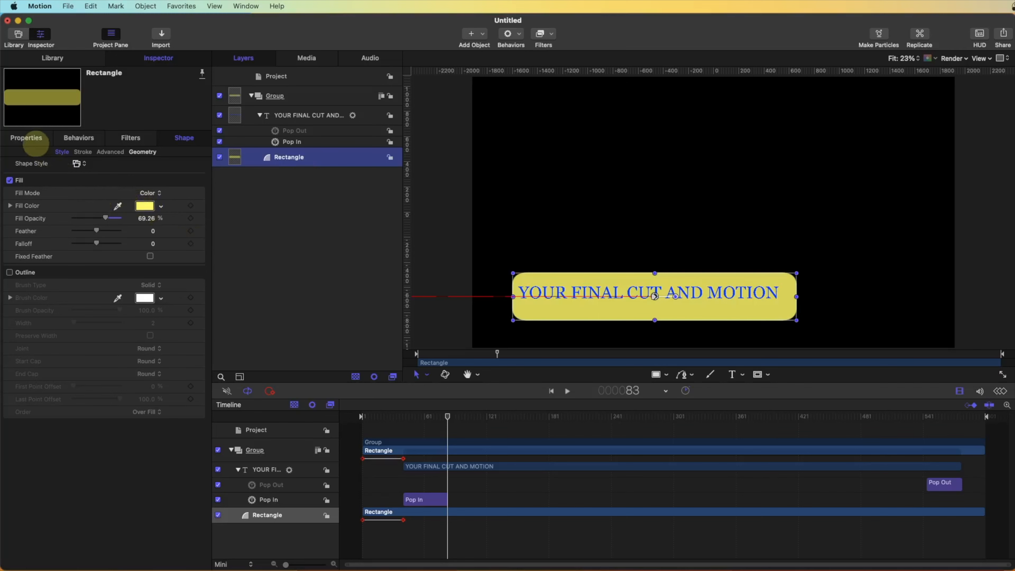
left_click(33, 139)
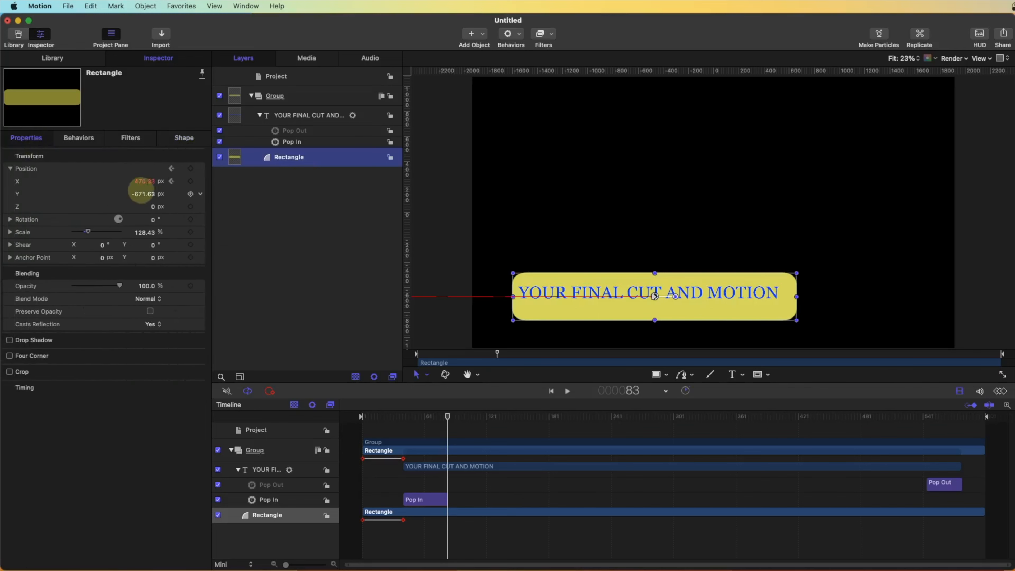
left_click_drag(916, 415, 961, 424)
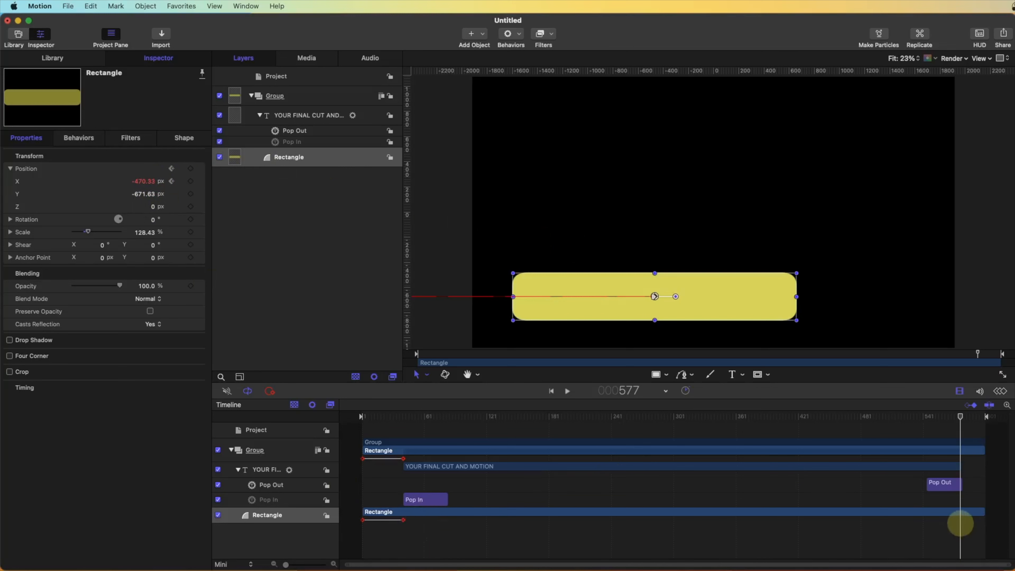
left_click(191, 181)
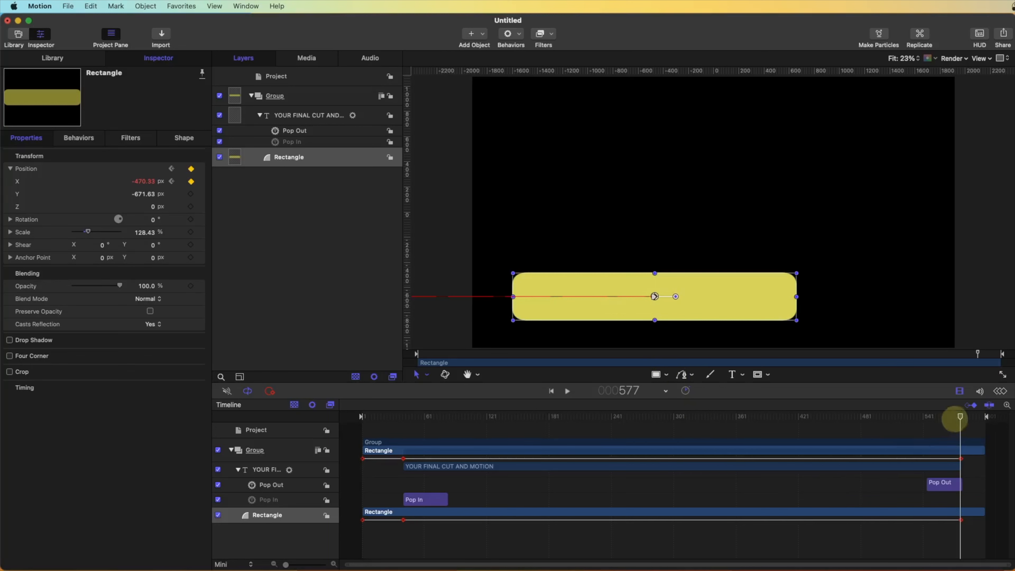
Keyframe the rectangle's X position at -3107.56 px on frame 600 so it slides off screen
left_click_drag(961, 416, 984, 417)
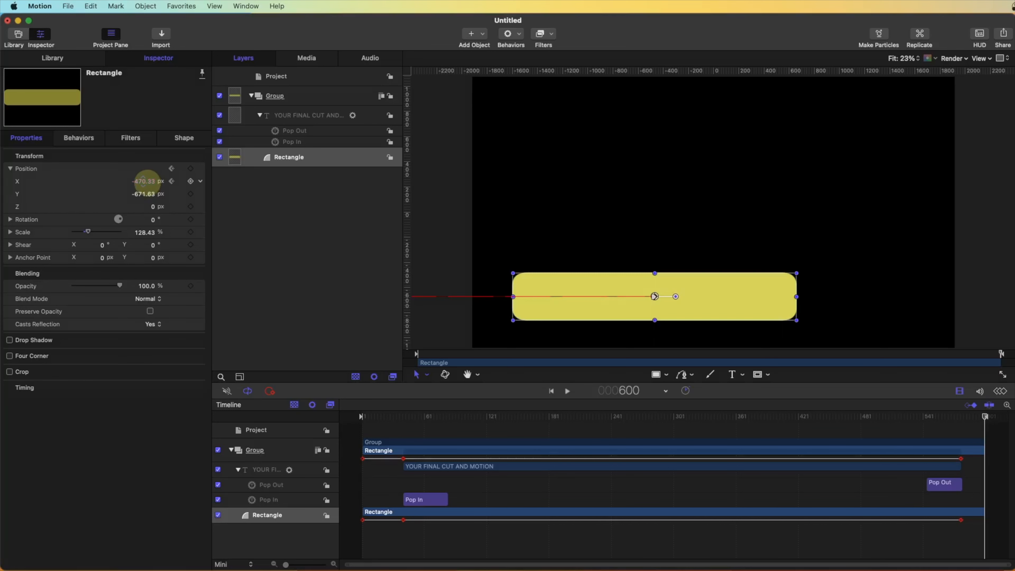
left_click_drag(144, 181, 143, 182)
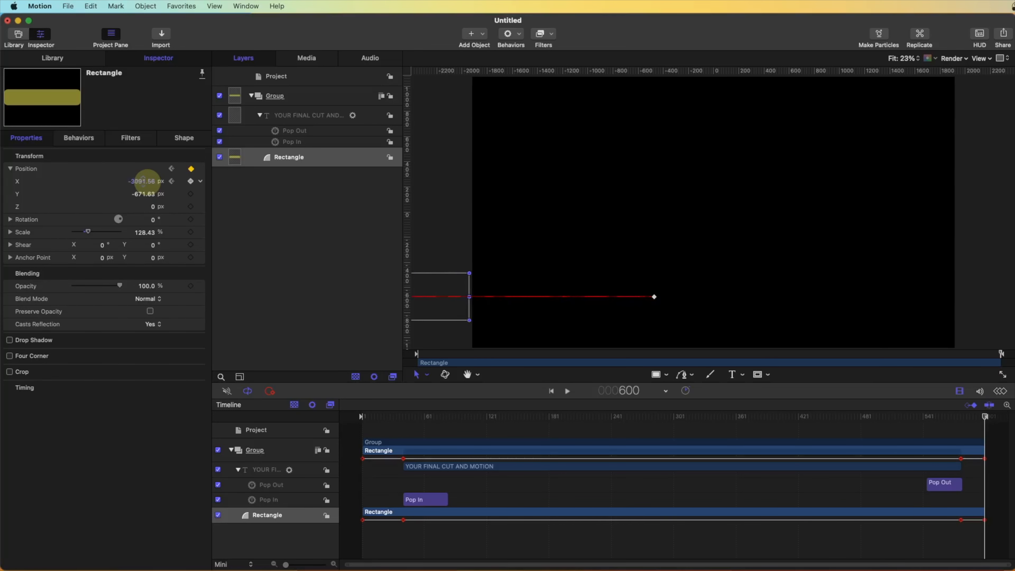
left_click_drag(148, 184, 148, 184)
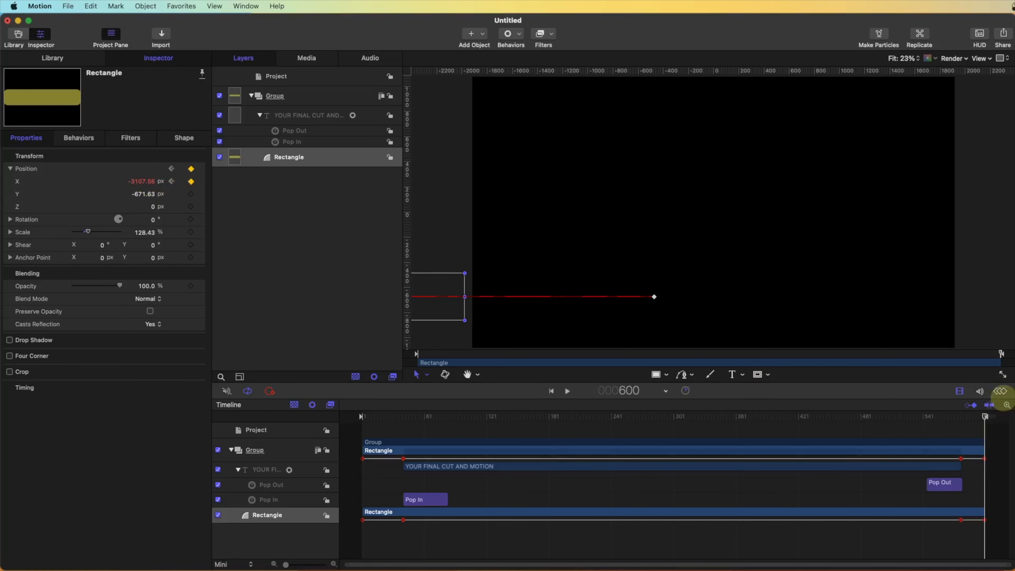
Change the interpolation of the rectangle's two slide-out keyframes in the Keyframe Editor and scrub back to the first frame
left_click(1001, 391)
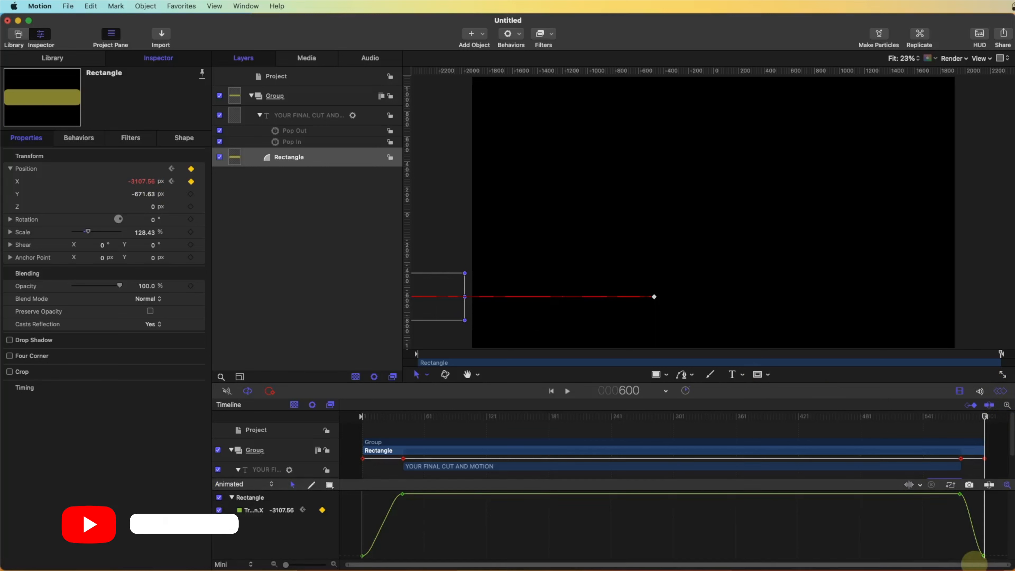
left_click_drag(998, 558, 954, 493)
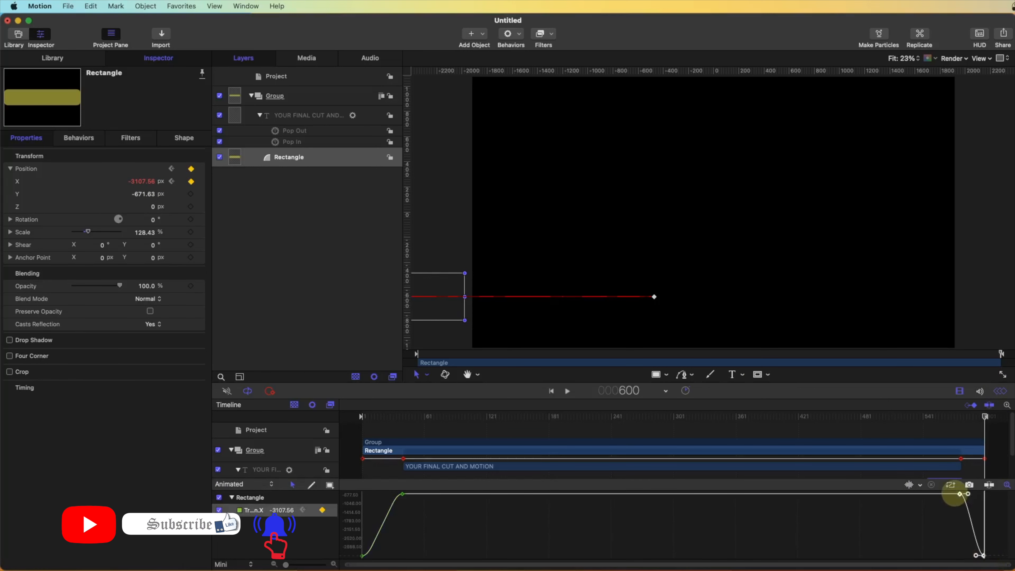
right_click(983, 555)
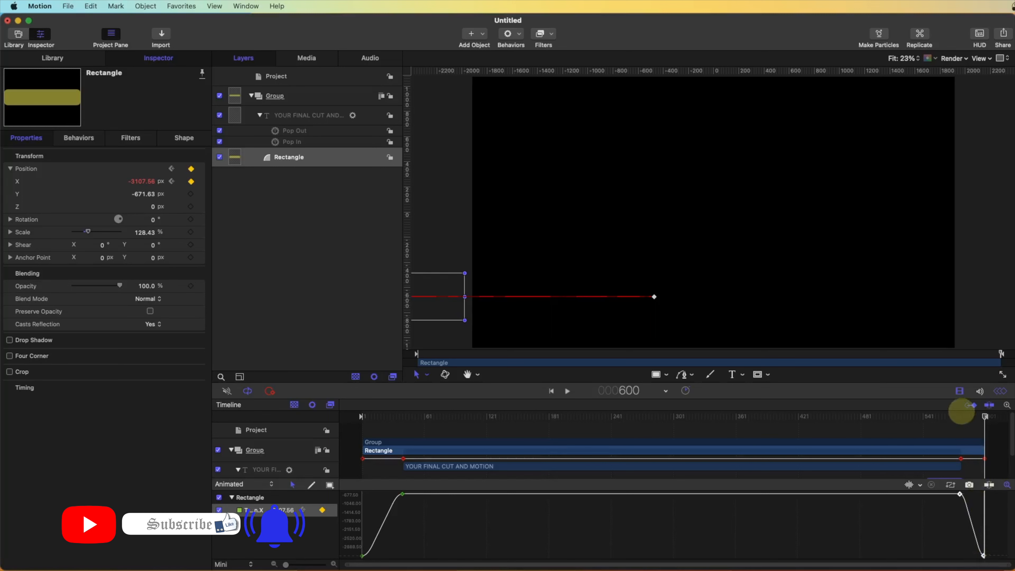
left_click(952, 416)
left_click_drag(953, 416, 396, 456)
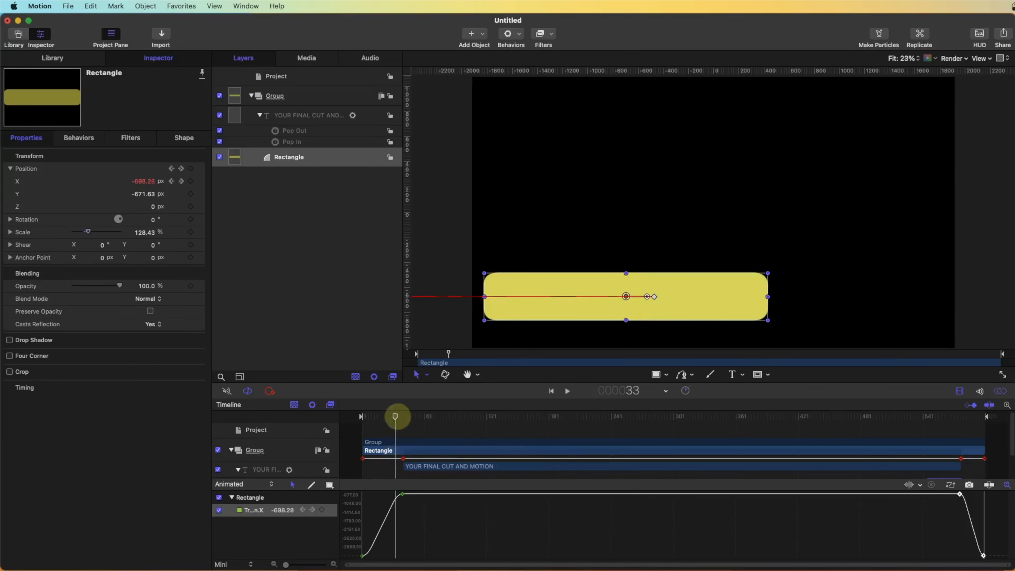
left_click_drag(397, 416, 337, 413)
left_click(1001, 391)
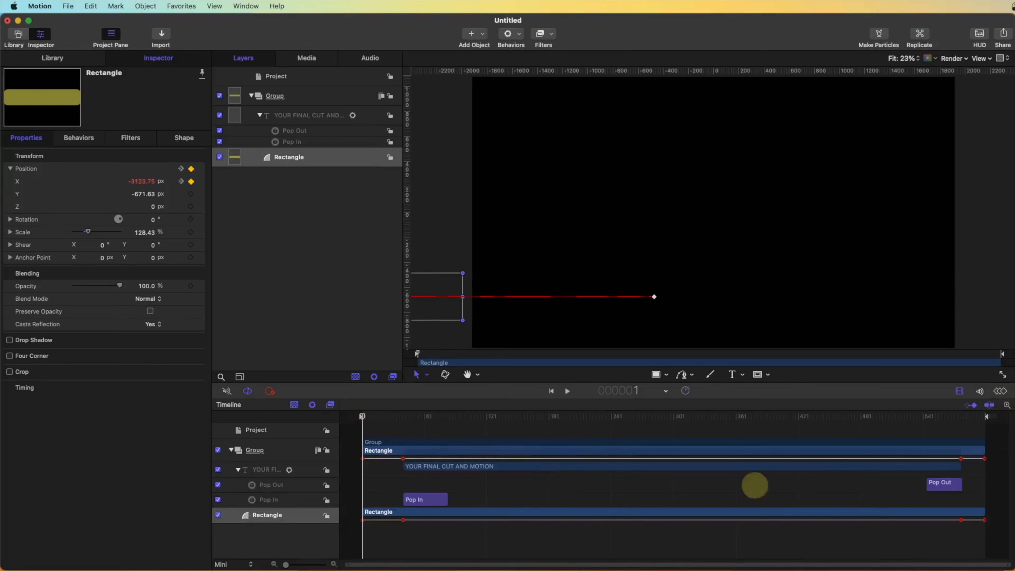
Preview the complete title animation, including the text's Pop Out and the rectangle's slide-out
key("space")
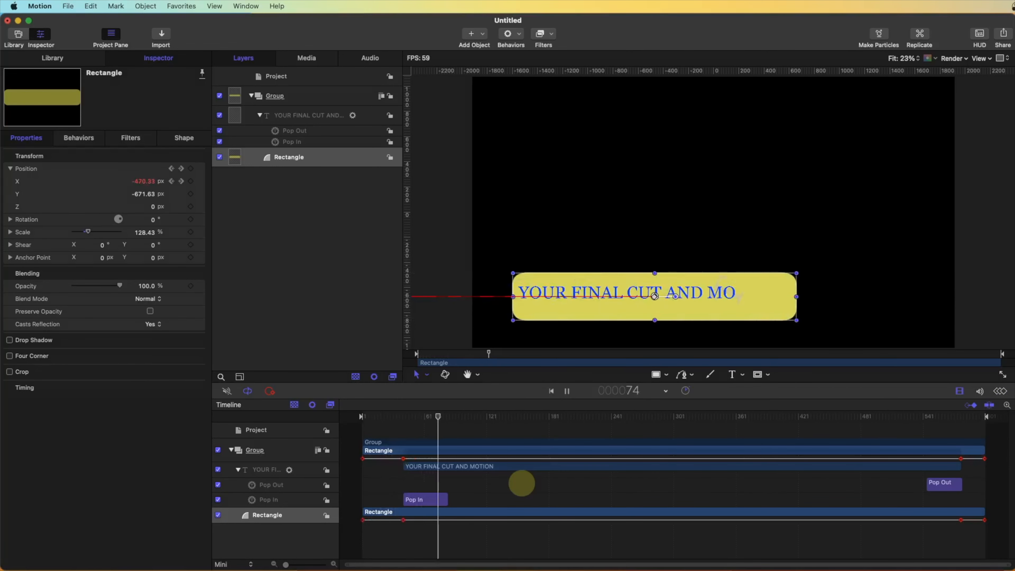
left_click(621, 213)
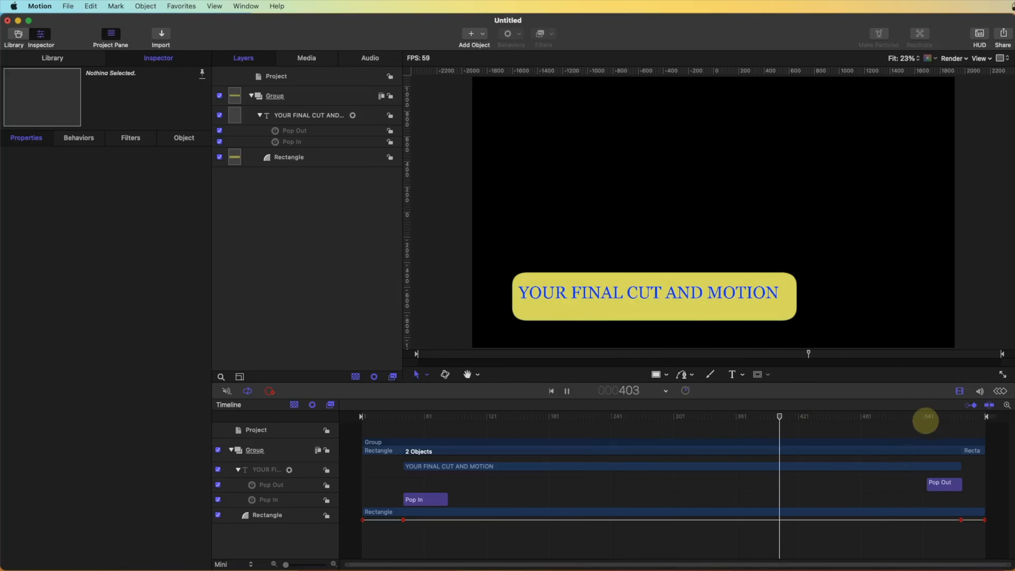
left_click(925, 416)
key("space")
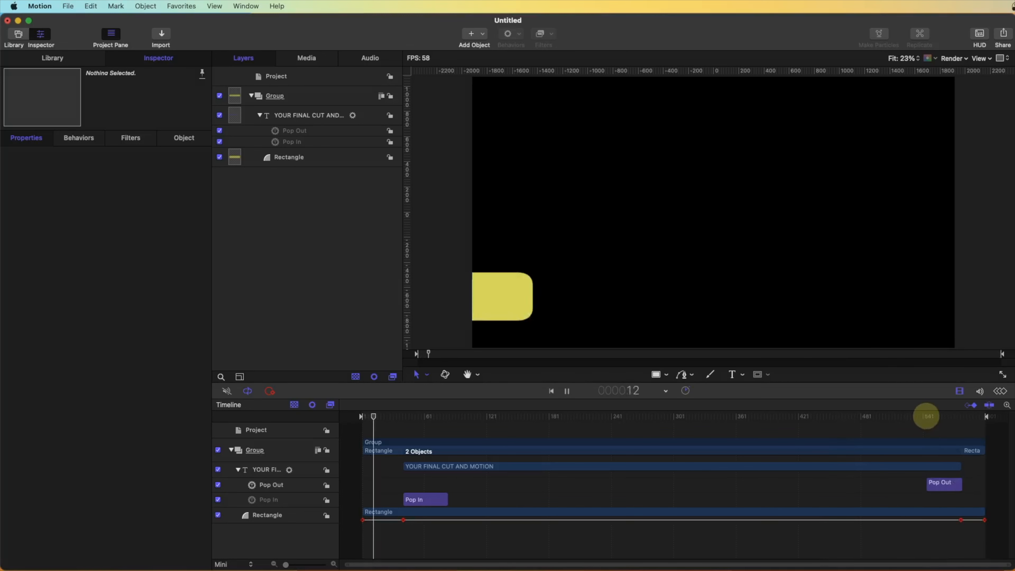
left_click_drag(920, 416, 985, 416)
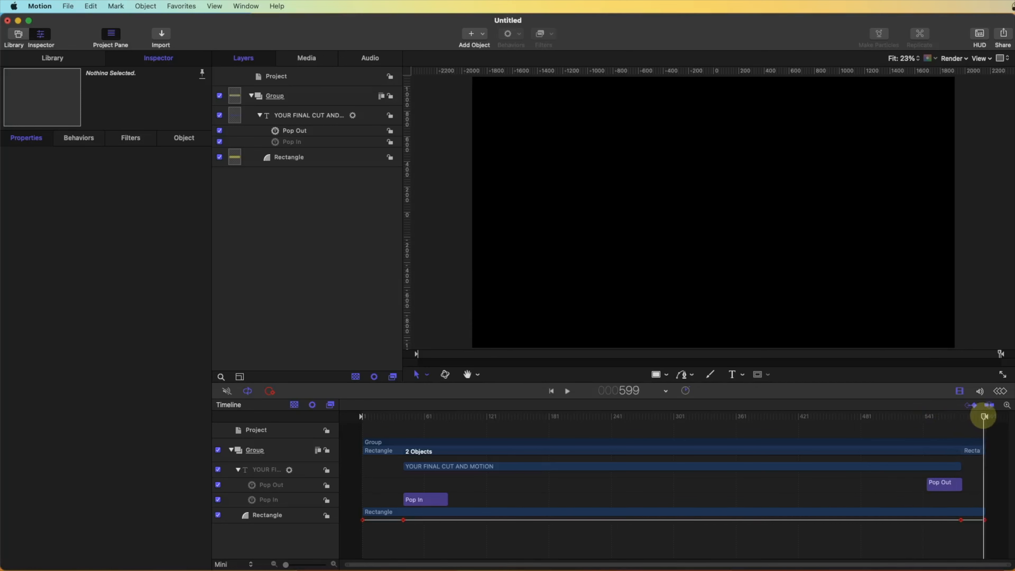
key("space")
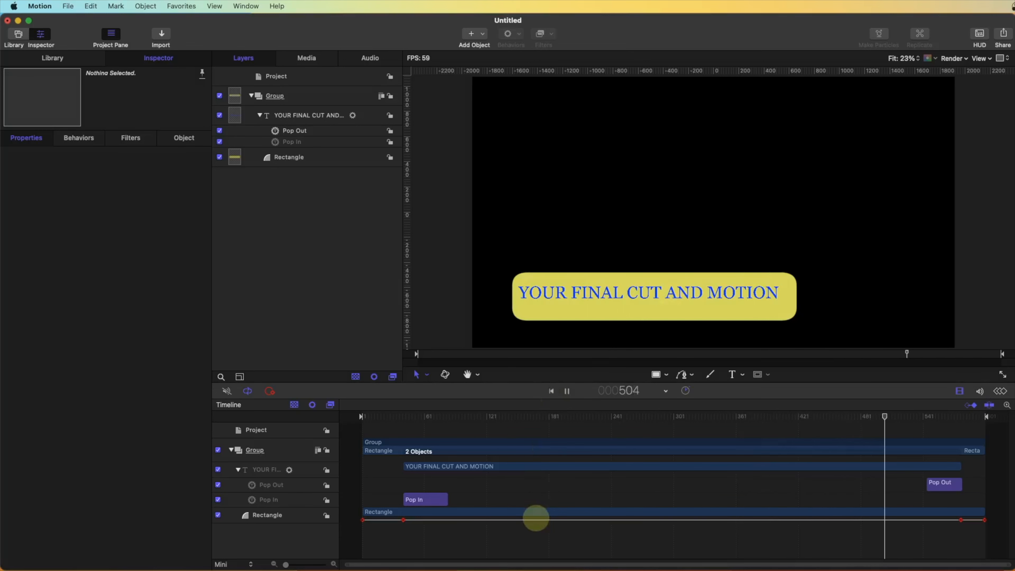
Save the project as a Final Cut Pro title template and create a new category named "Z Tutorial"
key("super+s")
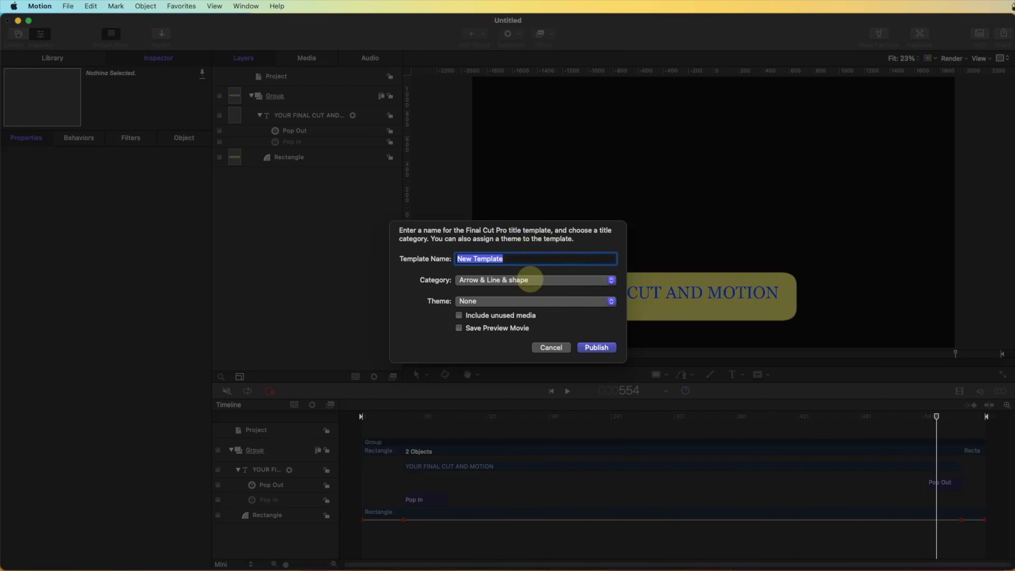
left_click(531, 280)
scroll(533, 276, "down", 4)
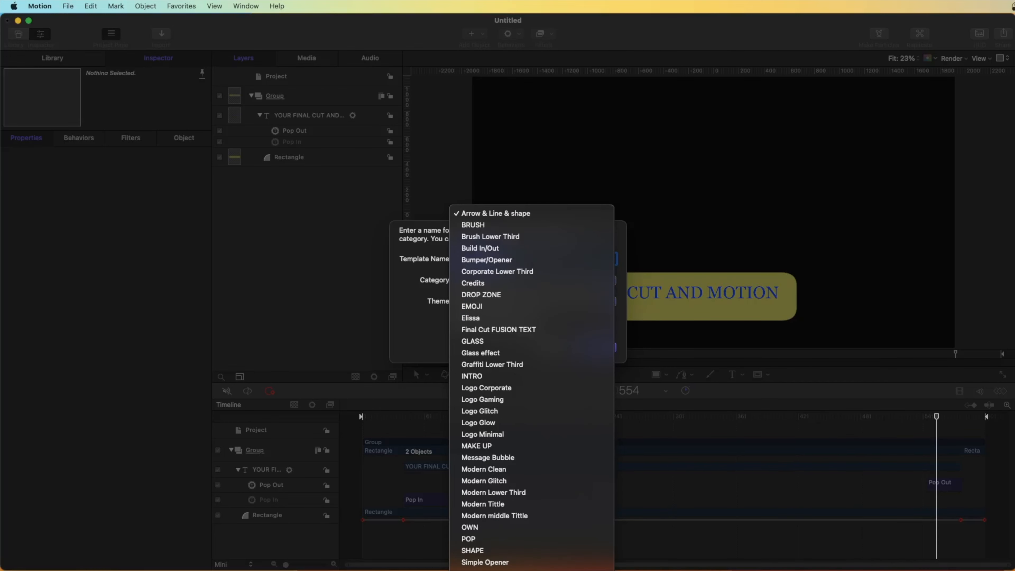
left_click(535, 570)
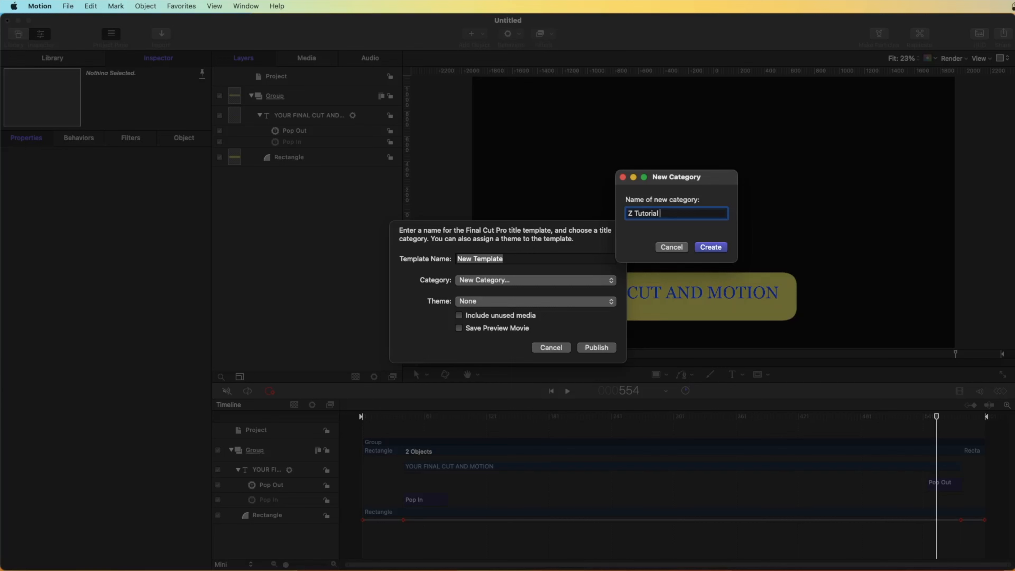
left_click(711, 247)
Keep the template in the Z Tutorial category and name it "BASIC TEXT"
left_click(518, 280)
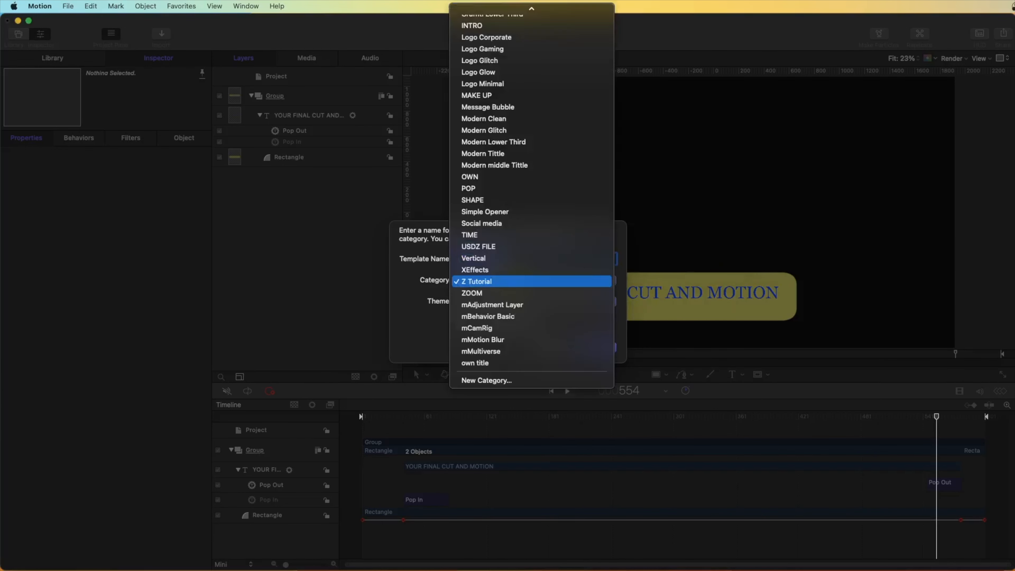
left_click(496, 281)
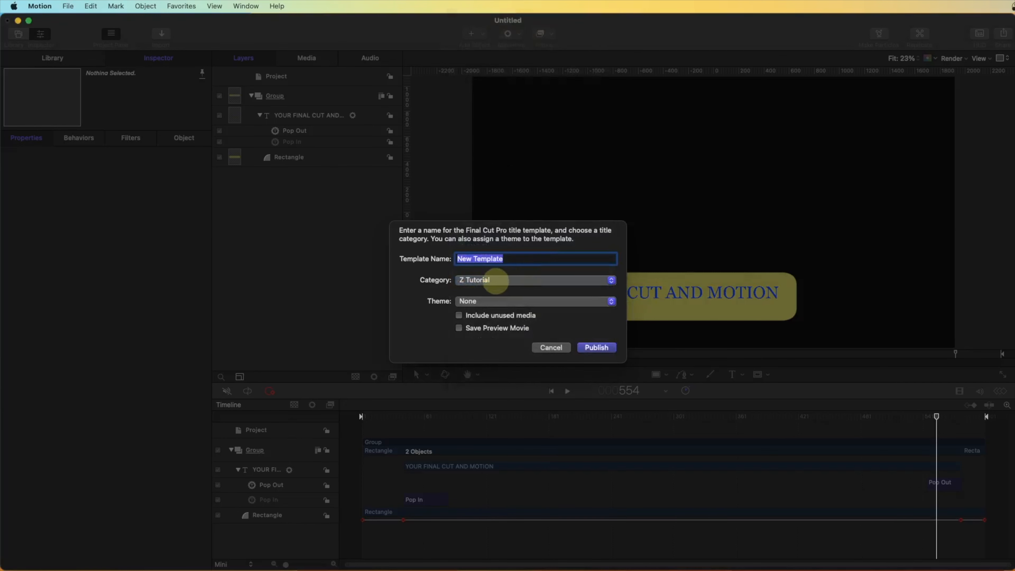
left_click(486, 281)
left_click(490, 281)
left_click_drag(514, 262, 433, 258)
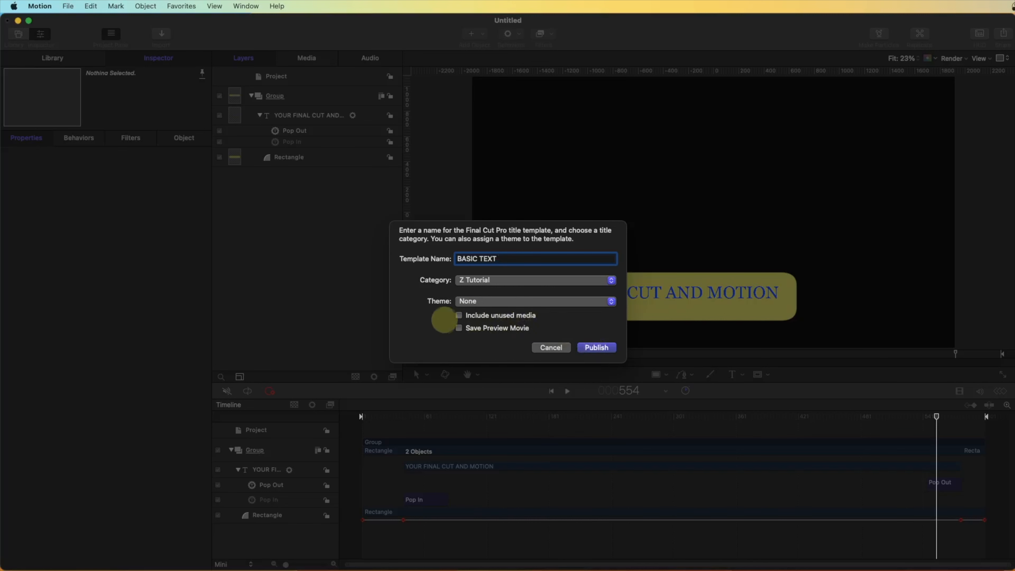
Keep the template's theme set to None and publish the title to Final Cut Pro
left_click(491, 301)
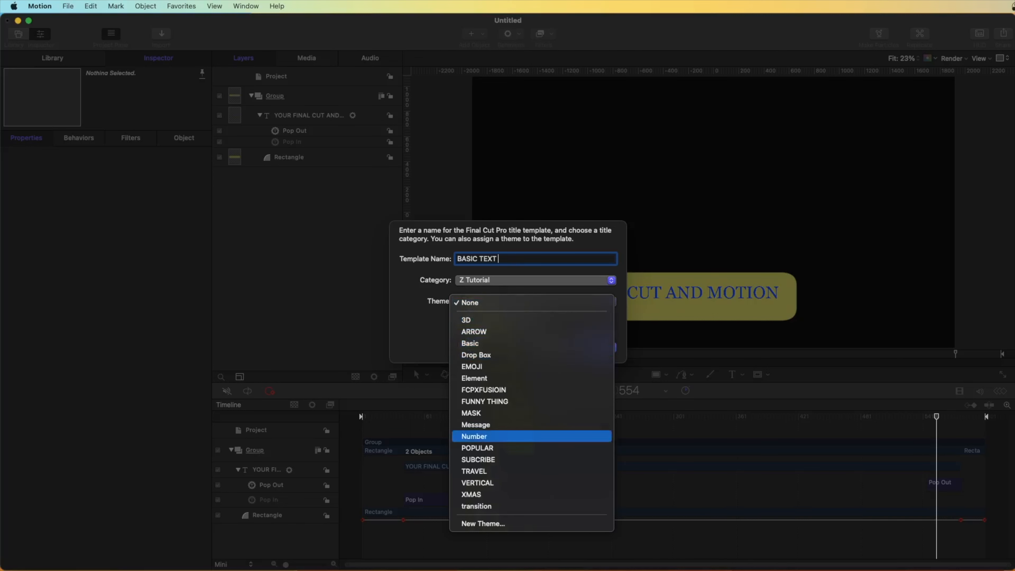
left_click(451, 315)
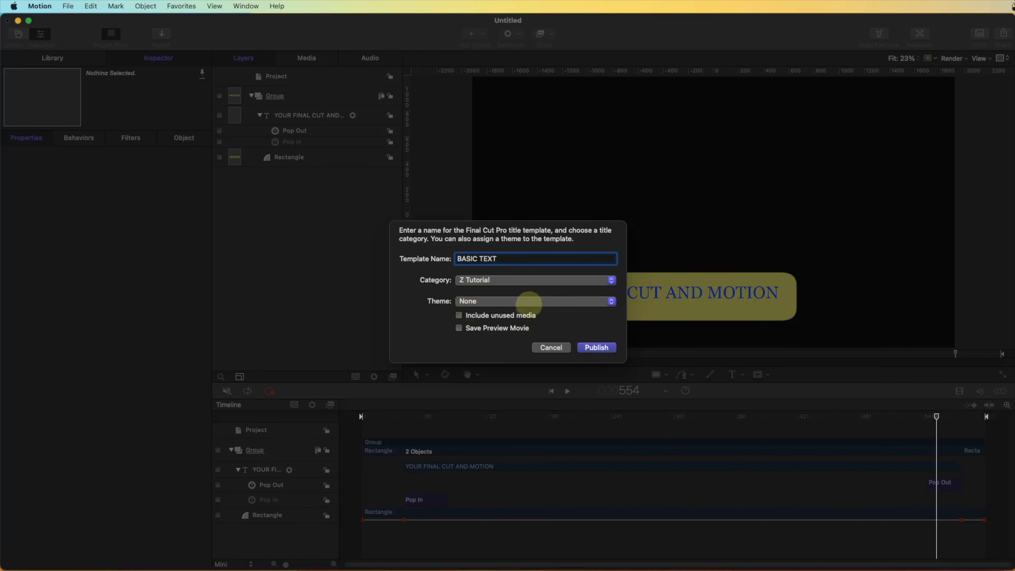
left_click(603, 348)
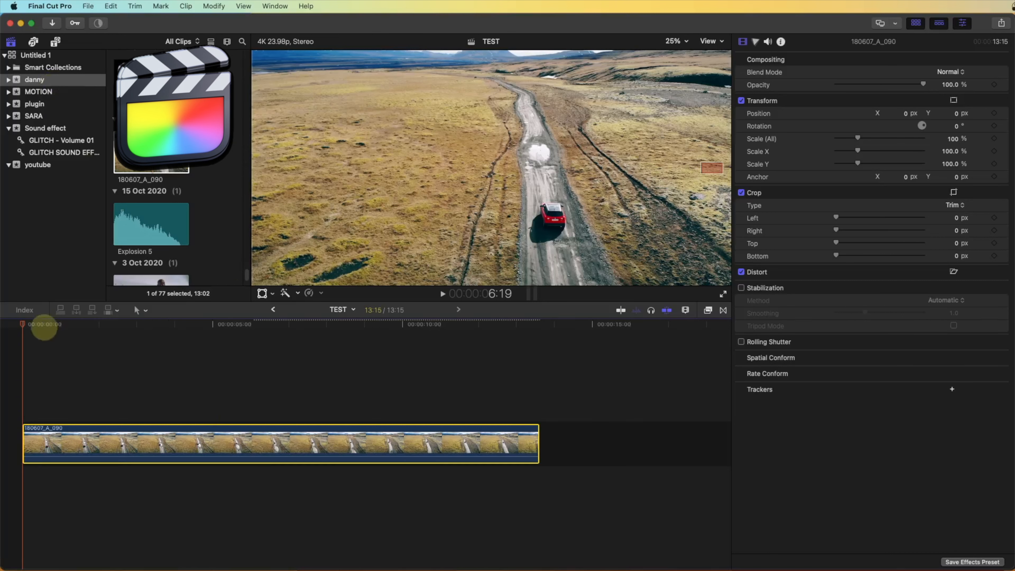
Switch to Final Cut Pro and add the BASIC TEXT title from the Z Tutorial category above the clip, starting at frame 4
left_click(29, 324)
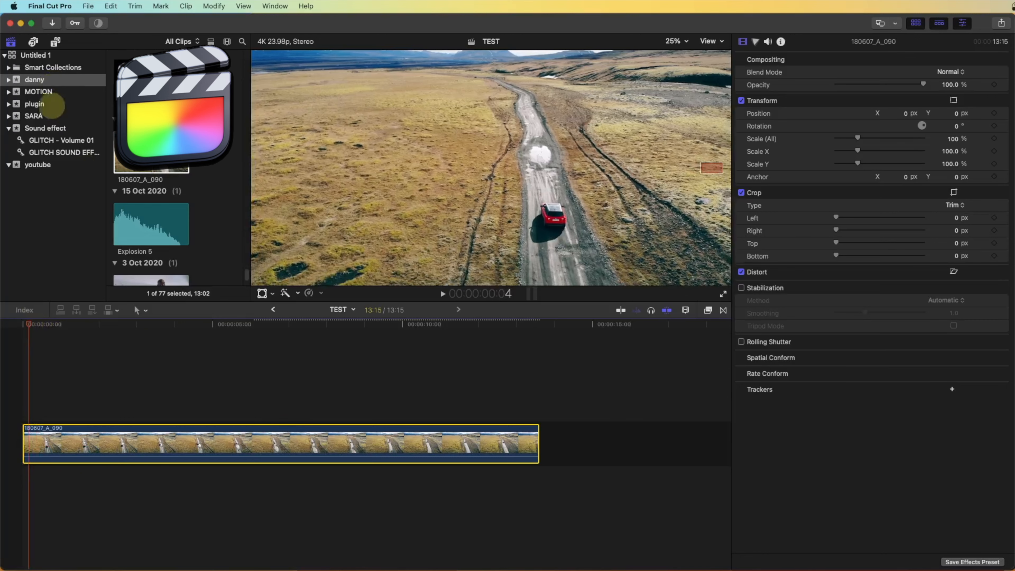
left_click(55, 41)
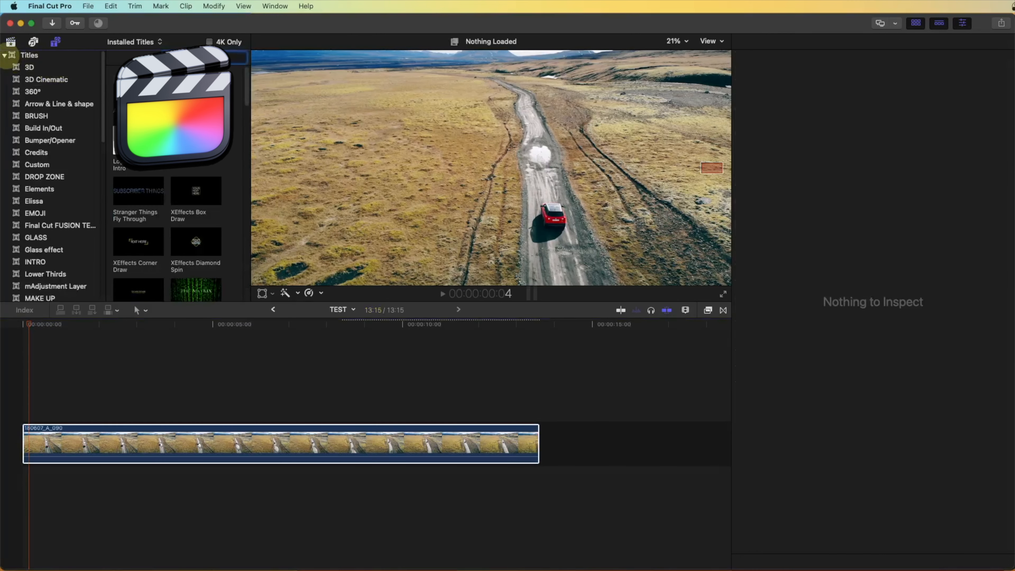
left_click(5, 55)
left_click(5, 54)
scroll(51, 216, "down", 15)
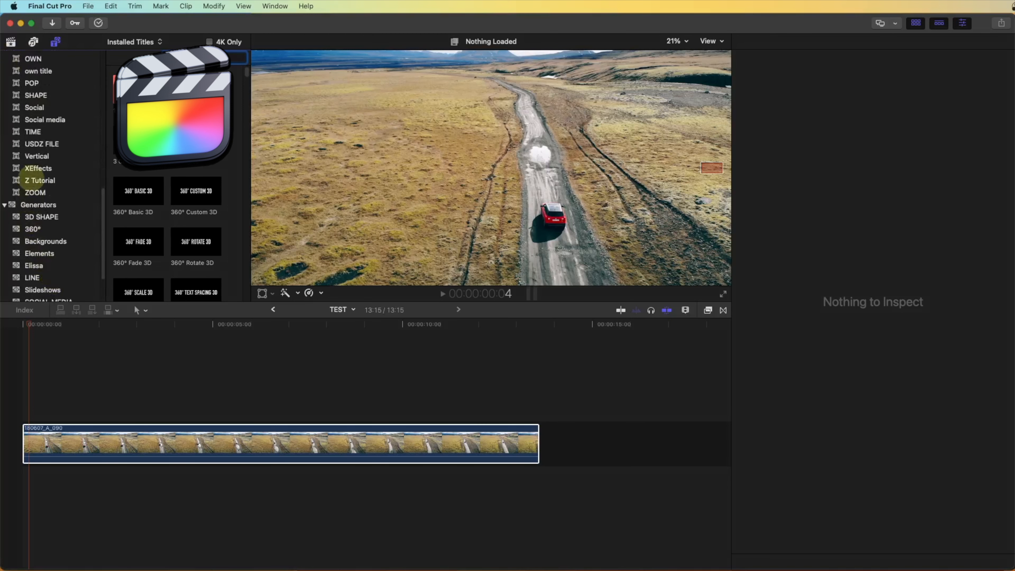
left_click(32, 180)
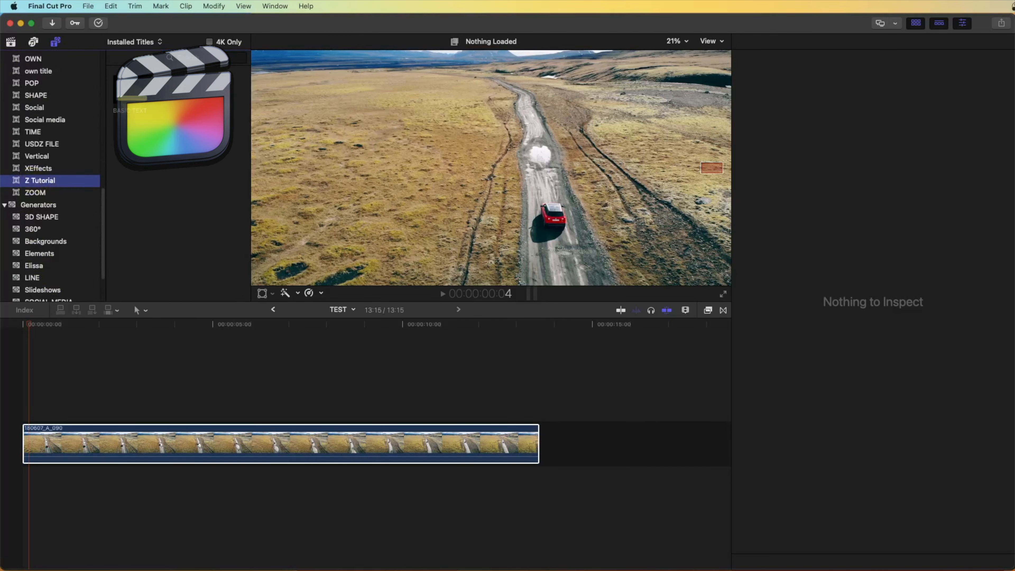
left_click_drag(138, 90, 27, 403)
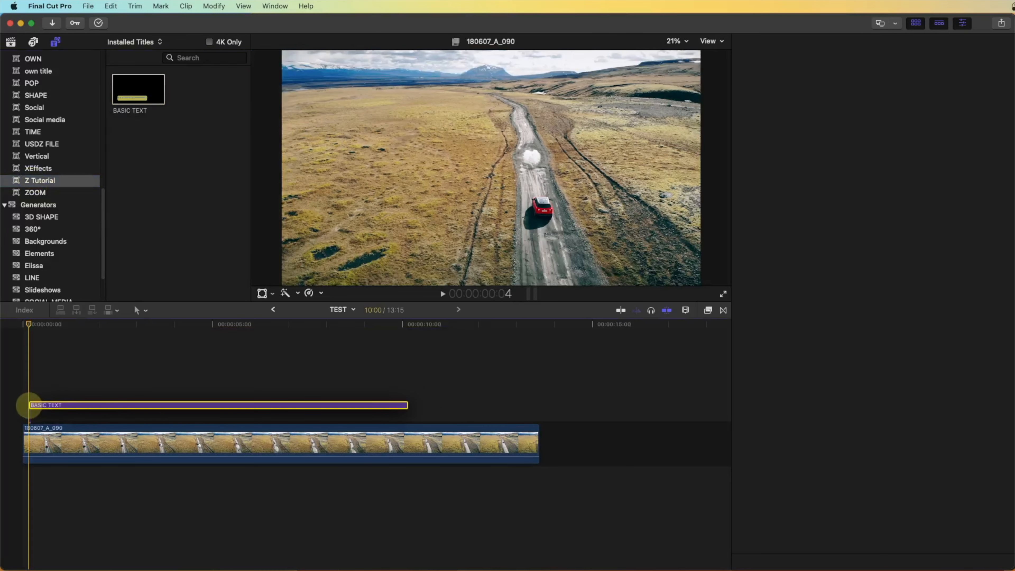
Play and scrub through the BASIC TEXT title over the clip to check its default-length animation
left_click_drag(27, 324, 72, 334)
key("space")
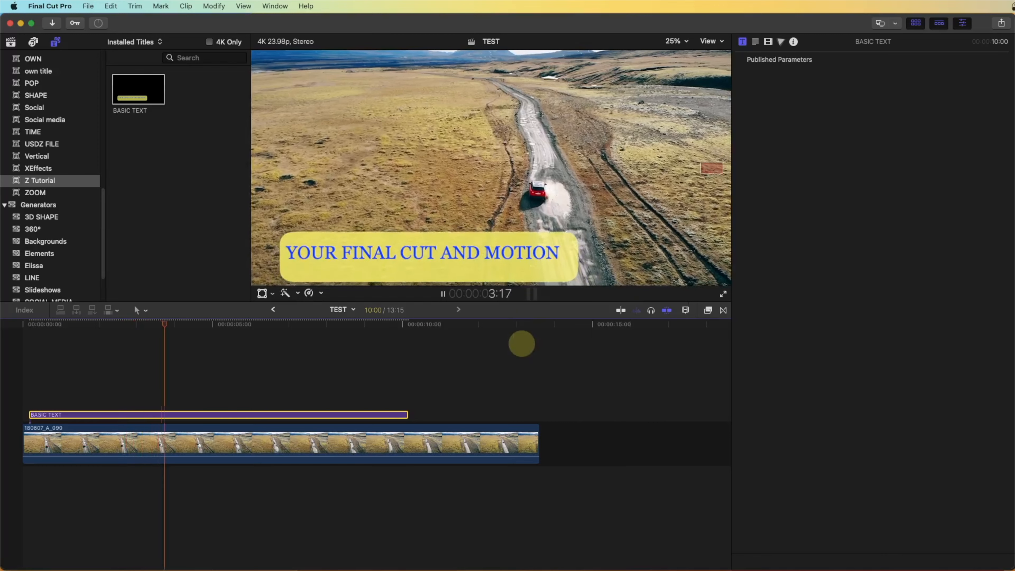
left_click_drag(176, 325, 237, 368)
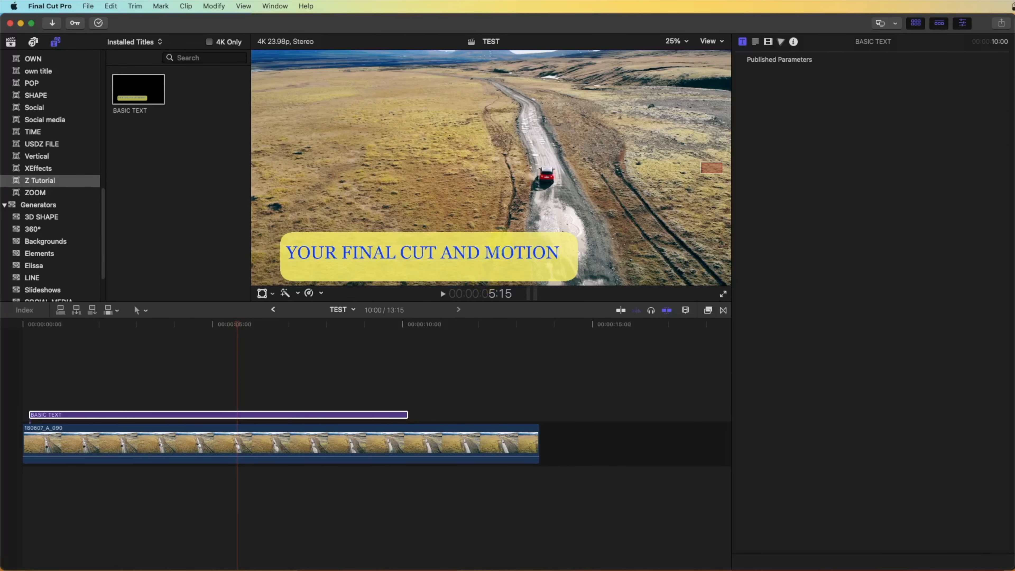
left_click(25, 323)
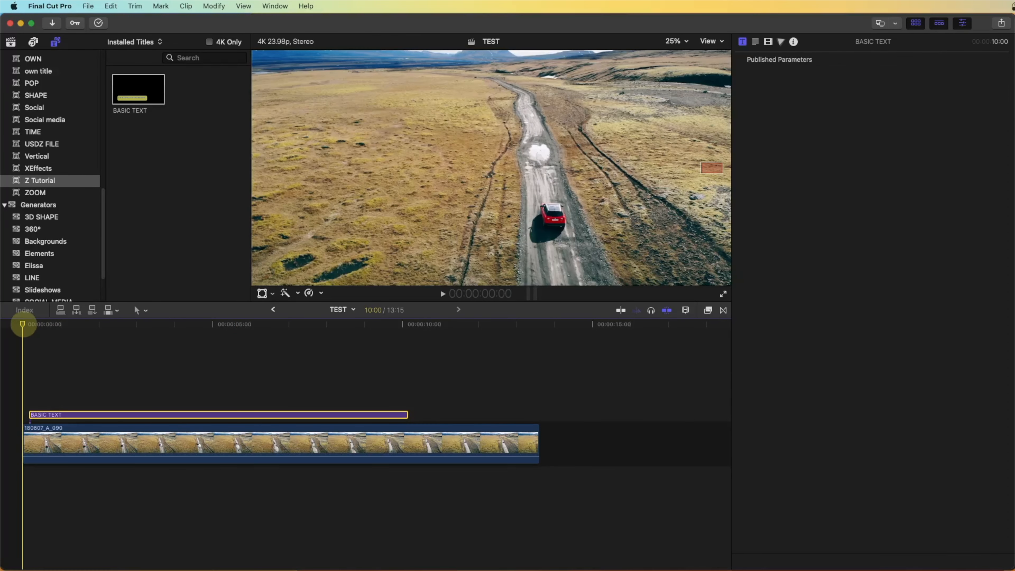
key("space")
Stretch both ends of the BASIC TEXT title to match the clip's full length and preview its animation
left_click_drag(408, 413, 540, 413)
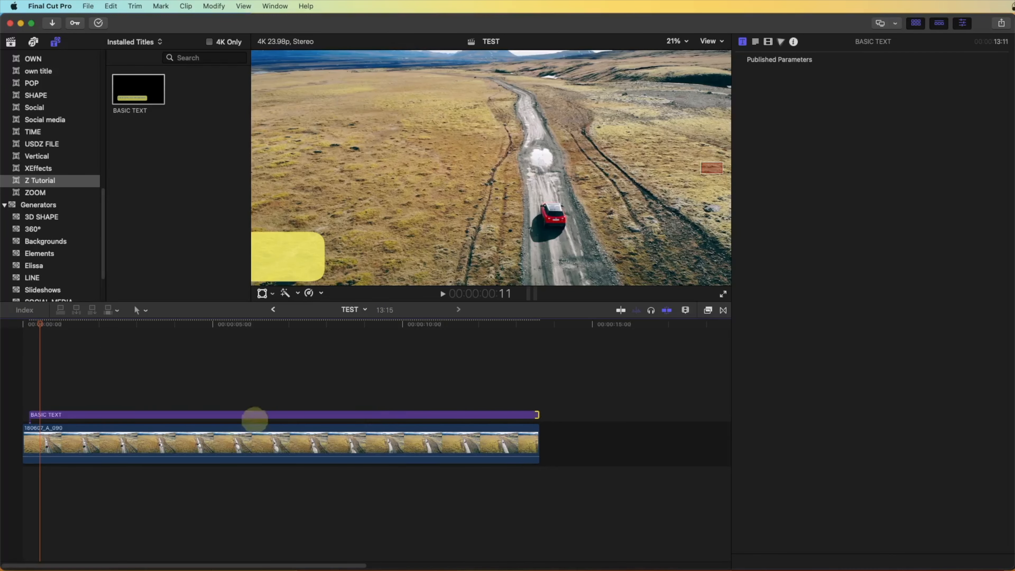
left_click_drag(29, 414, 22, 415)
right_click(29, 413)
left_click(39, 325)
left_click(22, 325)
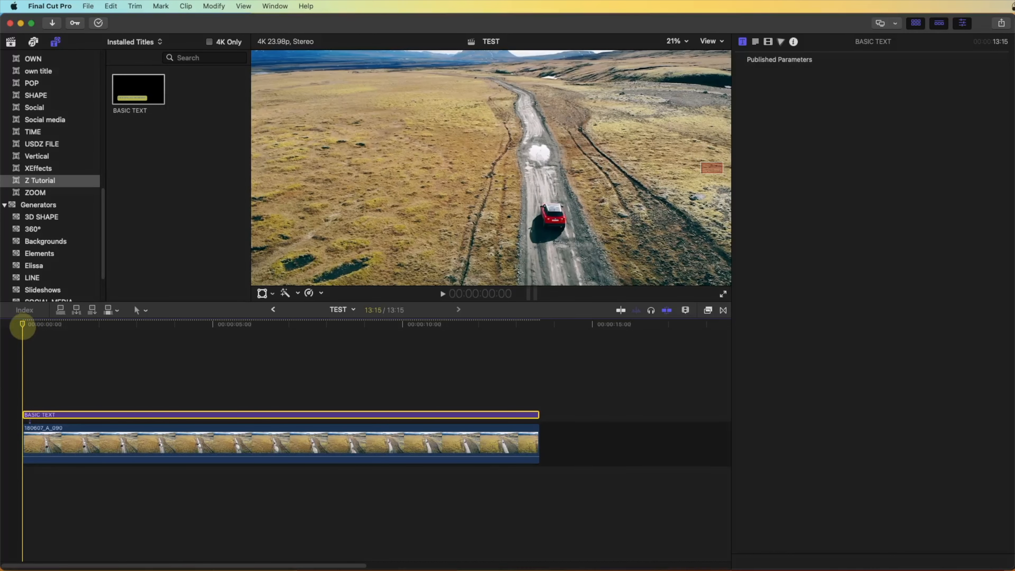
key("space")
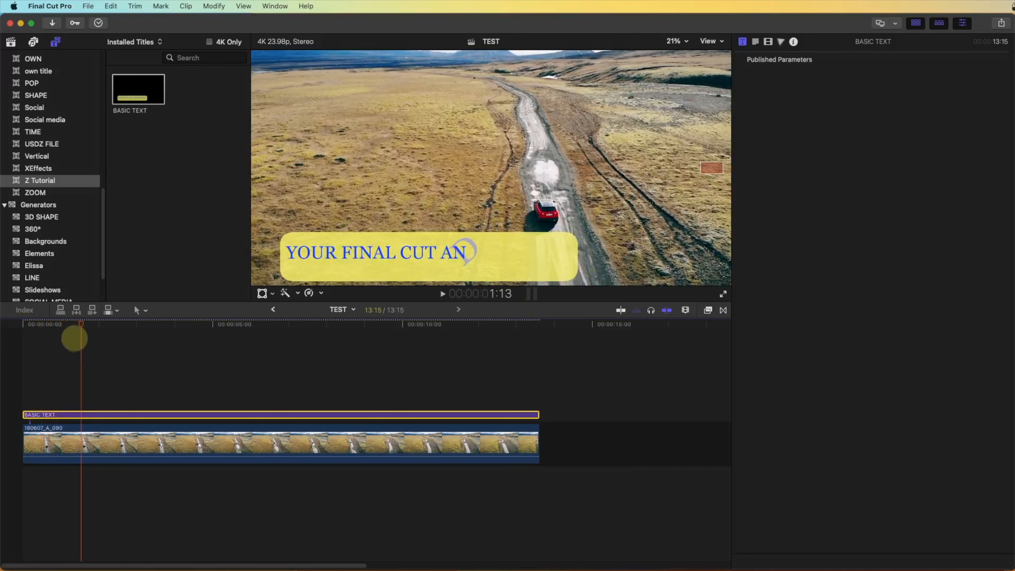
left_click_drag(82, 322, 514, 335)
Extend the BASIC TEXT title past the clip's end to a duration of 18:12 and play it from the start
left_click_drag(538, 412, 722, 414)
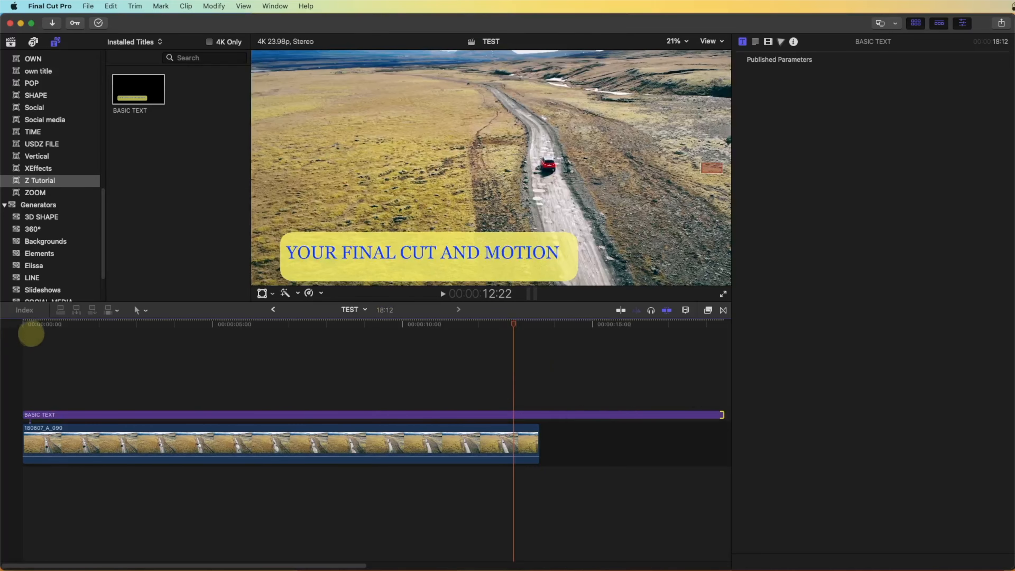
left_click(18, 323)
key("space")
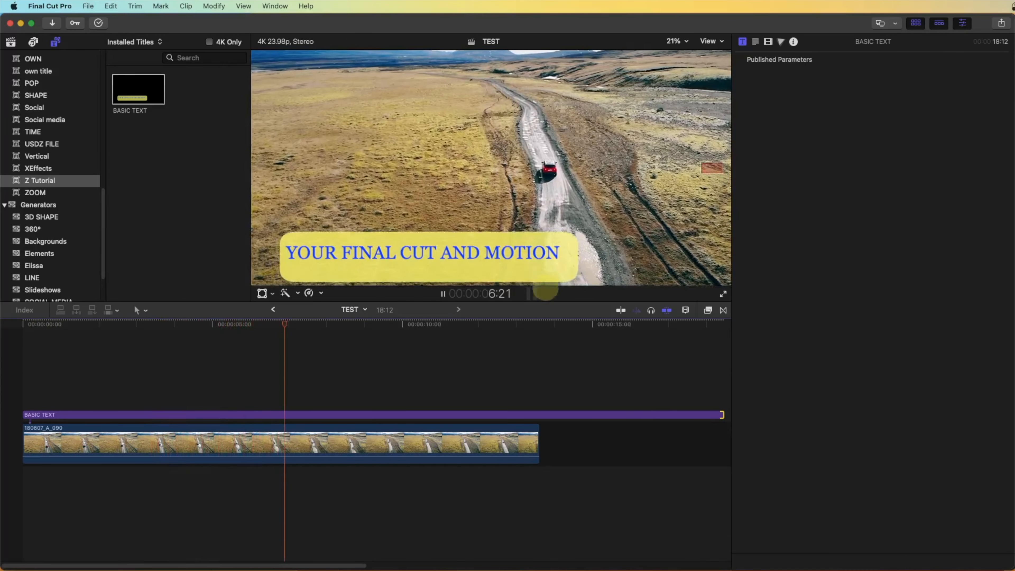
key("space")
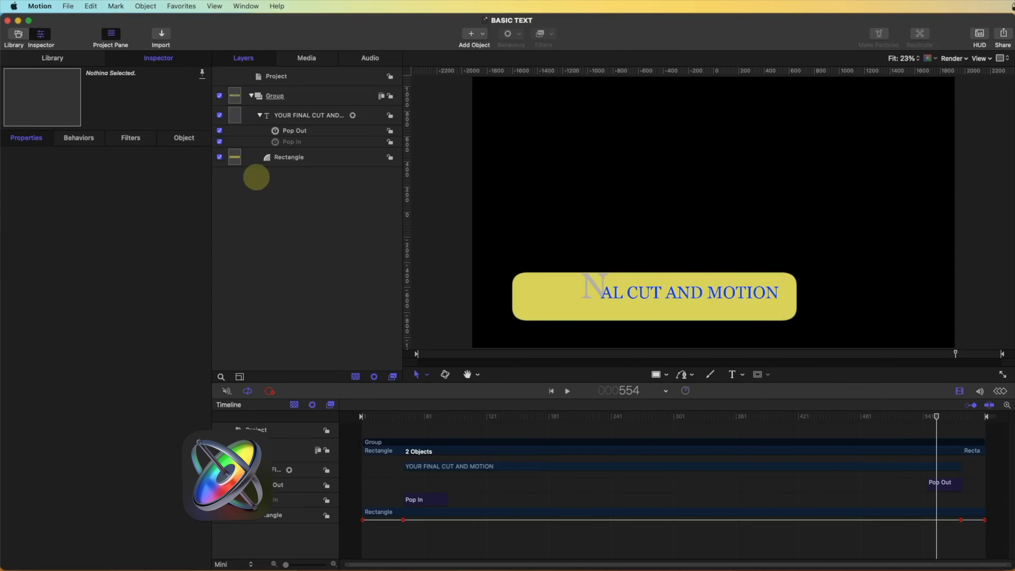
Switch to Motion and add a project marker at frame 84, where the Pop In behavior ends
left_click_drag(422, 418, 448, 419)
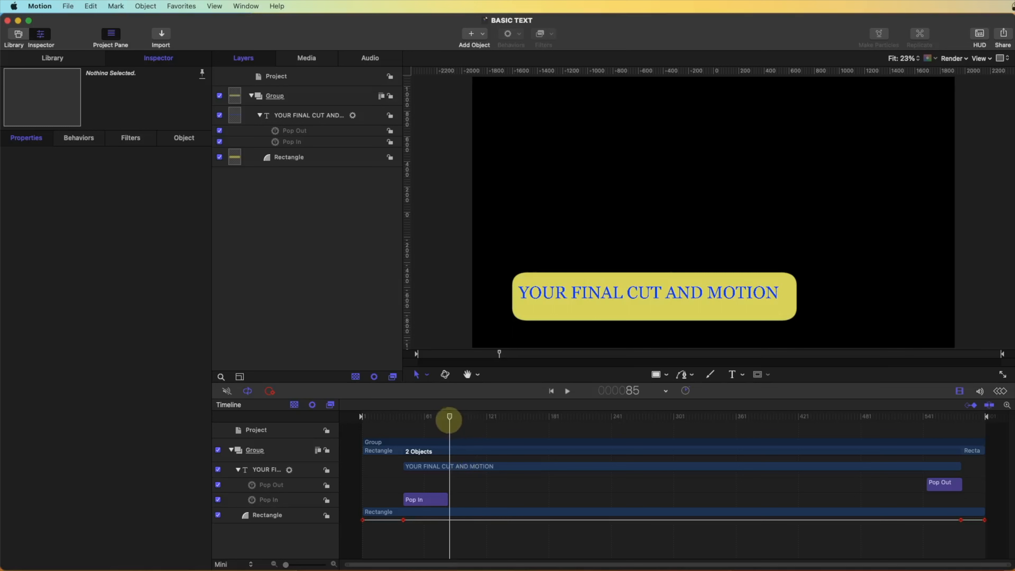
left_click_drag(448, 418, 449, 418)
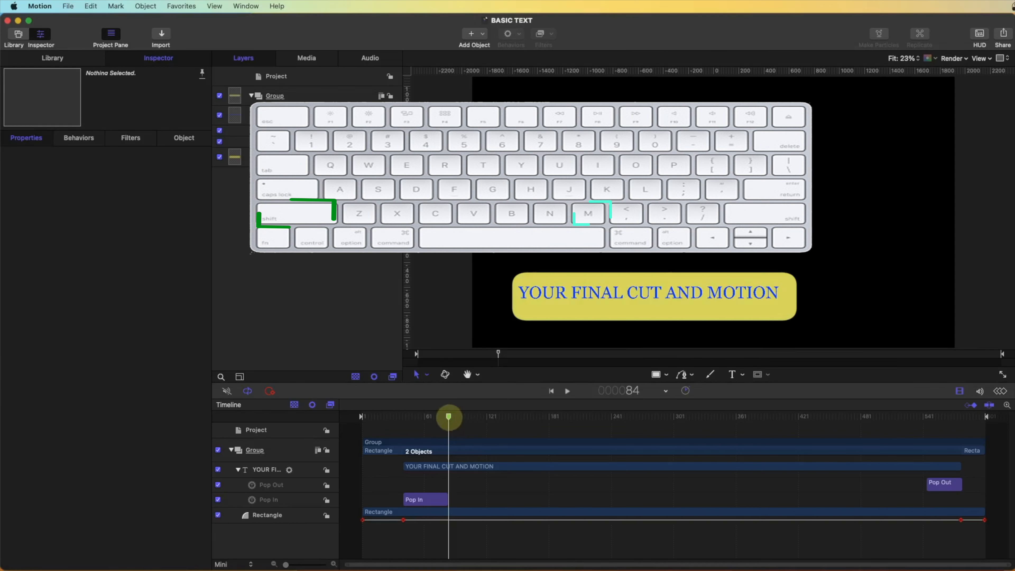
right_click(449, 417)
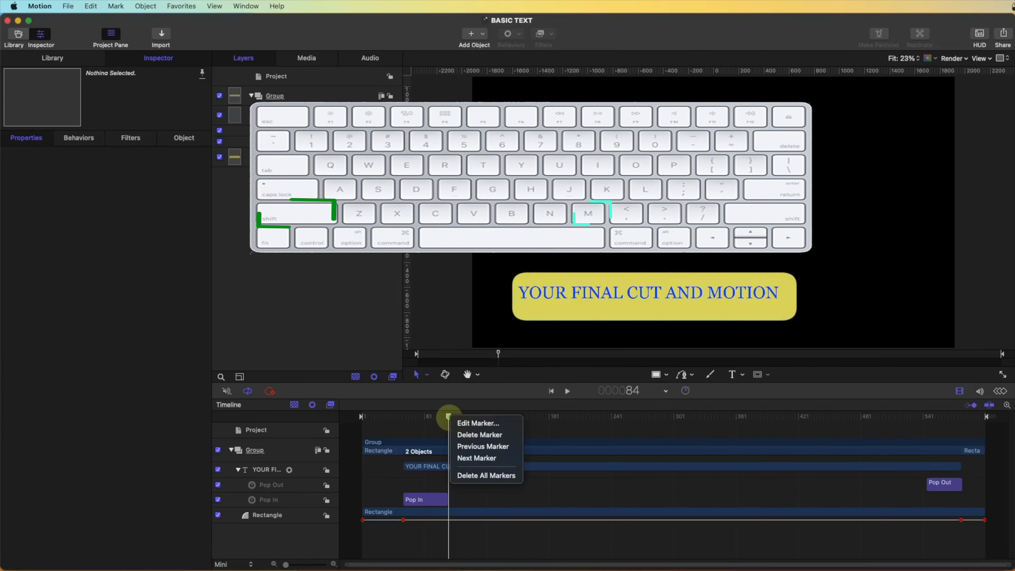
left_click(474, 424)
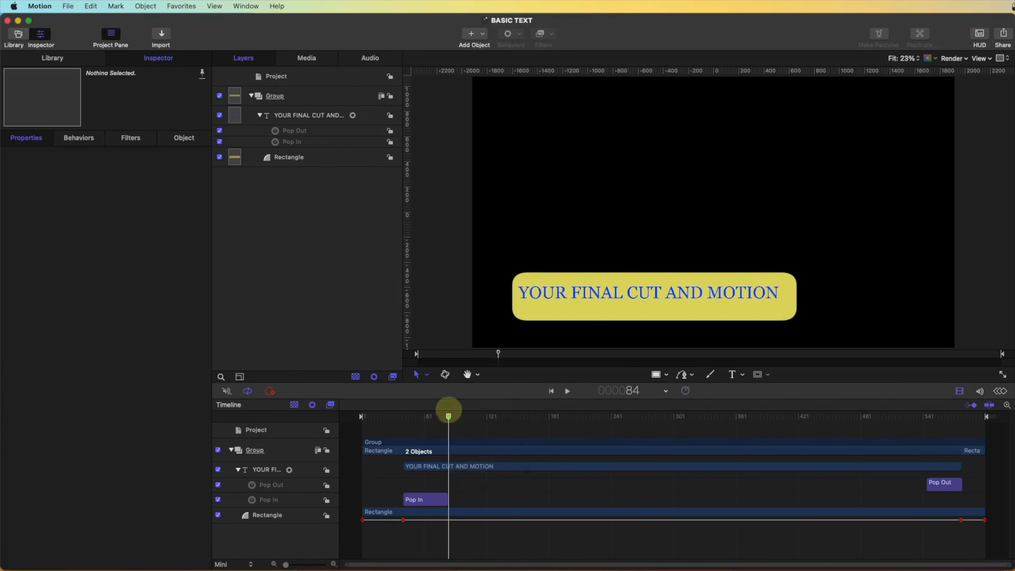
left_click_drag(448, 417, 471, 417)
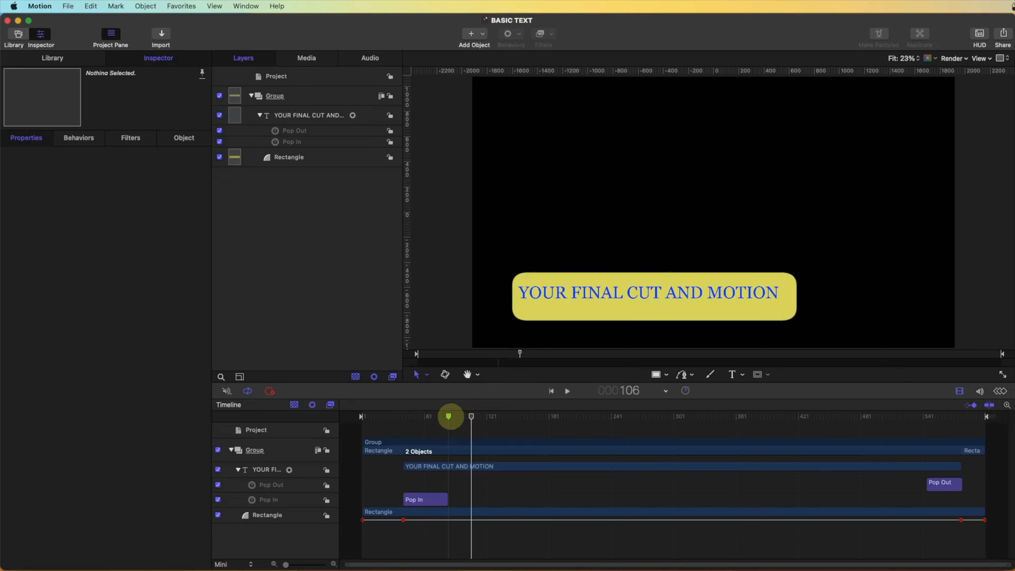
Set the type of the marker at frame 84 to Build In - Optional
right_click(448, 417)
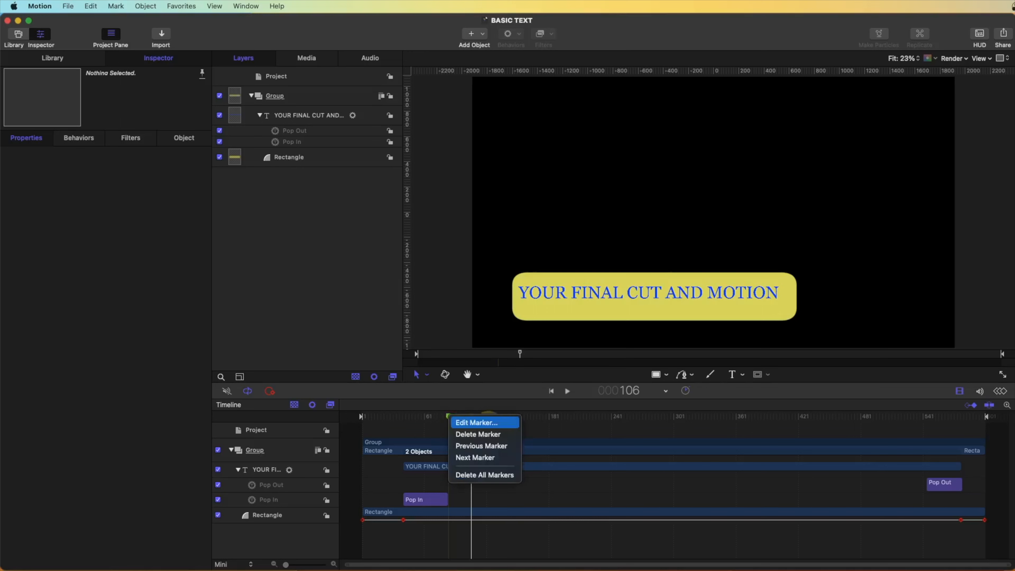
left_click(477, 422)
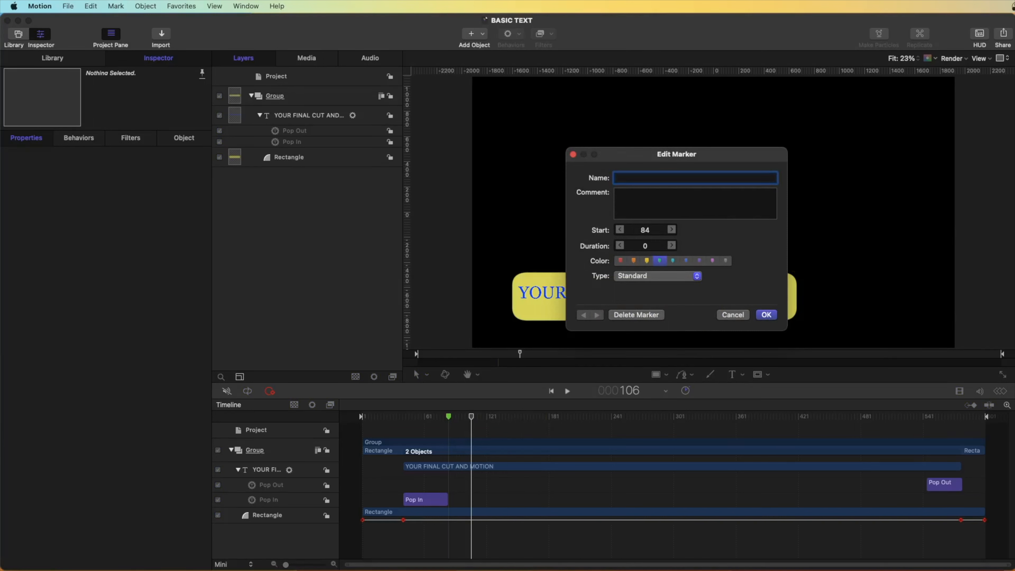
left_click(658, 276)
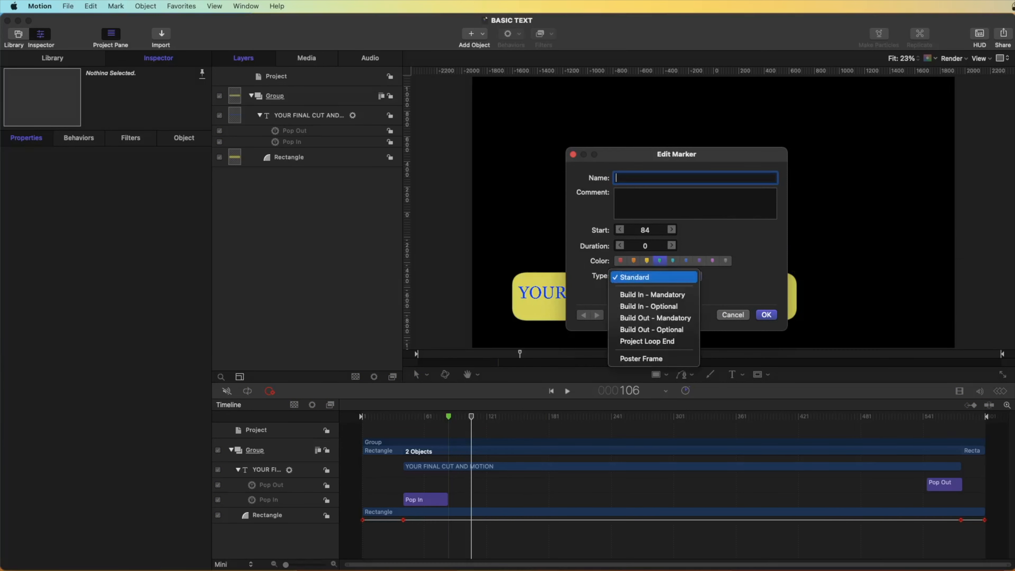
left_click(657, 277)
left_click(658, 276)
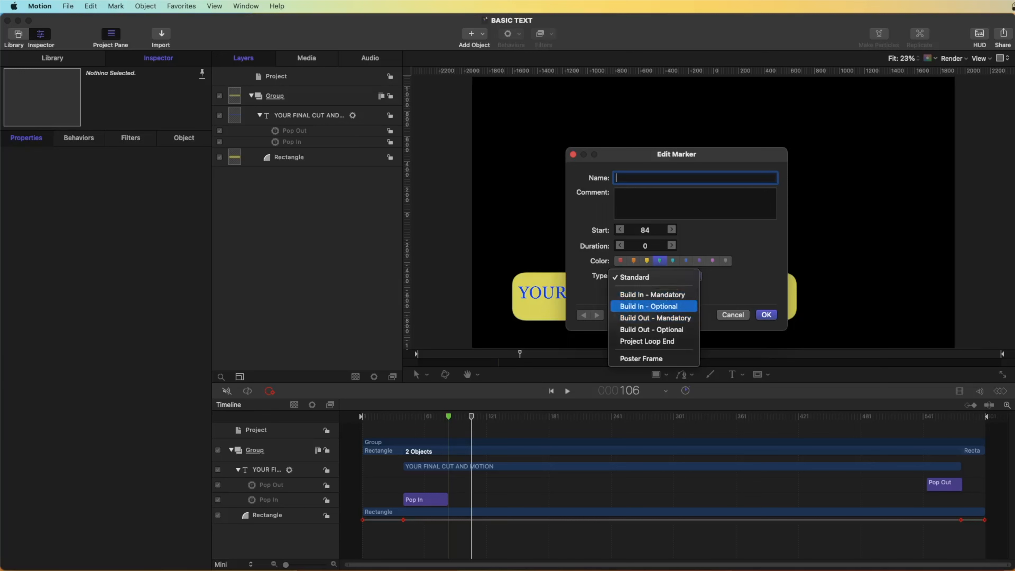
left_click(649, 306)
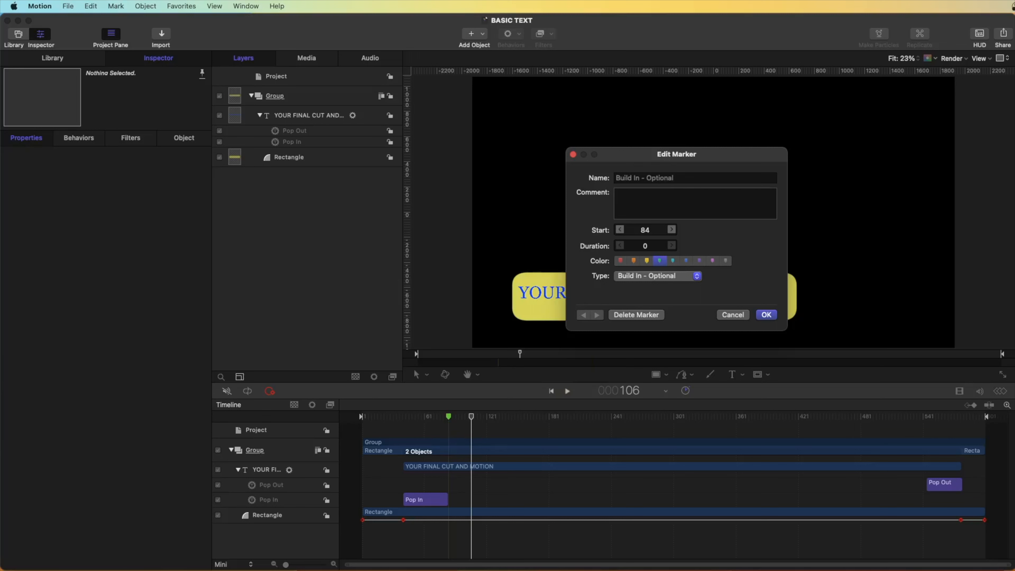
left_click(657, 276)
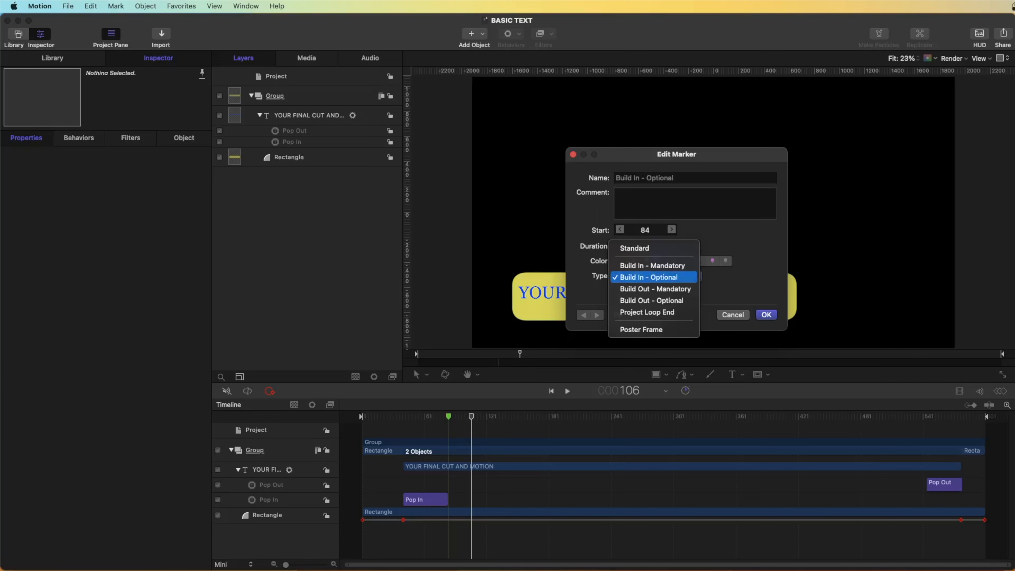
left_click(654, 277)
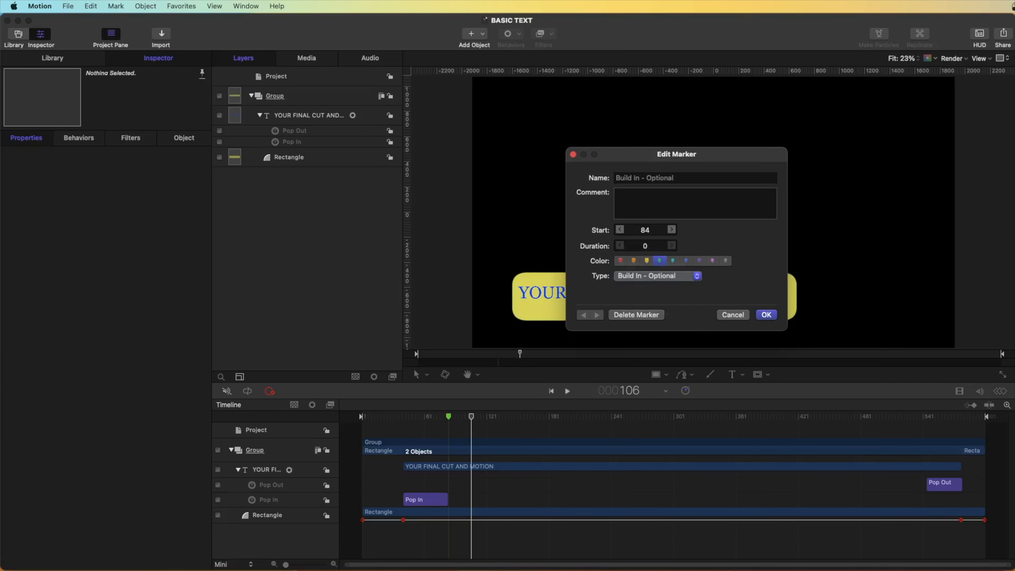
left_click(766, 315)
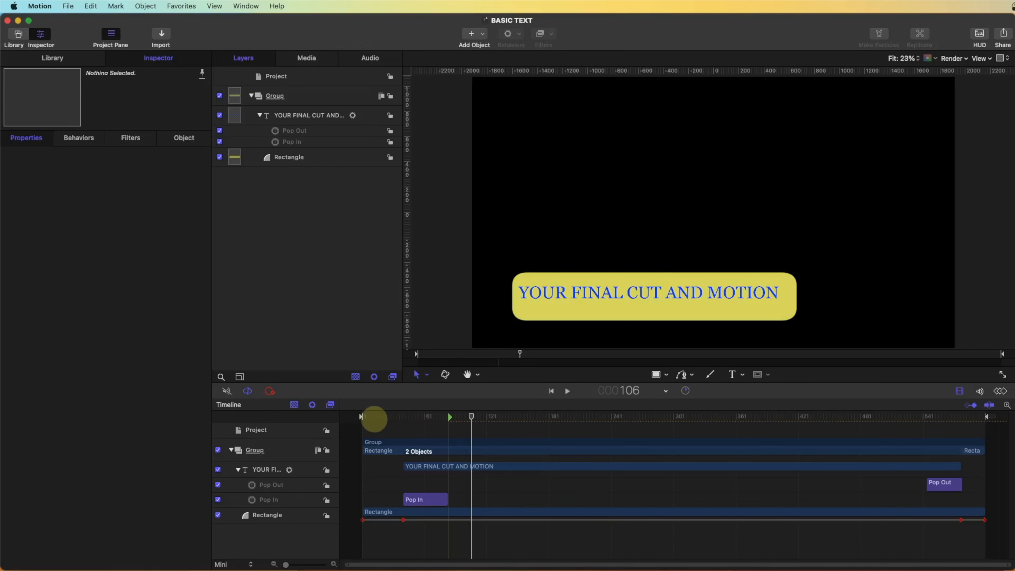
Mark frame 543, where the Pop Out behavior begins, and set the marker's type to Build Out - Optional
left_click_drag(472, 417, 925, 426)
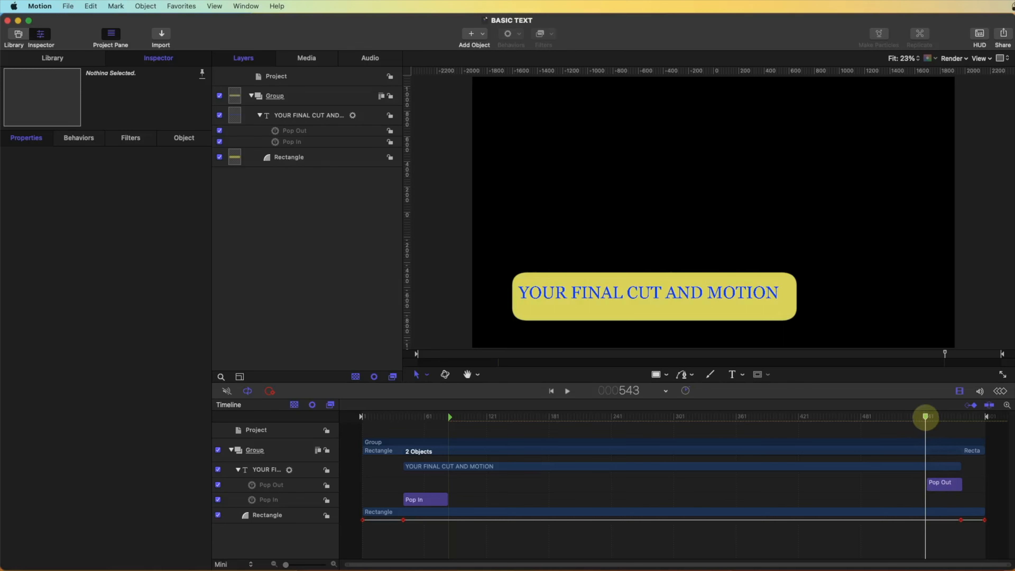
right_click(926, 417)
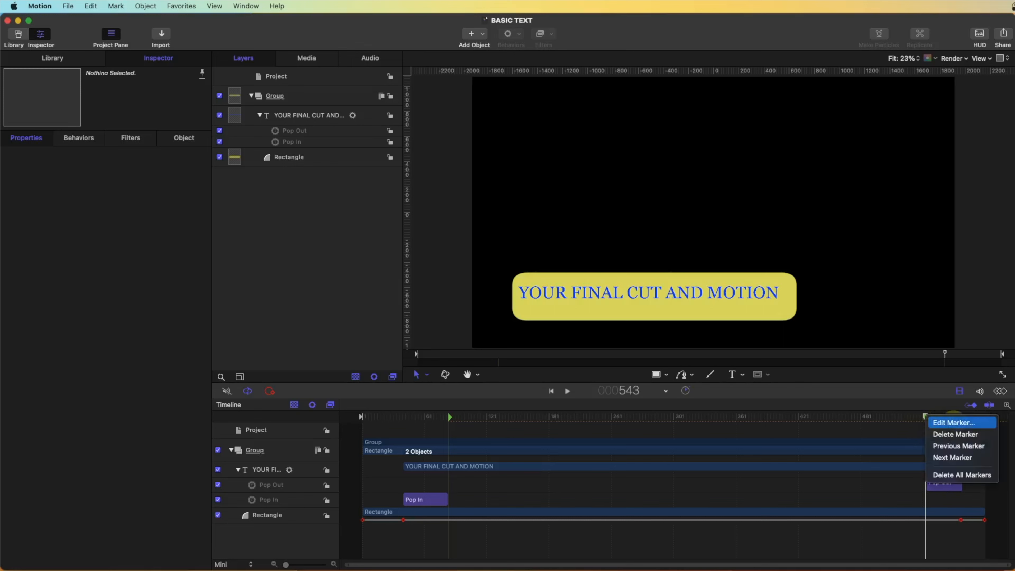
left_click(955, 423)
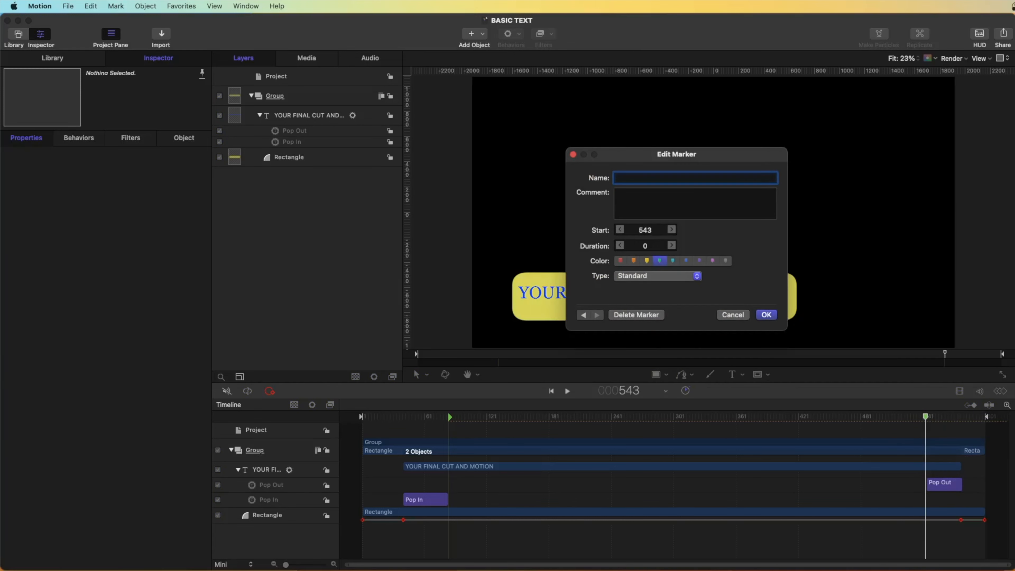
left_click(655, 277)
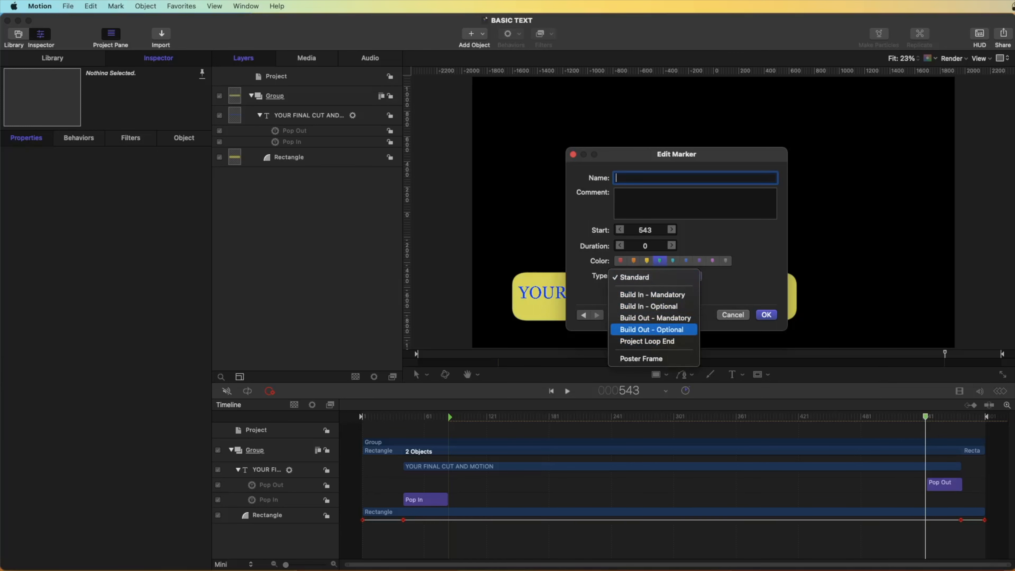
left_click(651, 329)
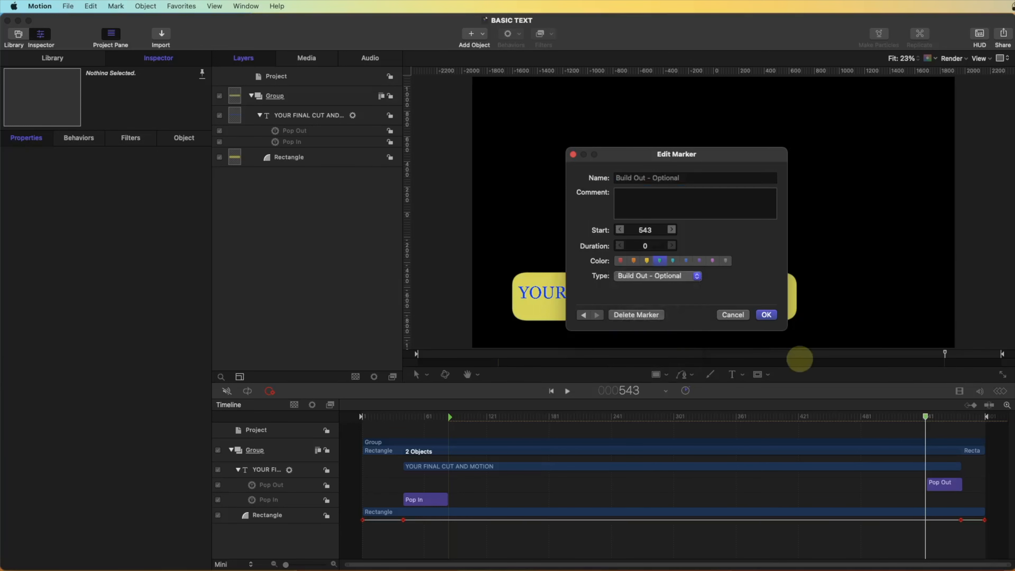
left_click(767, 315)
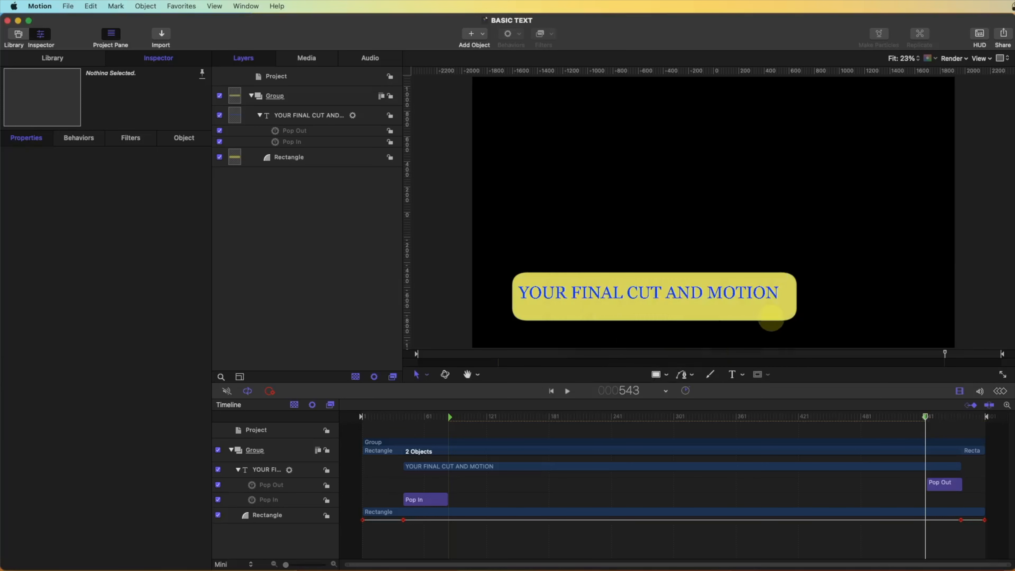
Scrub through the section between the build markers and the build-out, and save the BASIC TEXT template
left_click_drag(927, 417, 828, 417)
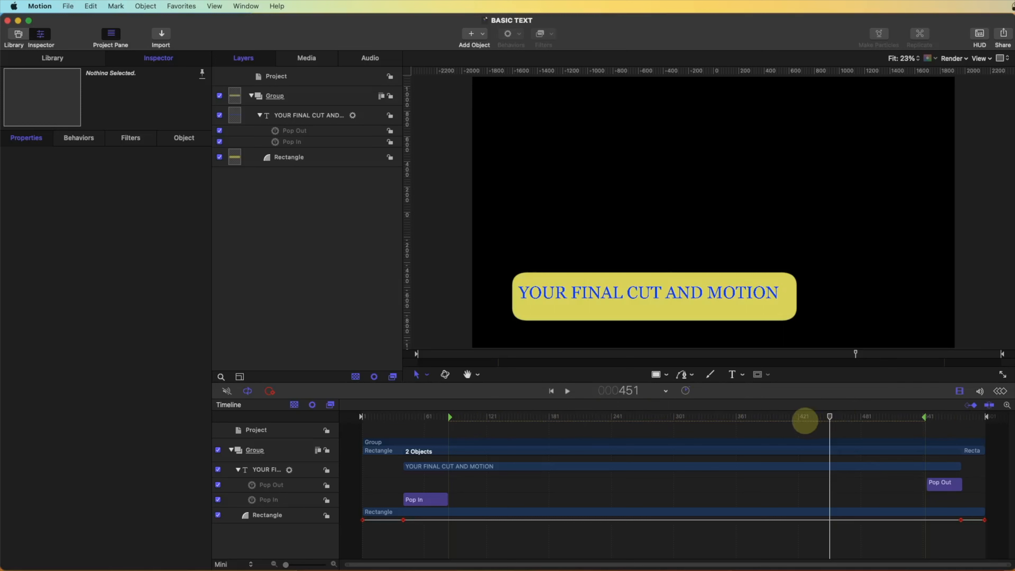
left_click_drag(801, 420, 450, 427)
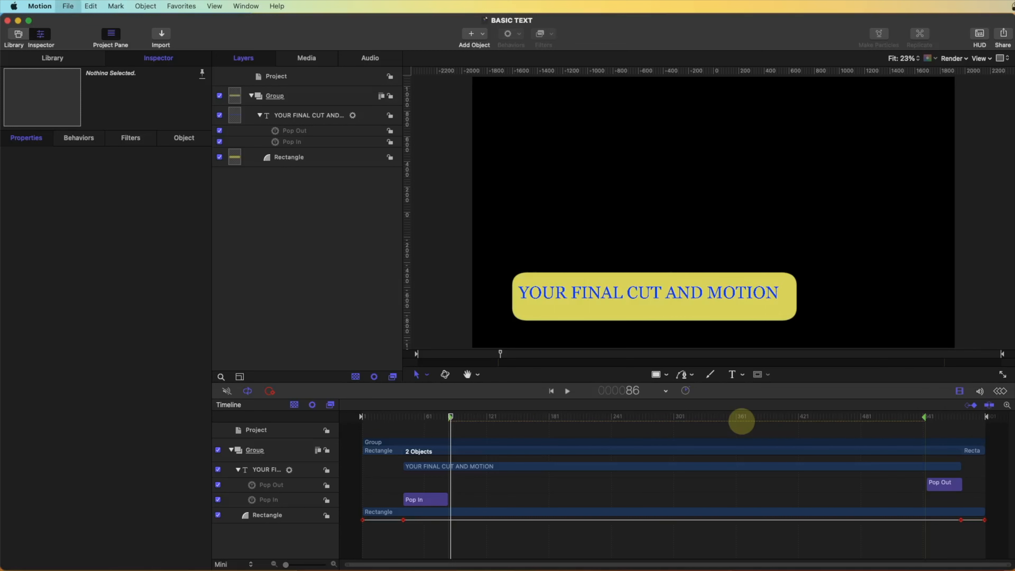
left_click(68, 6)
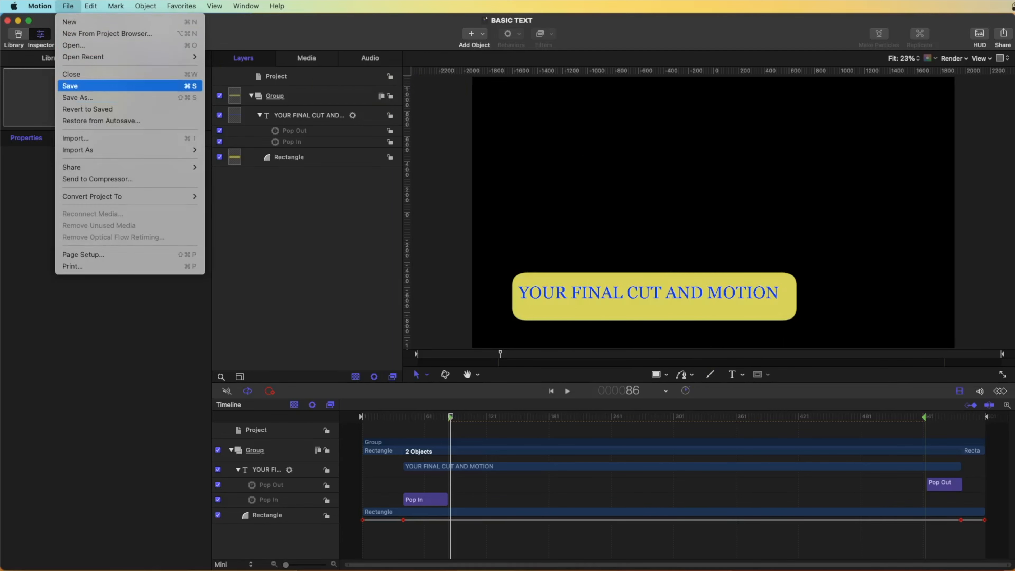
left_click(285, 220)
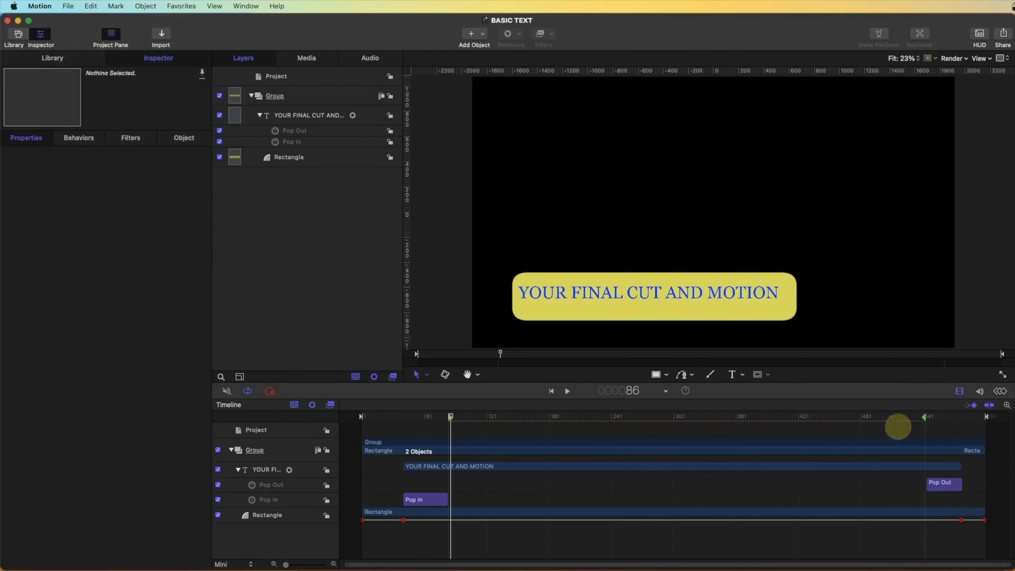
left_click_drag(896, 416, 973, 417)
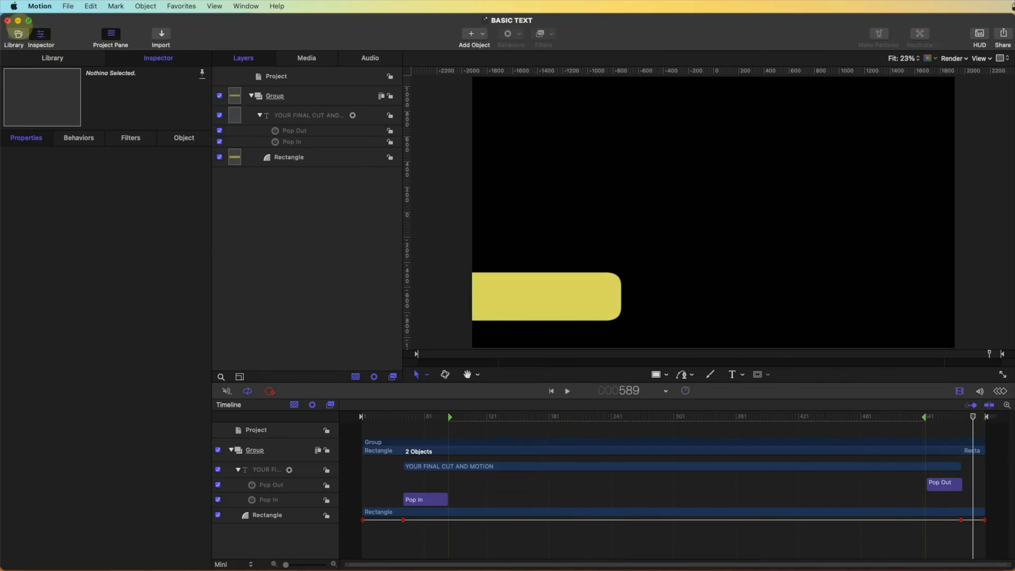
Switch to Final Cut Pro and replace the timeline title with the updated BASIC TEXT, extended past the clip's end to 18:05
left_click(17, 20)
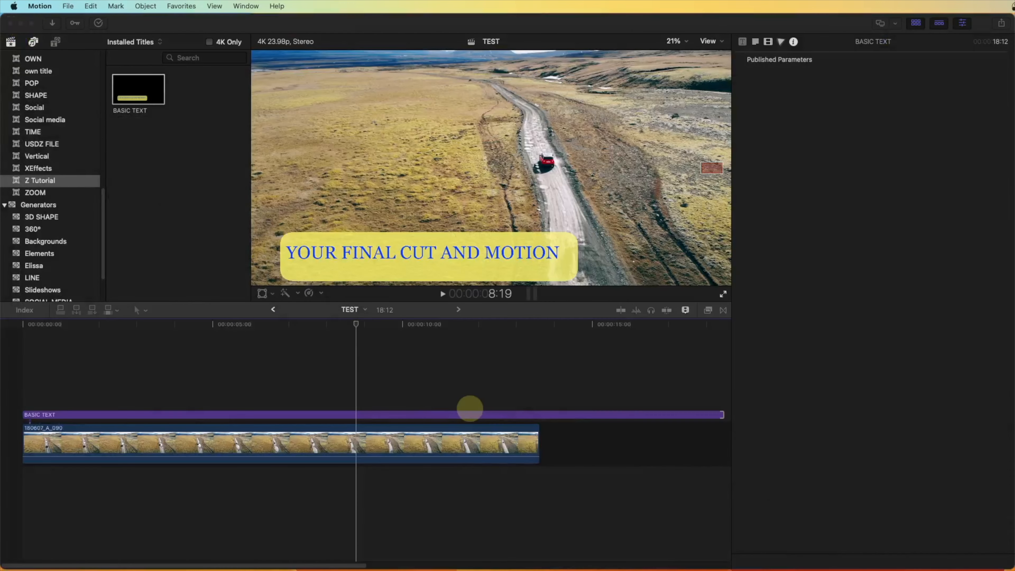
left_click_drag(163, 331, 713, 369)
left_click(696, 415)
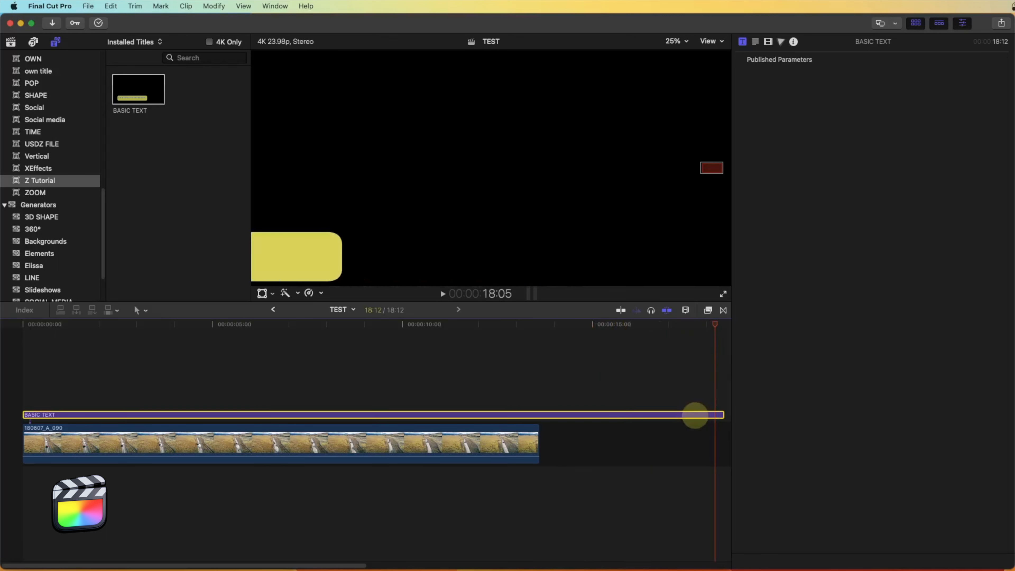
key("Delete")
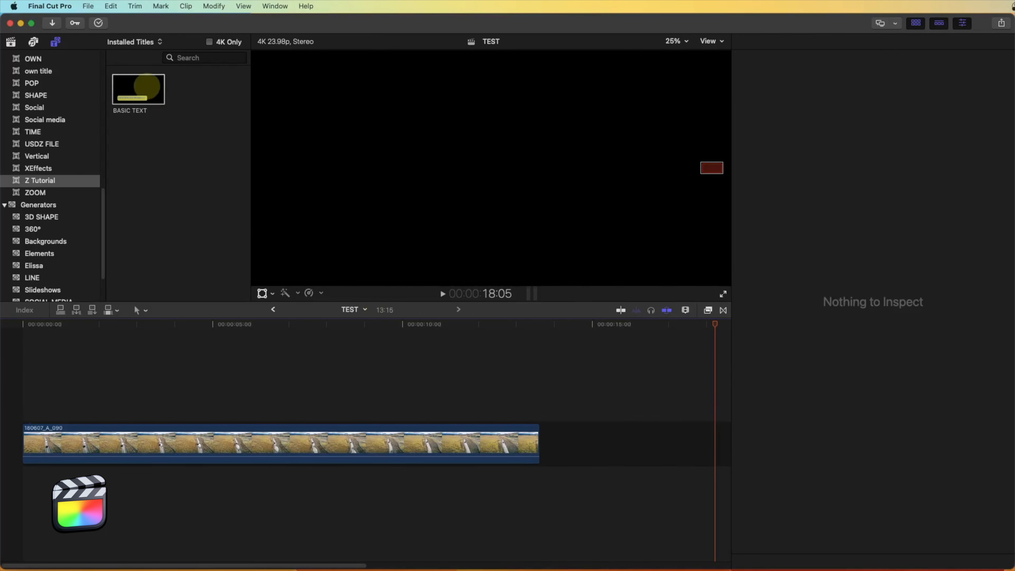
left_click_drag(147, 87, 23, 404)
left_click_drag(400, 415, 716, 402)
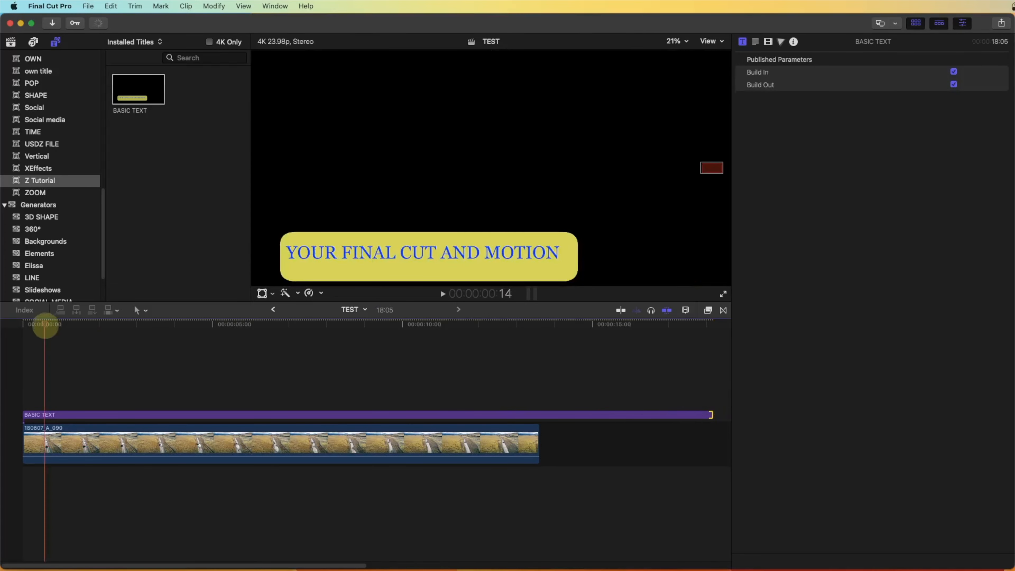
Play the timeline from the start to check the extended title's animation timing
left_click(11, 324)
key("space")
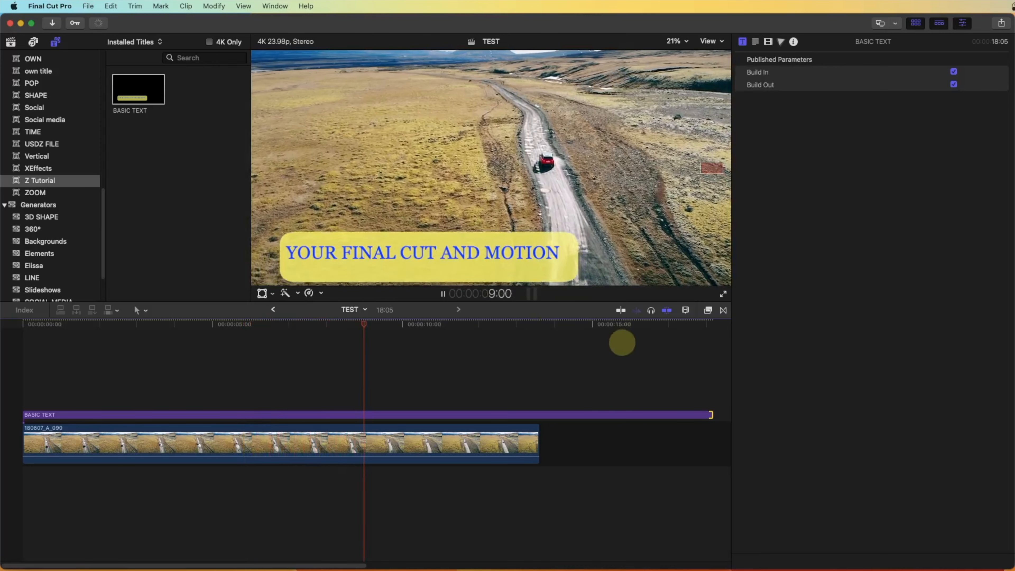
key("space")
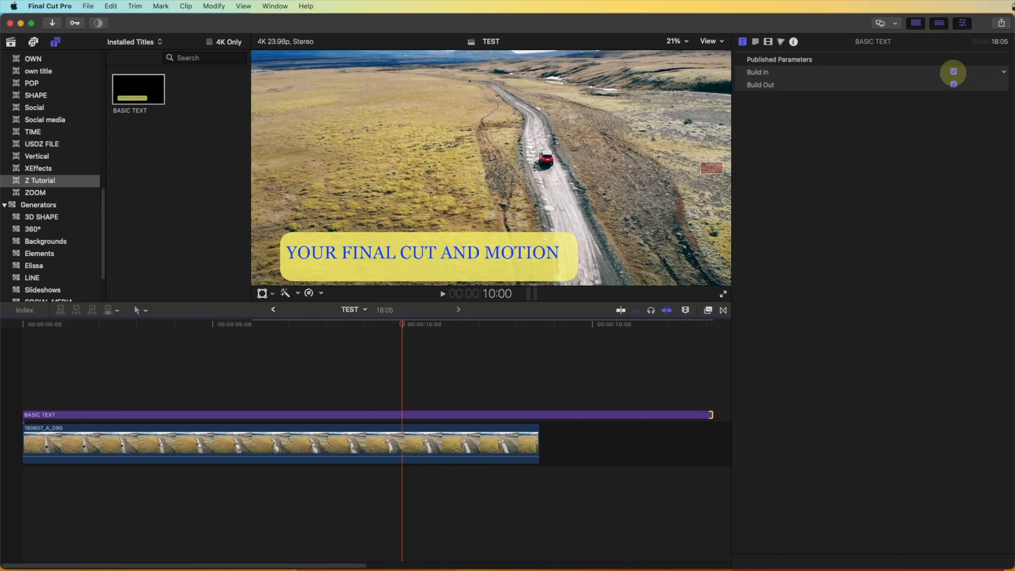
Toggle the title's Build In parameter off and on again, and scrub the build-in section in Motion
left_click(954, 71)
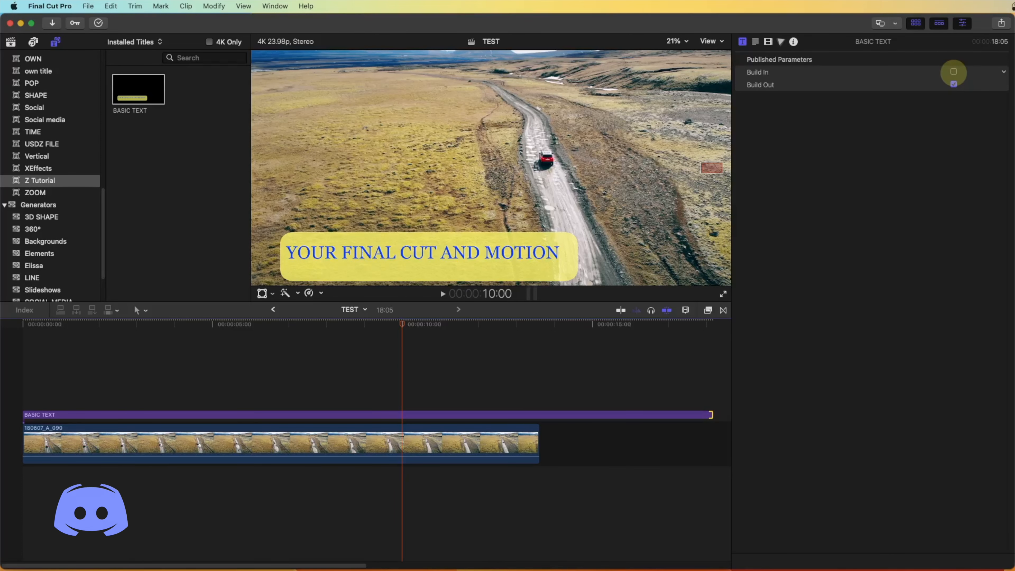
left_click(954, 71)
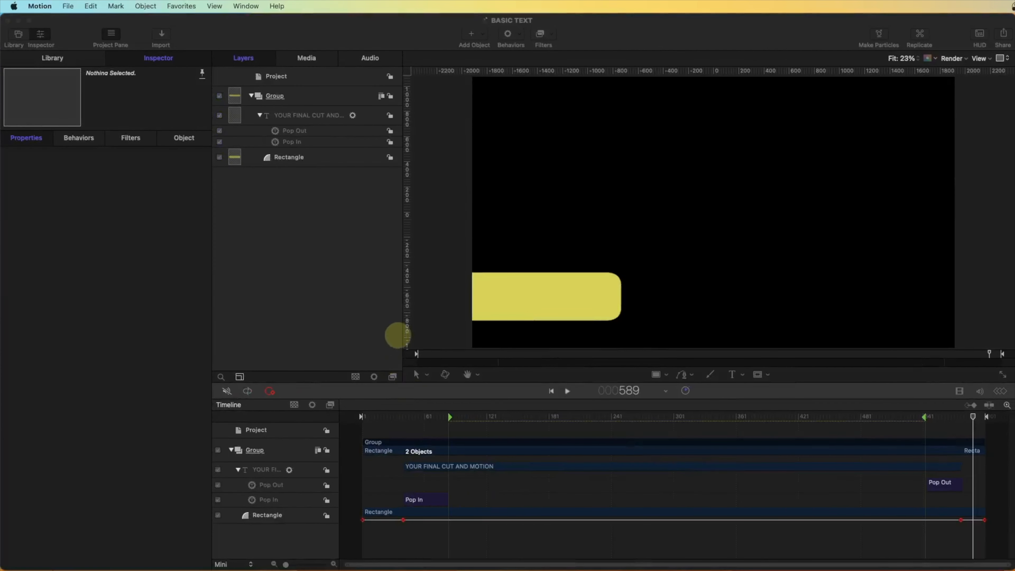
left_click(397, 417)
left_click_drag(362, 416, 450, 426)
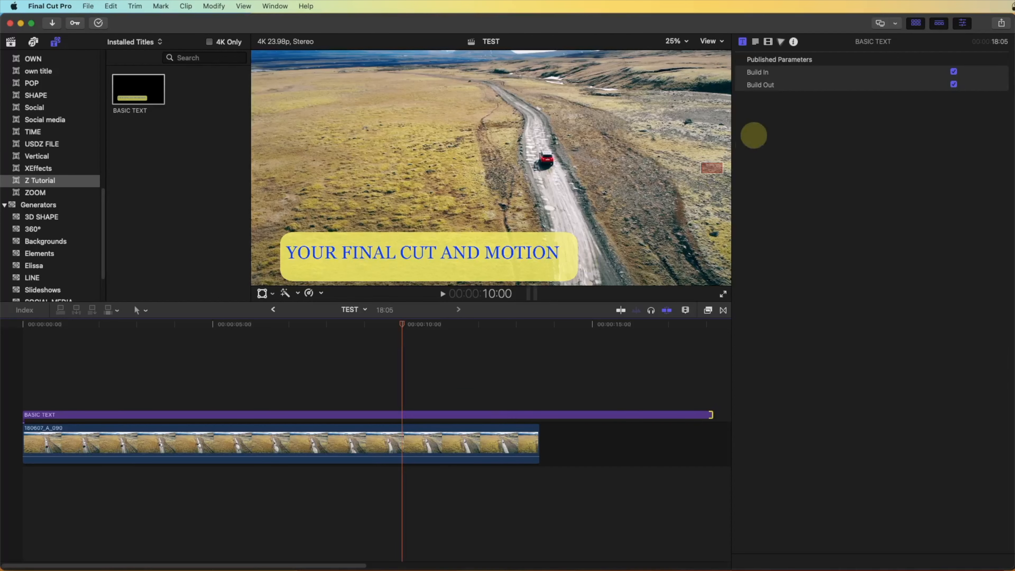
Examine the title's video and text settings in Final Cut Pro and return to its published parameters
left_click(768, 41)
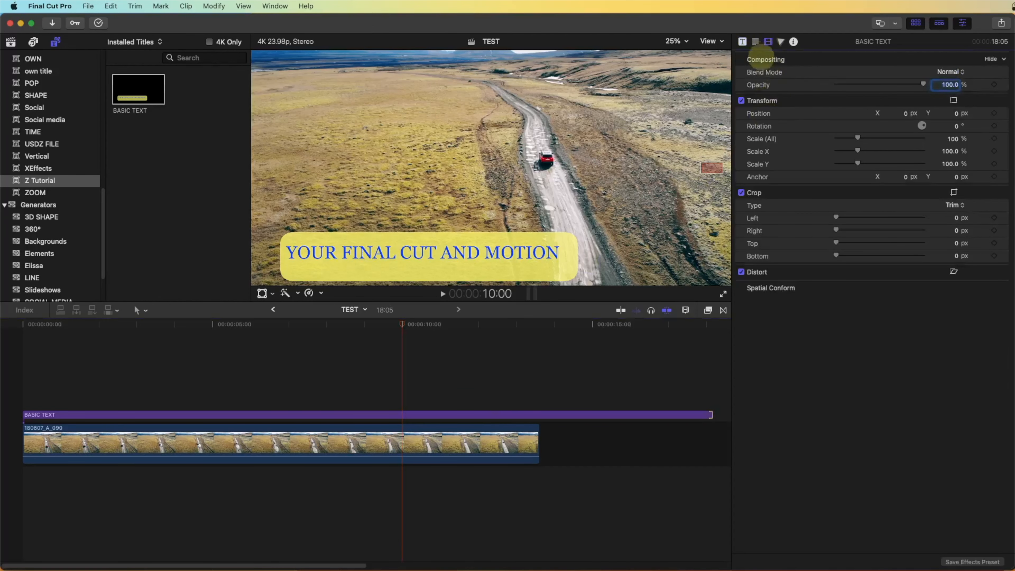
left_click(755, 42)
scroll(914, 468, "down", 1)
scroll(906, 476, "up", 1)
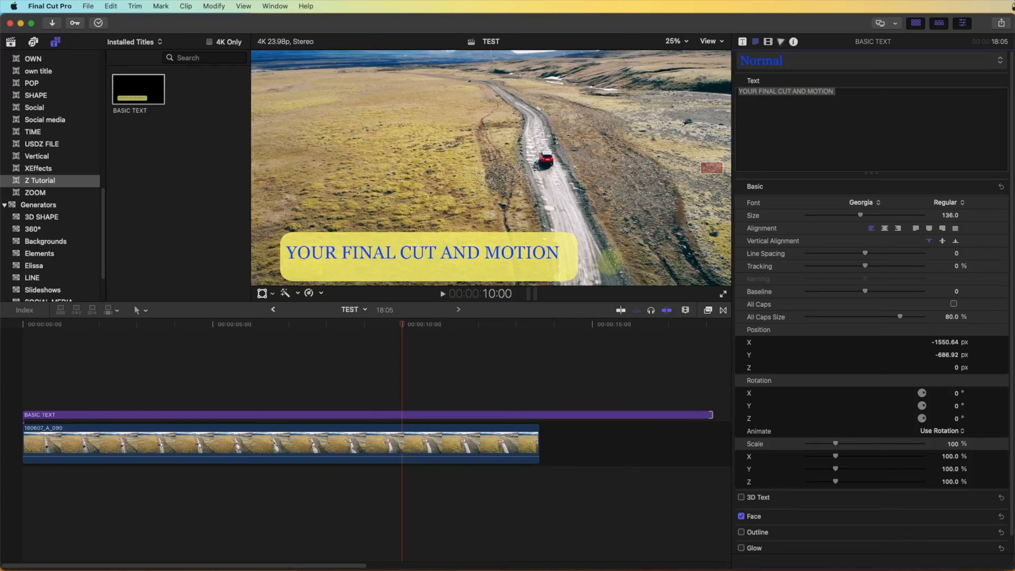
left_click(743, 41)
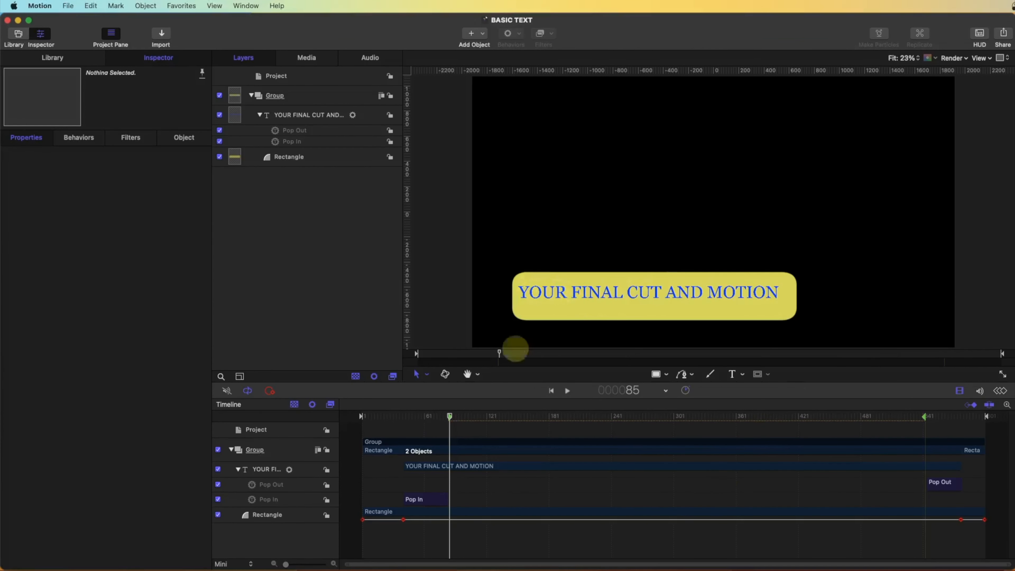
Switch to Motion and publish the Rectangle shape's Fill Color parameter
left_click_drag(449, 416, 388, 418)
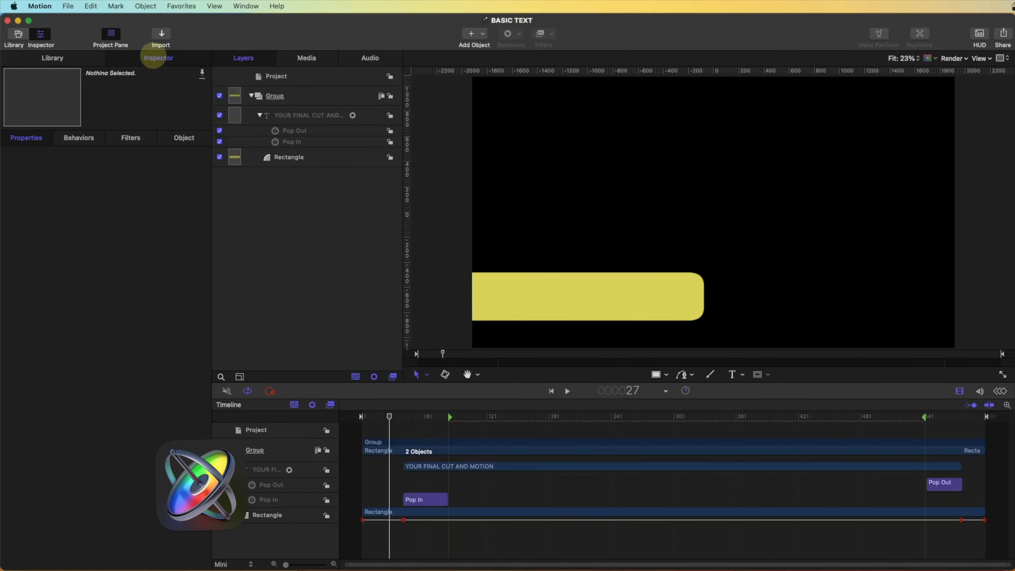
left_click(298, 157)
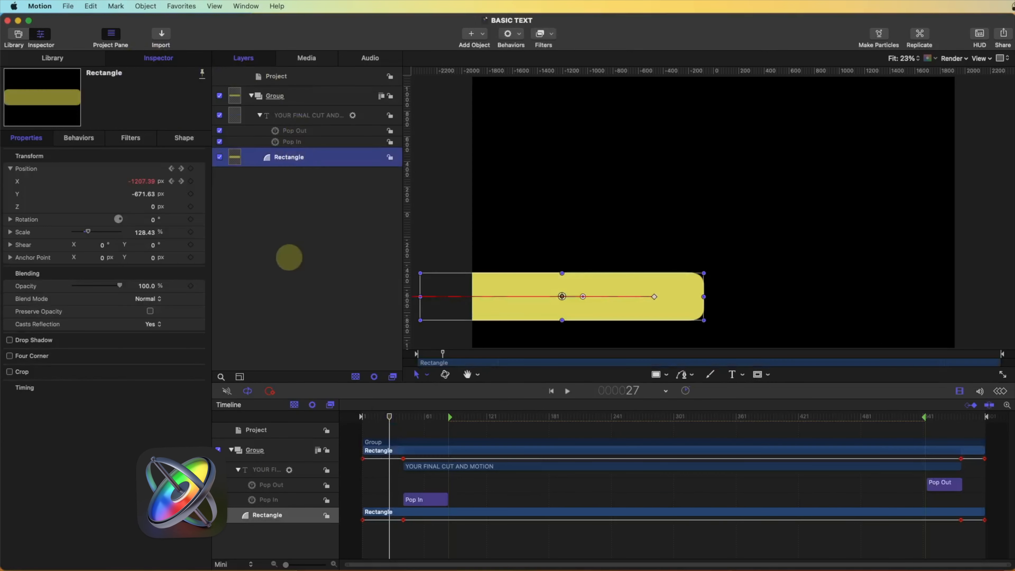
left_click(183, 138)
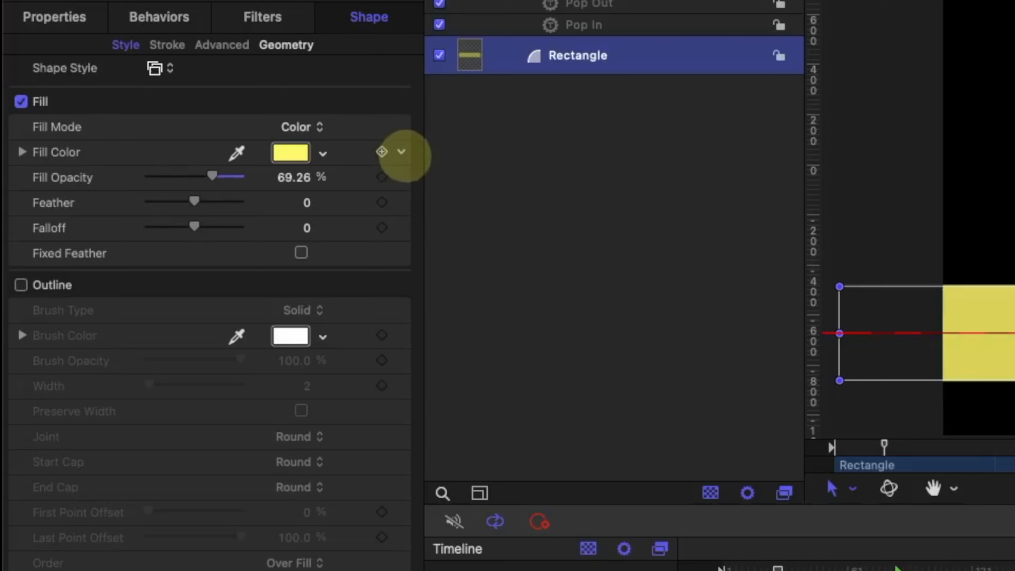
left_click(401, 152)
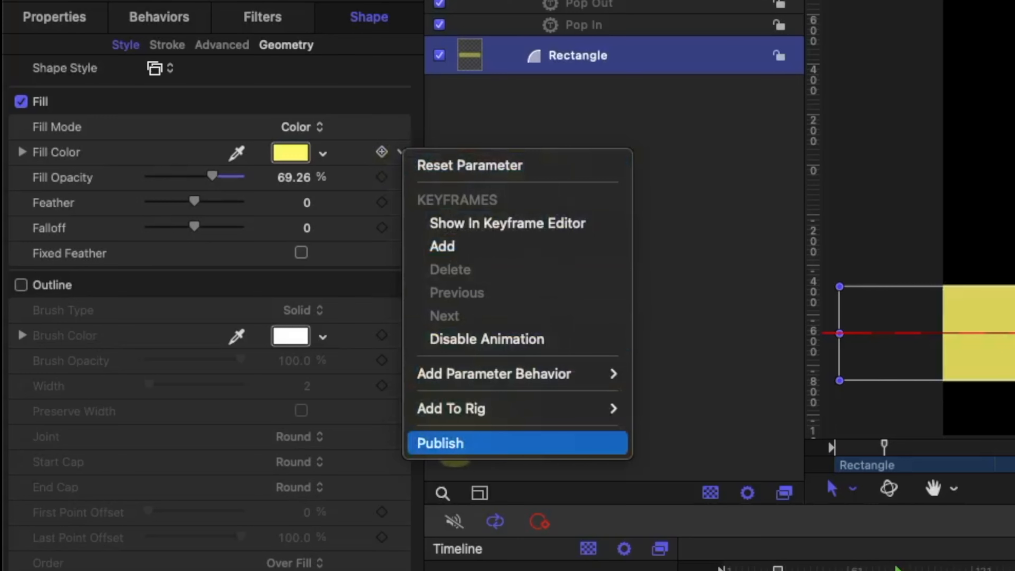
left_click(455, 443)
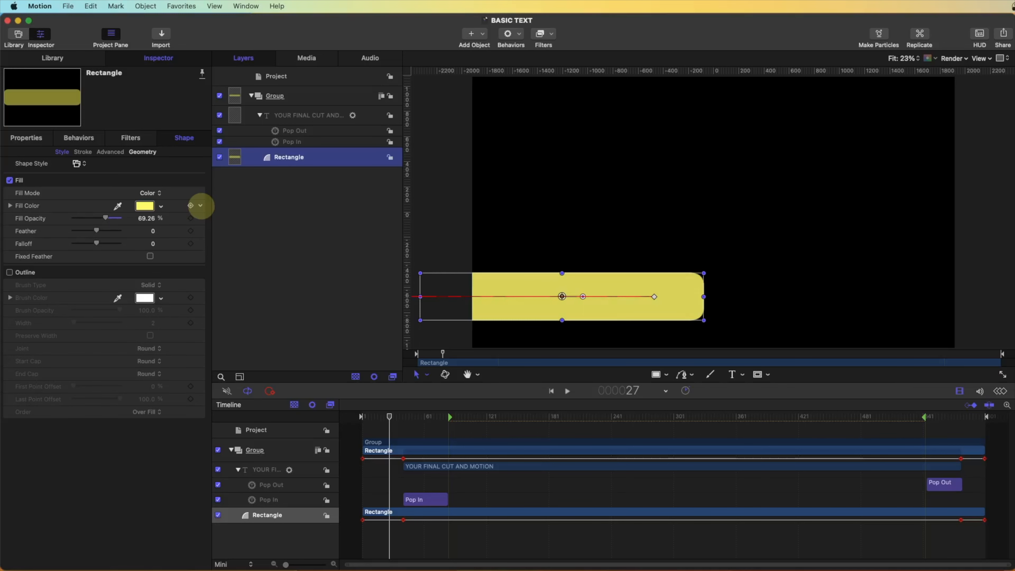
Publish the face Color parameter of the YOUR FINAL CUT AND MOTION text and deselect the layer
left_click(325, 118)
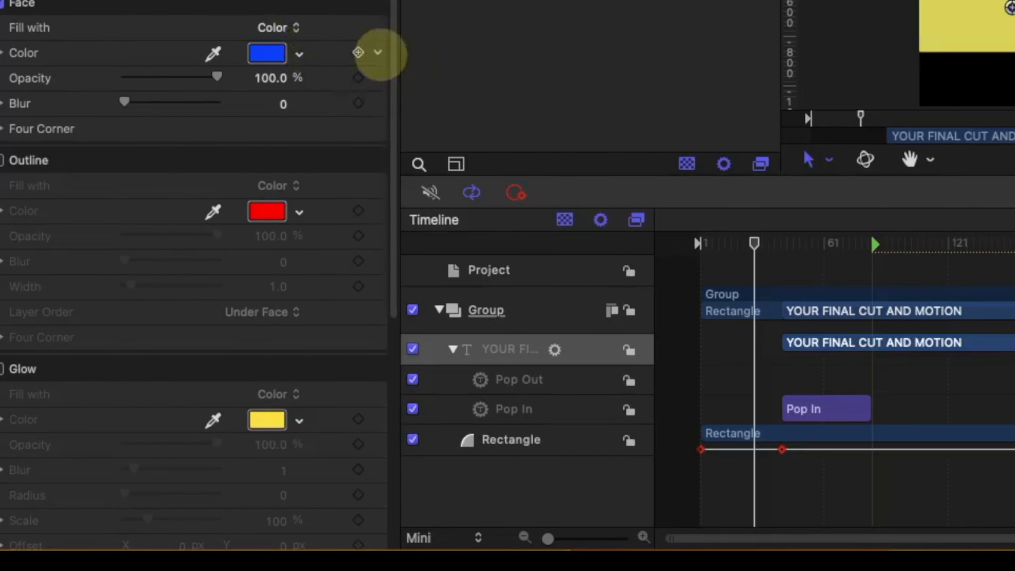
left_click(378, 52)
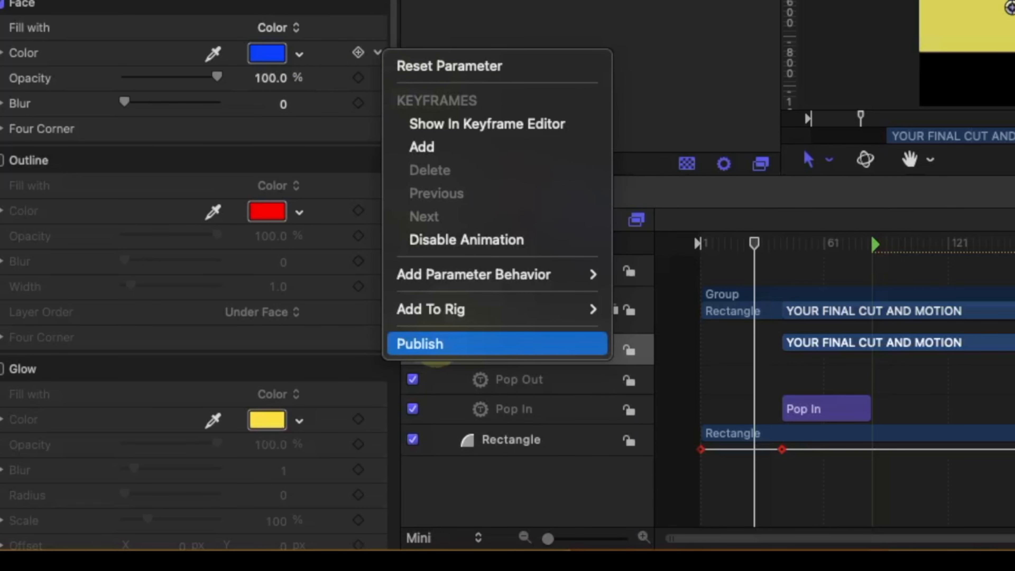
left_click(436, 345)
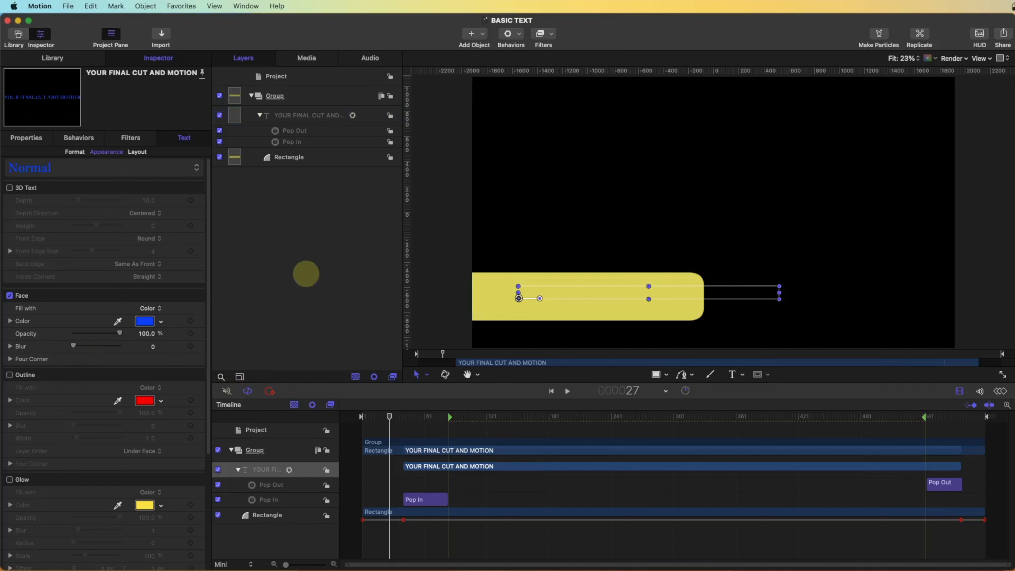
left_click(360, 214)
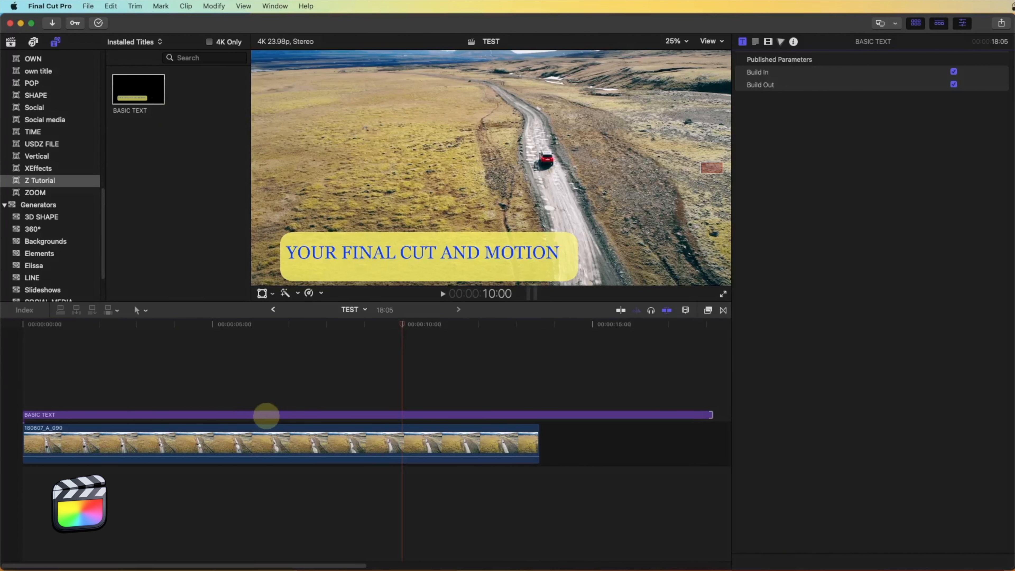
Switch to Final Cut Pro and replace the timeline title with the updated BASIC TEXT, placed about 1 second into the clip
left_click(312, 416)
key("Delete")
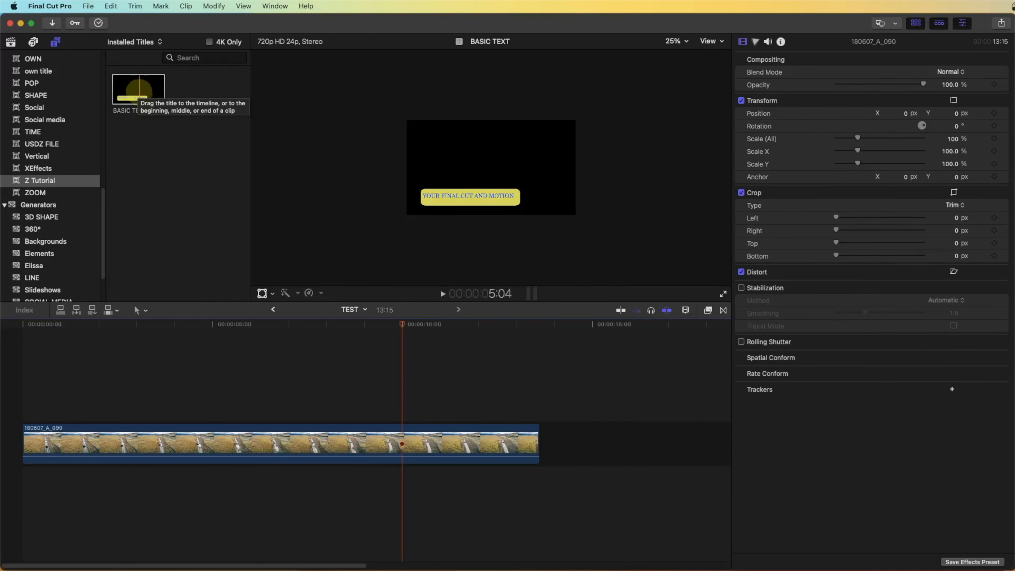
left_click(138, 93)
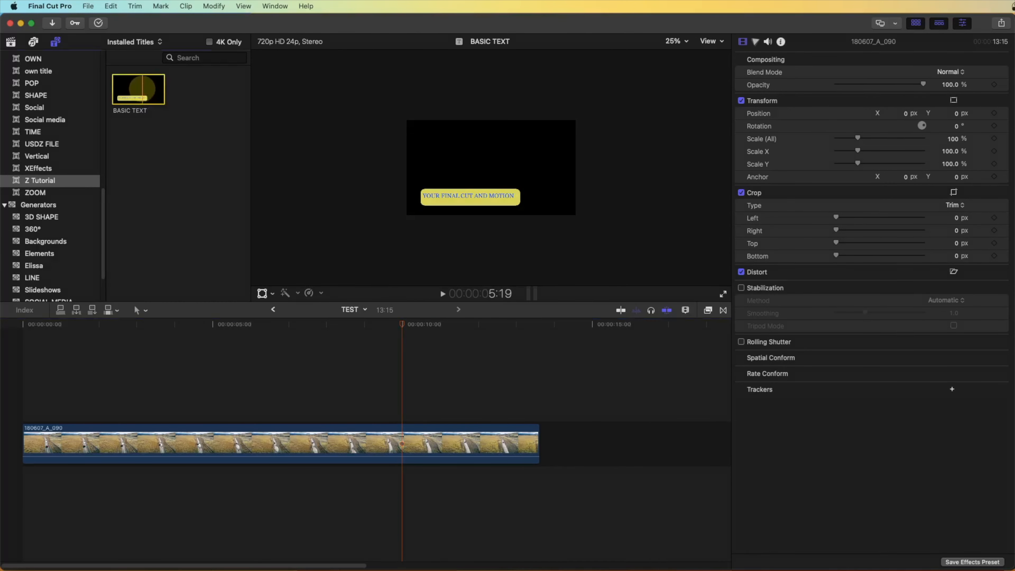
left_click_drag(141, 89, 85, 388)
left_click(75, 323)
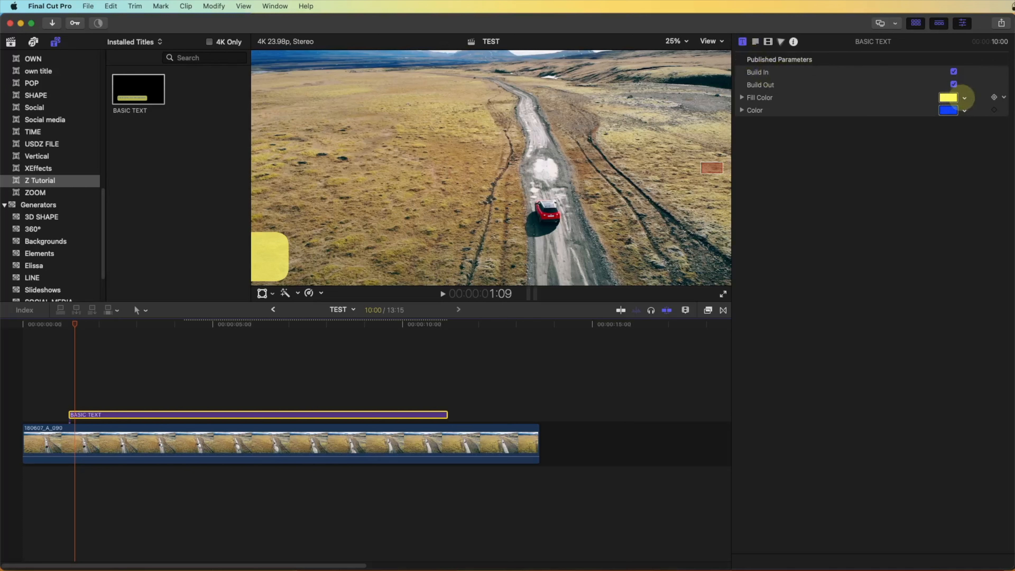
Set the BASIC TEXT title's published Fill Color to a light yellow and look through the color palettes
left_click(964, 97)
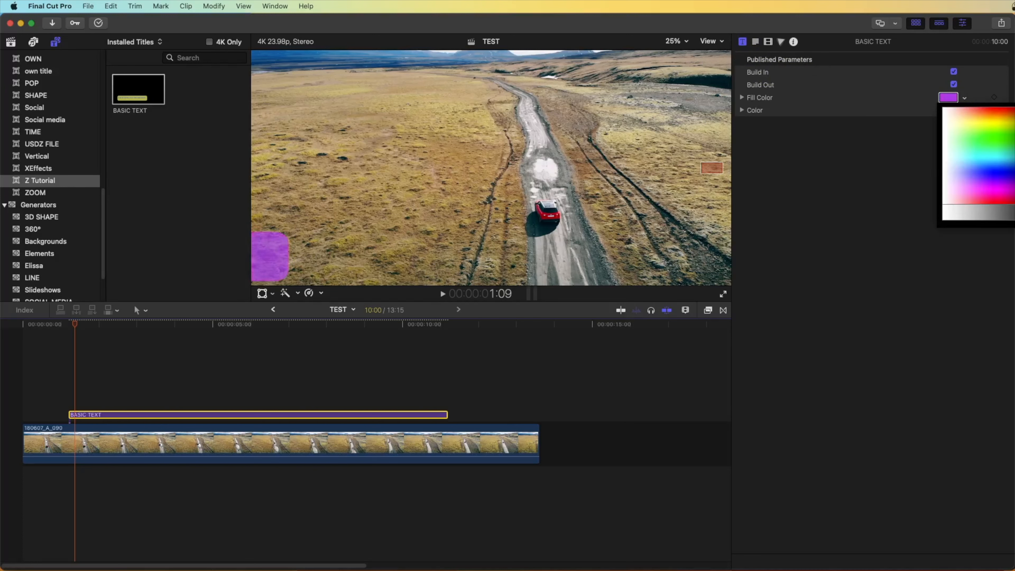
left_click(975, 121)
left_click(949, 97)
left_click(817, 300)
left_click(834, 301)
left_click(796, 287)
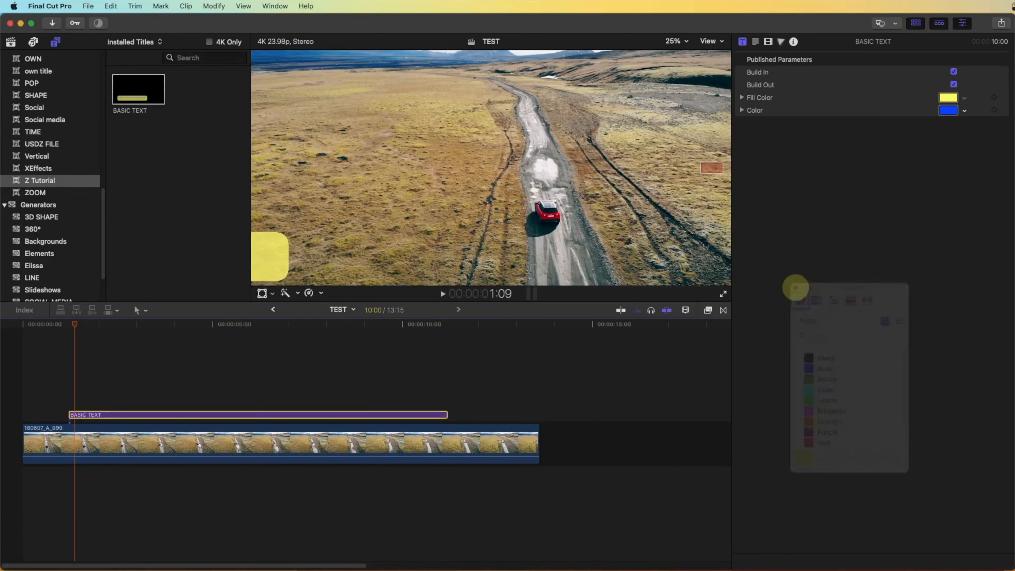
Set the title's published text Color to magenta and play the timeline to preview the recolored title
left_click(965, 110)
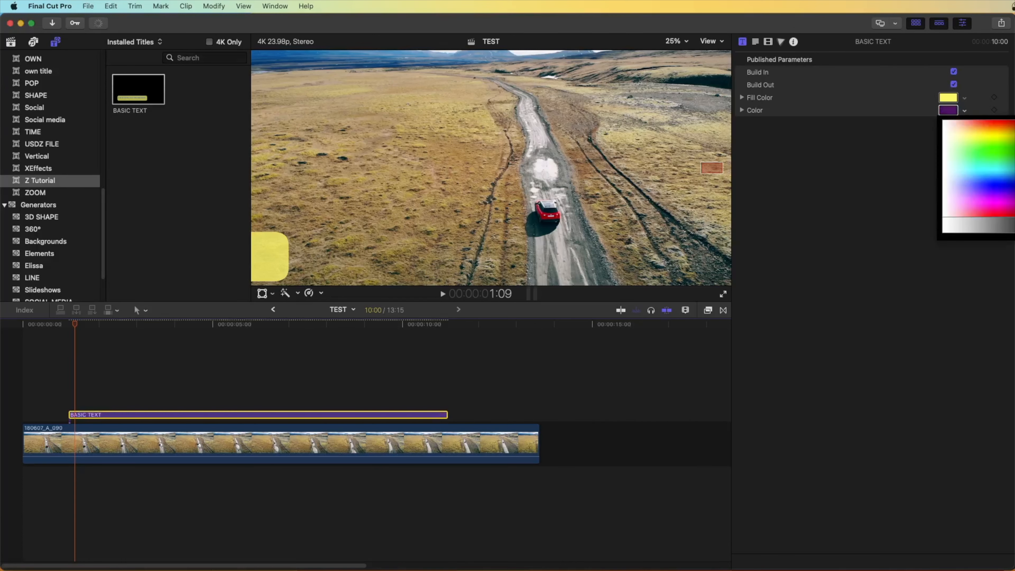
left_click(1003, 199)
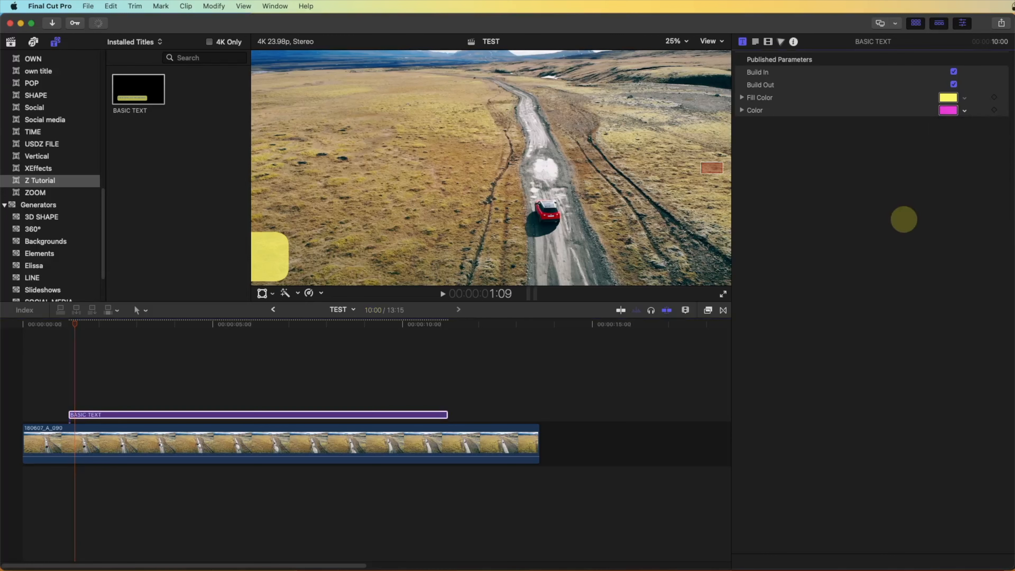
key("space")
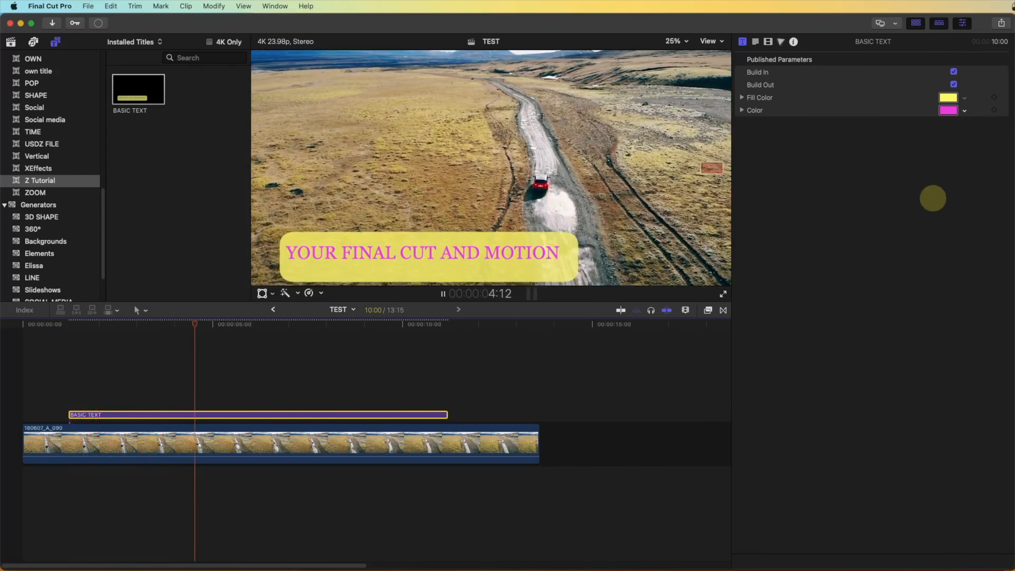
key("space")
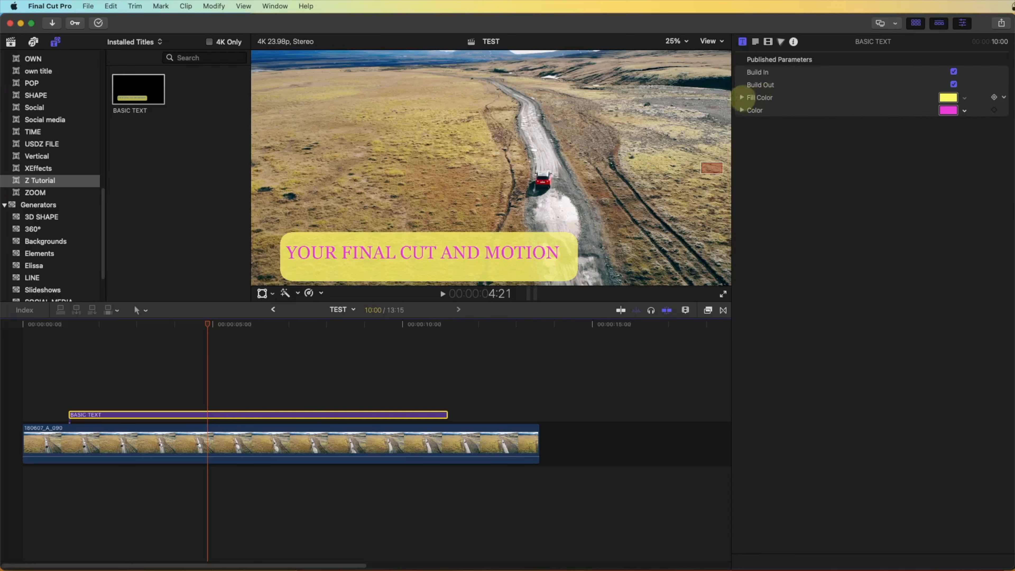
left_click(742, 97)
left_click(744, 98)
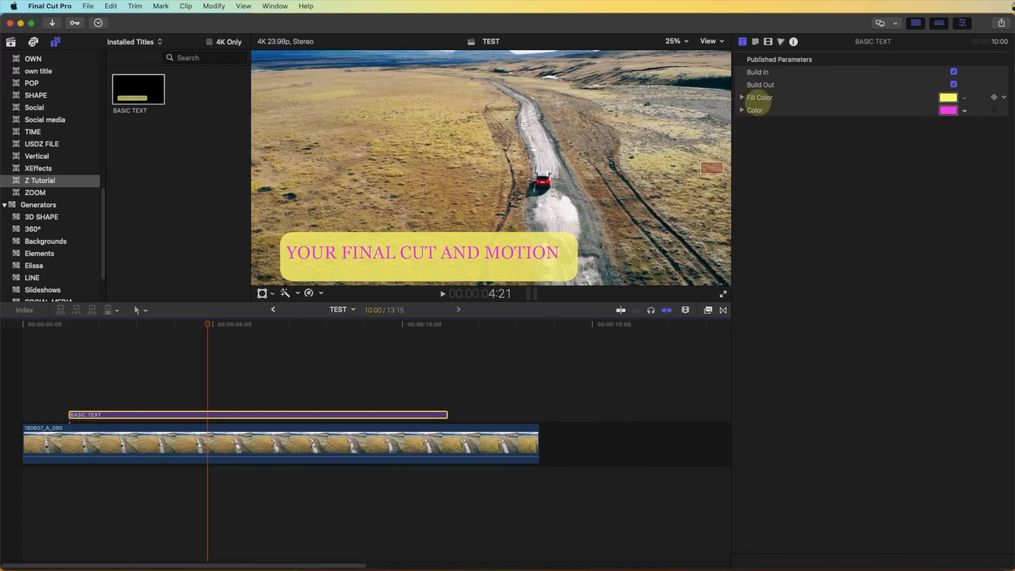